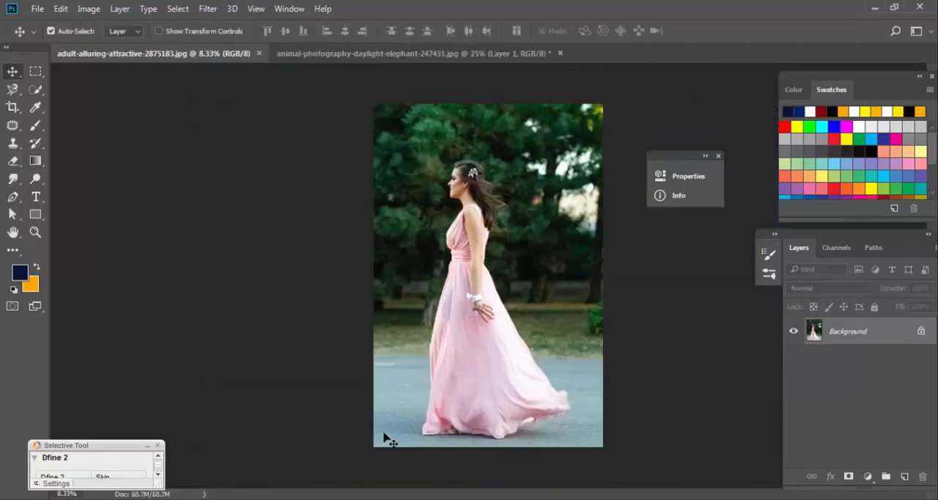
# Select the woman, from her hair to the hem of her dress, with the Quick Selection tool.
pyautogui.keyDown('ctrl'); pyautogui.click(511, 262); pyautogui.keyUp('ctrl')
pyautogui.keyDown('ctrl'); pyautogui.click(510, 263); pyautogui.keyUp('ctrl')
pyautogui.keyDown('ctrl'); pyautogui.click(504, 263); pyautogui.keyUp('ctrl')
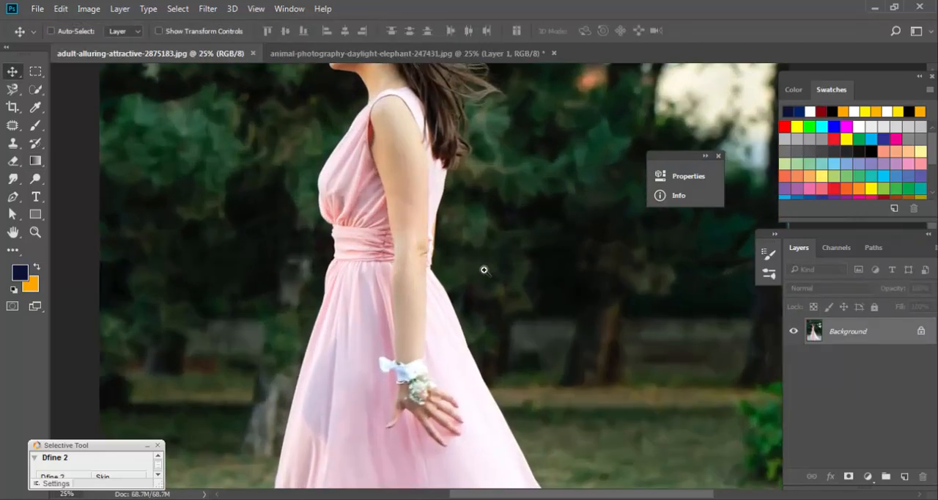
pyautogui.keyDown('ctrl'); pyautogui.click(469, 277); pyautogui.keyUp('ctrl')
pyautogui.click(35, 88)
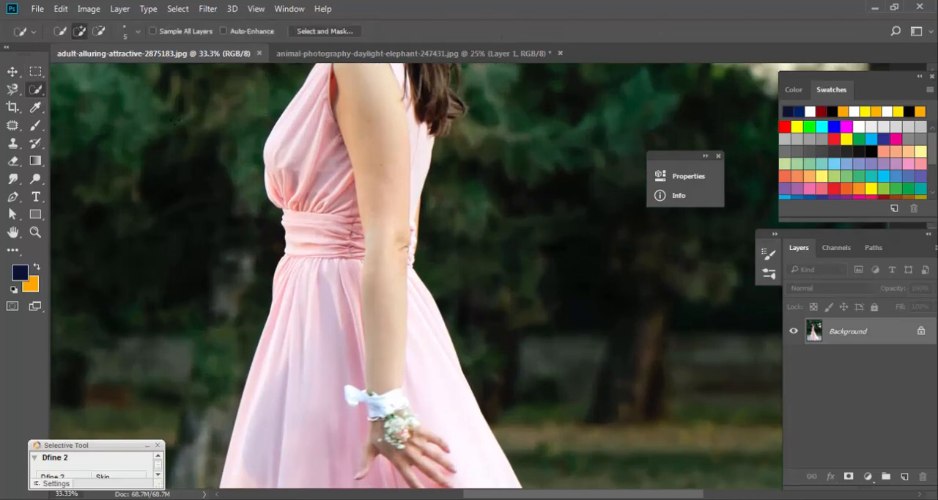
pyautogui.moveTo(401, 228)
pyautogui.mouseDown()
pyautogui.moveTo(371, 343)
pyautogui.moveTo(337, 275)
pyautogui.moveTo(328, 187)
pyautogui.moveTo(313, 212)
pyautogui.moveTo(298, 313)
pyautogui.moveTo(296, 250)
pyautogui.moveTo(276, 448)
pyautogui.moveTo(355, 464)
pyautogui.moveTo(412, 376)
pyautogui.moveTo(423, 444)
pyautogui.moveTo(421, 377)
pyautogui.moveTo(434, 448)
pyautogui.mouseUp()
pyautogui.moveTo(346, 389); pyautogui.dragTo(422, 138)
pyautogui.moveTo(353, 326)
pyautogui.mouseDown()
pyautogui.moveTo(484, 229)
pyautogui.moveTo(519, 304)
pyautogui.mouseUp()
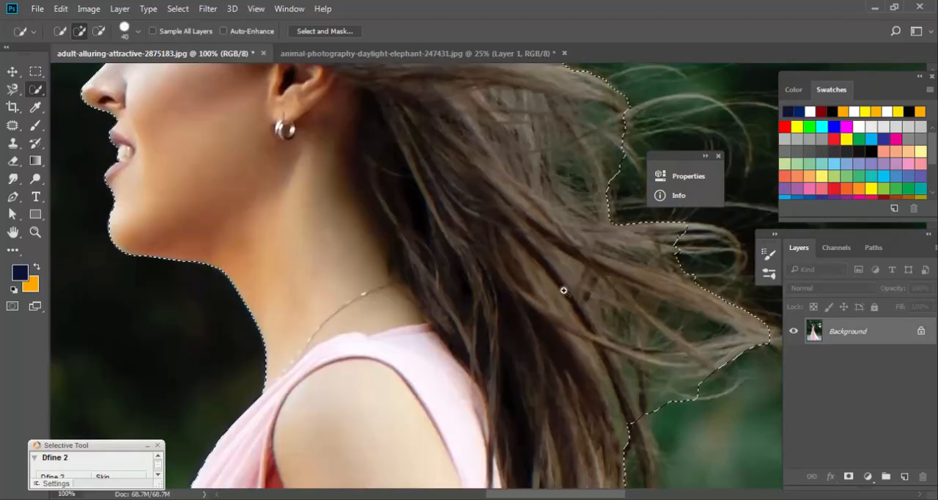
pyautogui.scroll(-5, 564, 290)
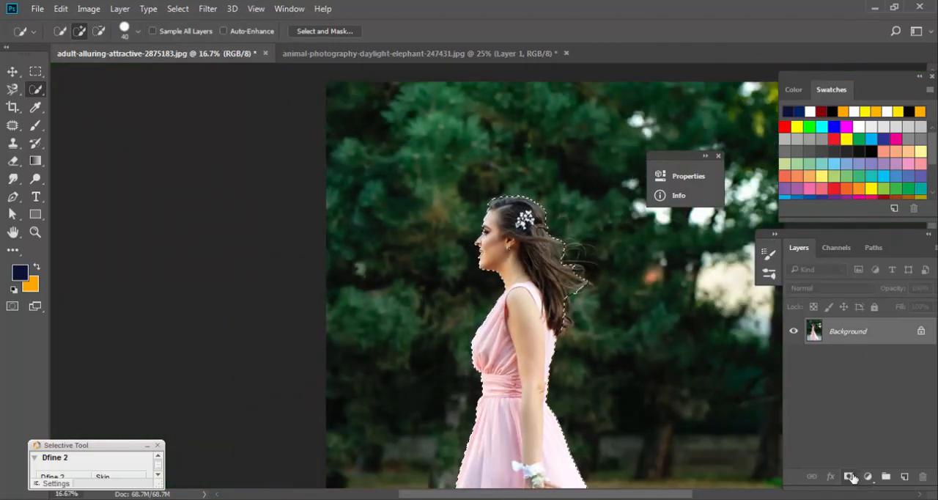
pyautogui.keyDown('alt'); pyautogui.click(850, 477); pyautogui.keyUp('alt')
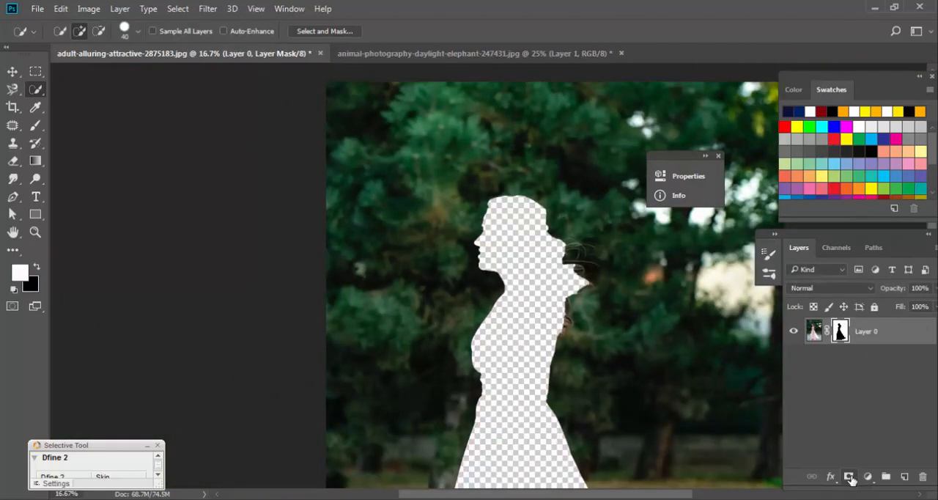
pyautogui.hotkey('ctrl', 'z')
pyautogui.click(848, 477)
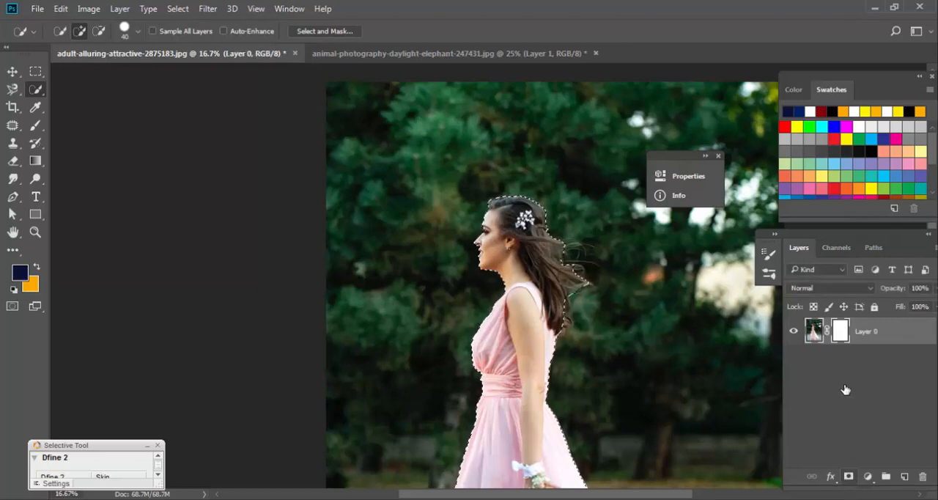
pyautogui.hotkey('ctrl', 'z')
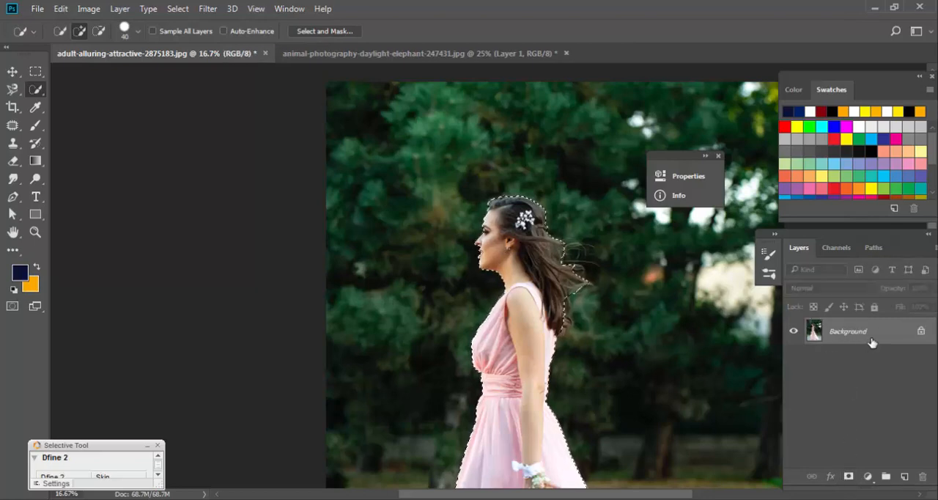
# Convert the Background into a regular layer and cut the selected woman out of it.
pyautogui.doubleClick(869, 339)
pyautogui.click(586, 162)
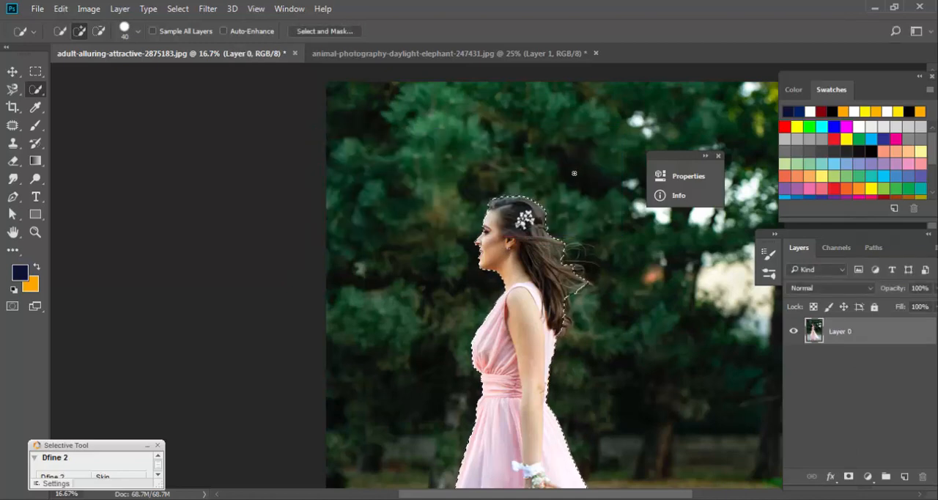
pyautogui.press('v')
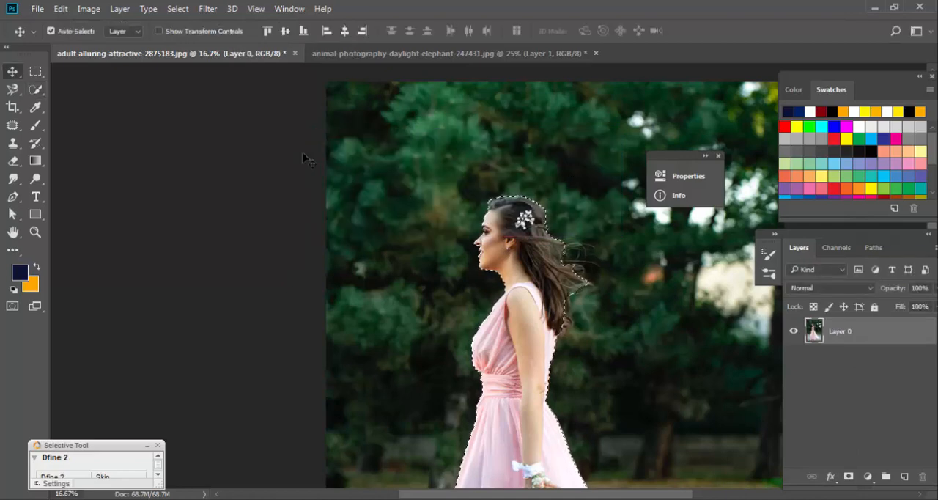
pyautogui.click(61, 8)
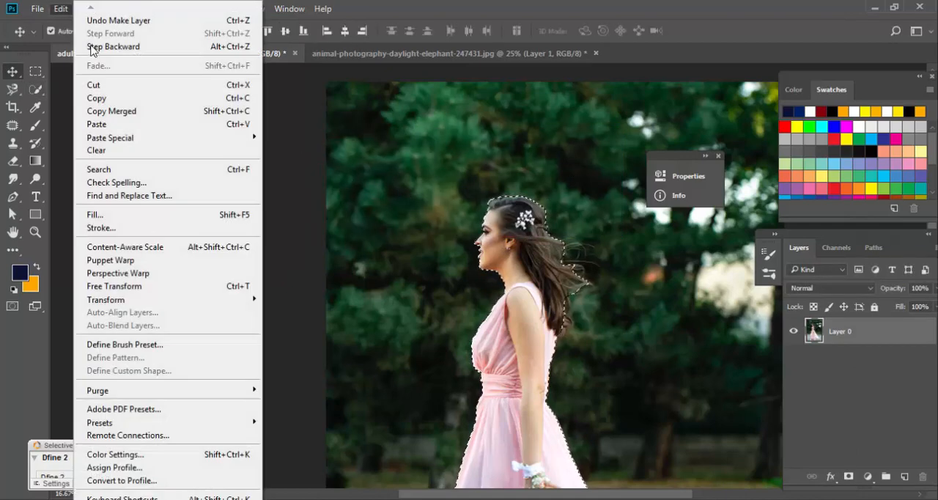
pyautogui.click(106, 87)
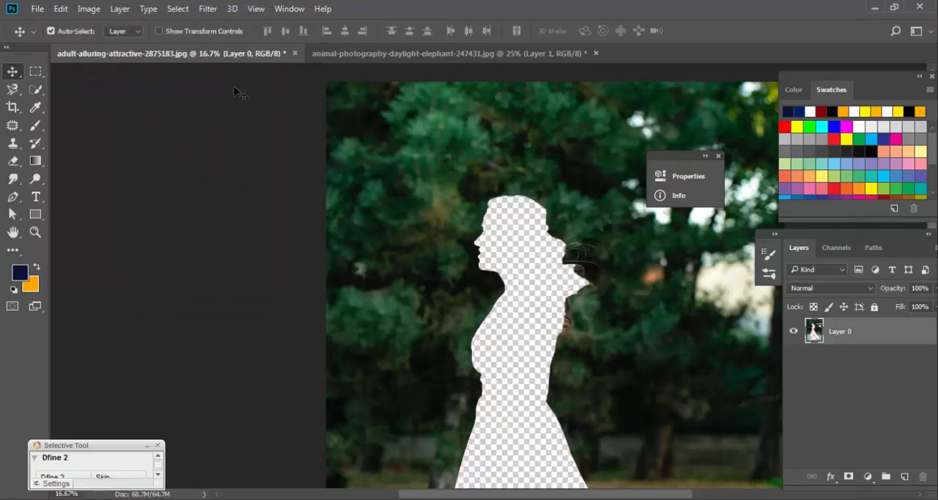
# Paste the cut-out woman above Layer 0 in the elephant photo document.
pyautogui.click(336, 57)
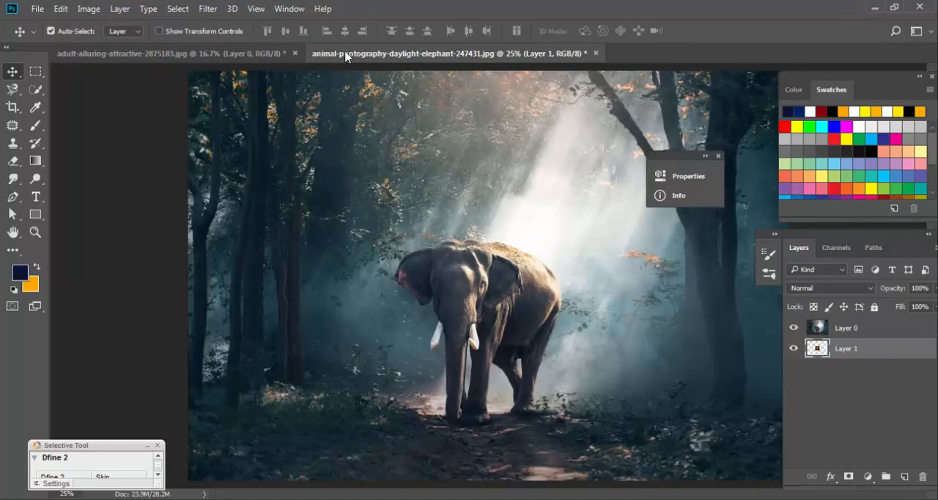
pyautogui.click(858, 328)
pyautogui.hotkey('ctrl', 'v')
pyautogui.hotkey('ctrl', '-')
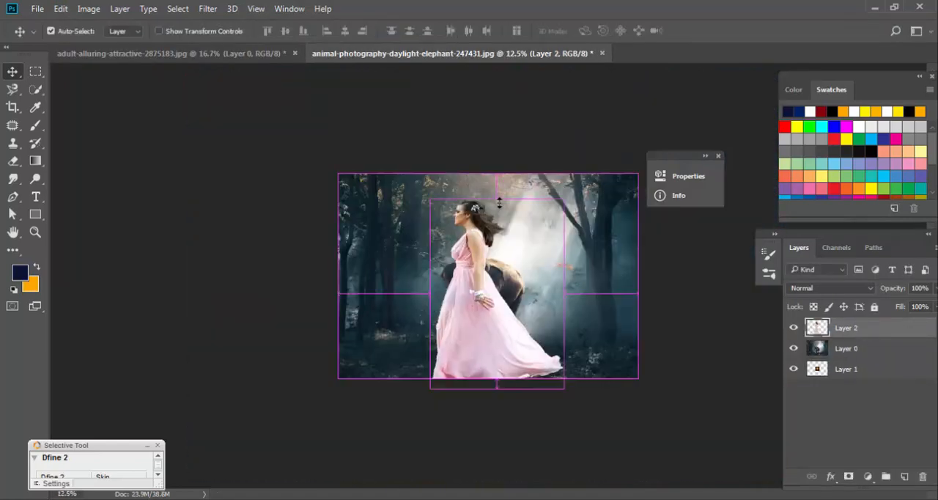
# Scale the pasted woman to about 49% and place her on the path to the right of the elephant.
pyautogui.hotkey('ctrl', 't')
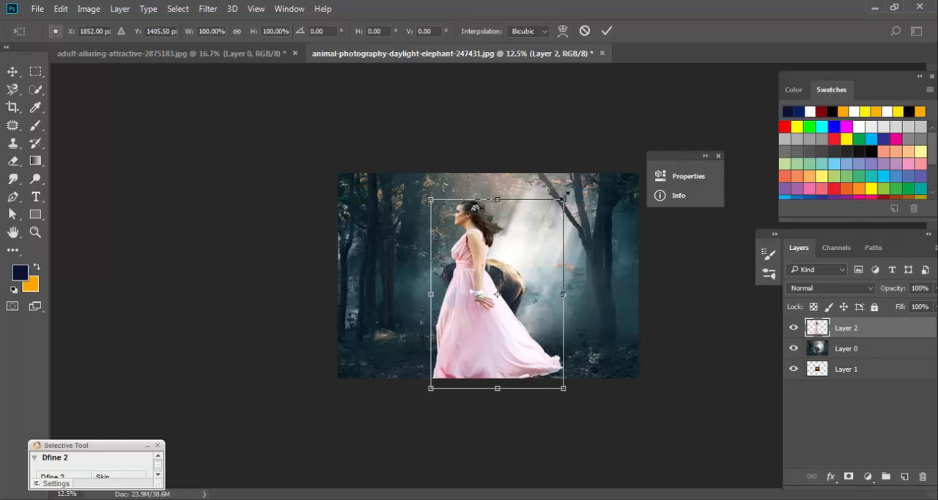
pyautogui.moveTo(564, 199); pyautogui.dragTo(496, 296)
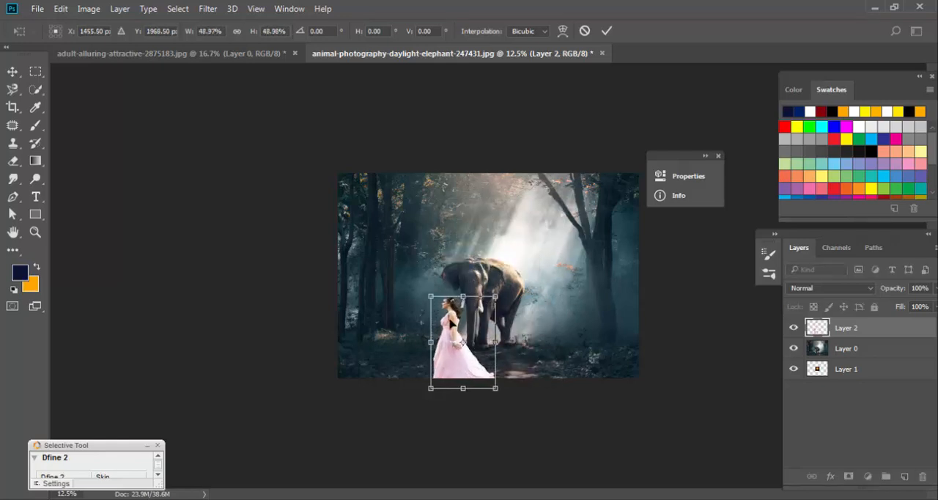
pyautogui.moveTo(486, 339); pyautogui.dragTo(482, 277)
pyautogui.press('Return')
pyautogui.hotkey('ctrl', '+')
pyautogui.hotkey('ctrl', '+')
pyautogui.hotkey('ctrl', '+')
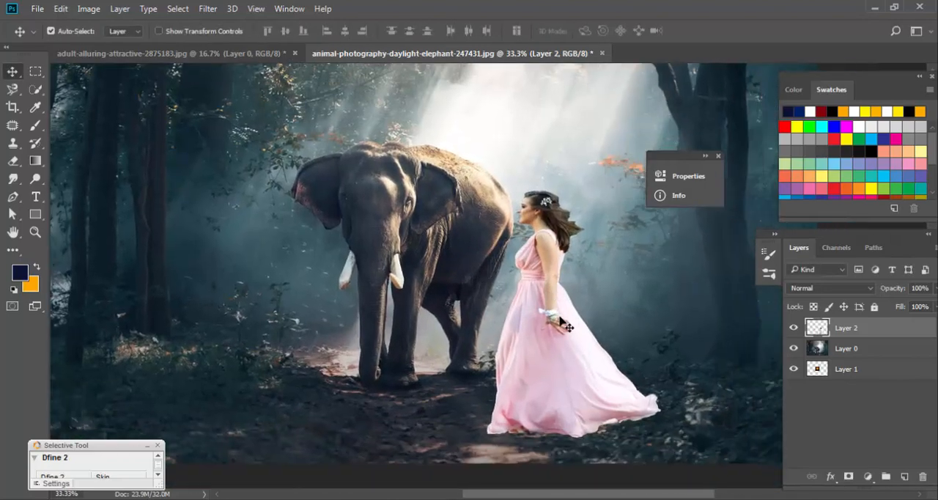
# Scale the woman again to about 86% and place her close against the elephant's hindquarters.
pyautogui.moveTo(543, 335); pyautogui.dragTo(548, 302)
pyautogui.hotkey('ctrl', 't')
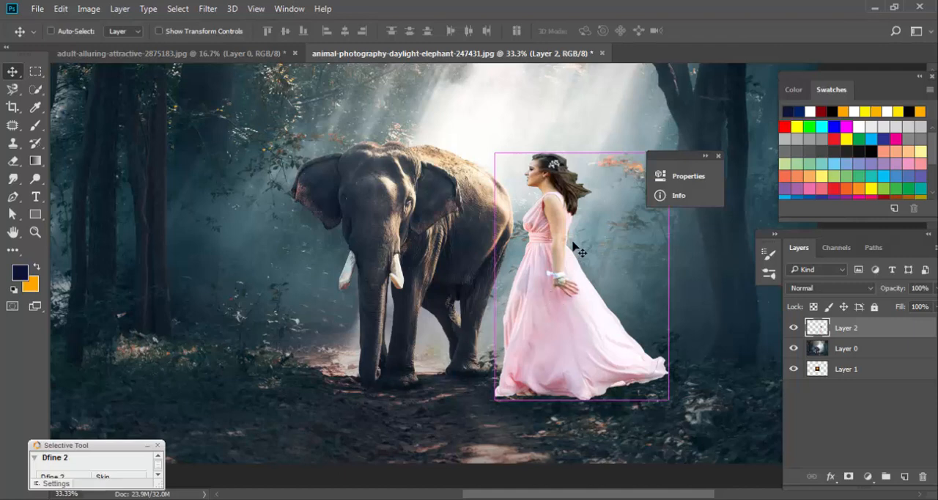
pyautogui.moveTo(496, 155); pyautogui.dragTo(521, 184)
pyautogui.moveTo(584, 353); pyautogui.dragTo(565, 357)
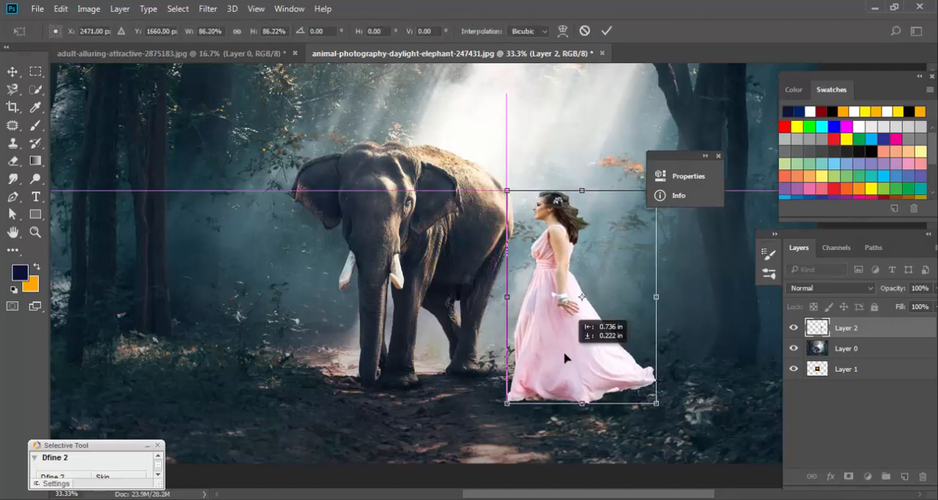
pyautogui.press('Return')
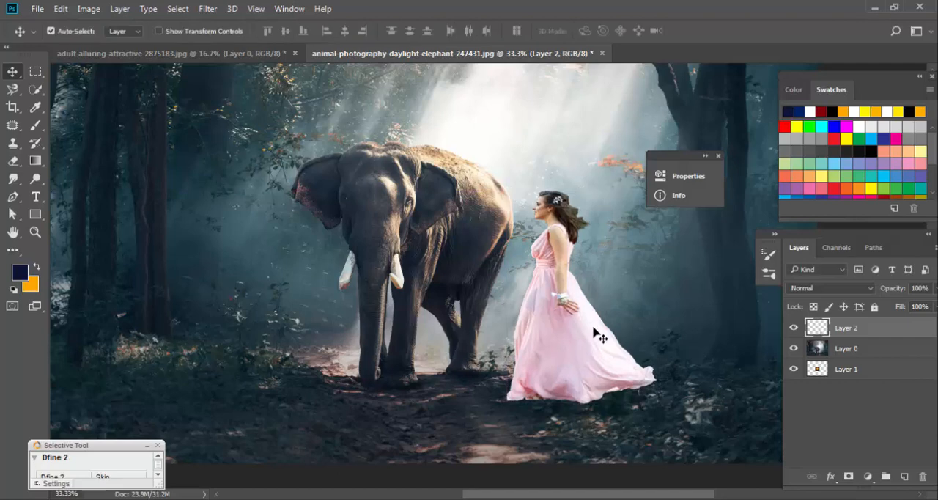
pyautogui.hotkey('ctrl', 'm')
pyautogui.moveTo(575, 359); pyautogui.dragTo(579, 366)
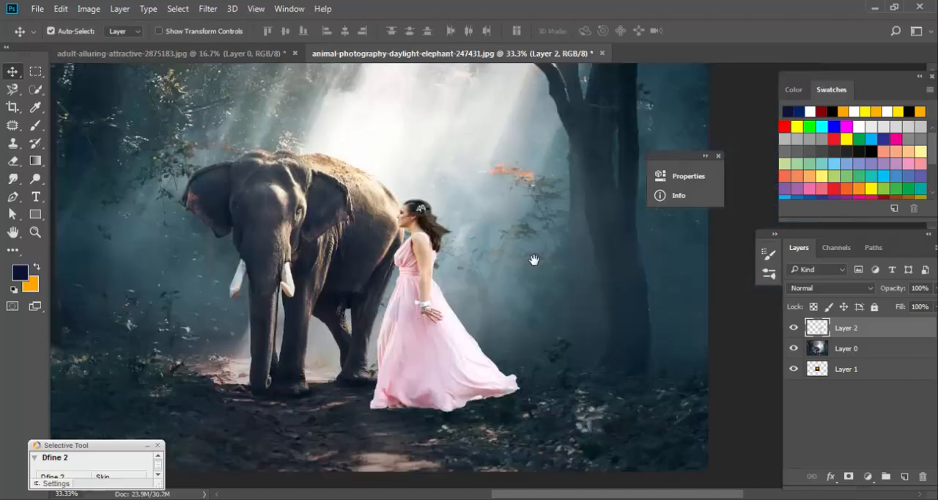
pyautogui.moveTo(532, 259); pyautogui.dragTo(541, 262)
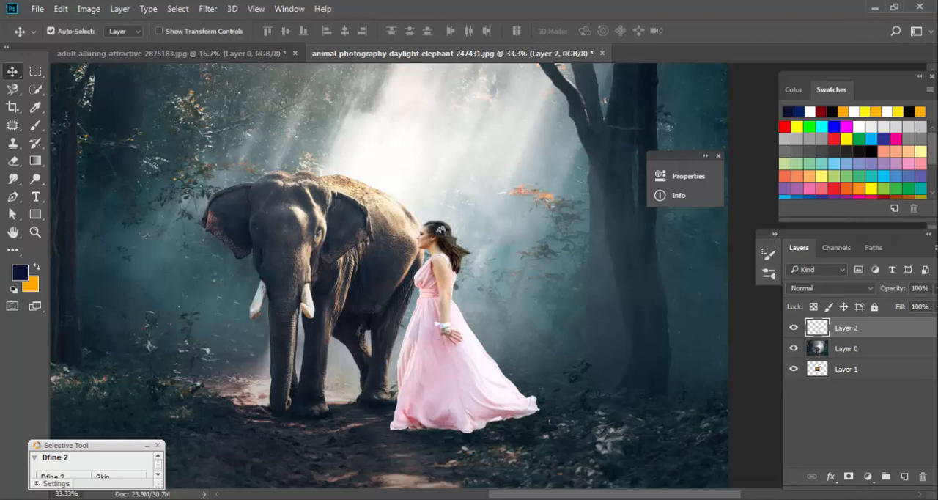
# Add a layer above the woman and set up a custom transparent-to-dark-navy gradient with its opacity midpoint at 21%.
pyautogui.click(905, 476)
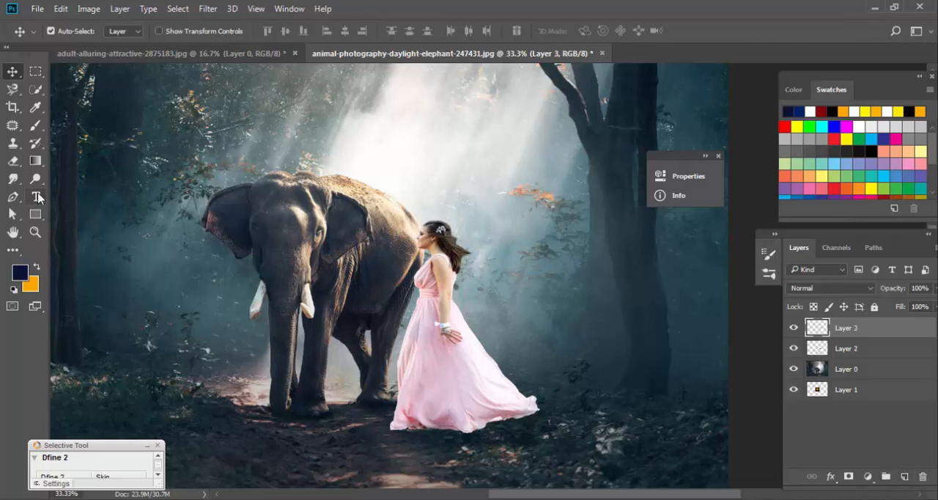
pyautogui.click(34, 161)
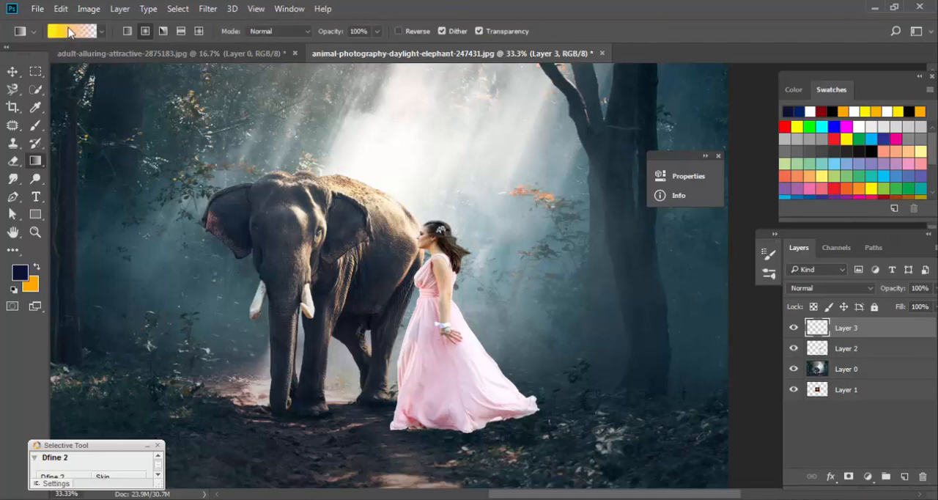
pyautogui.click(71, 32)
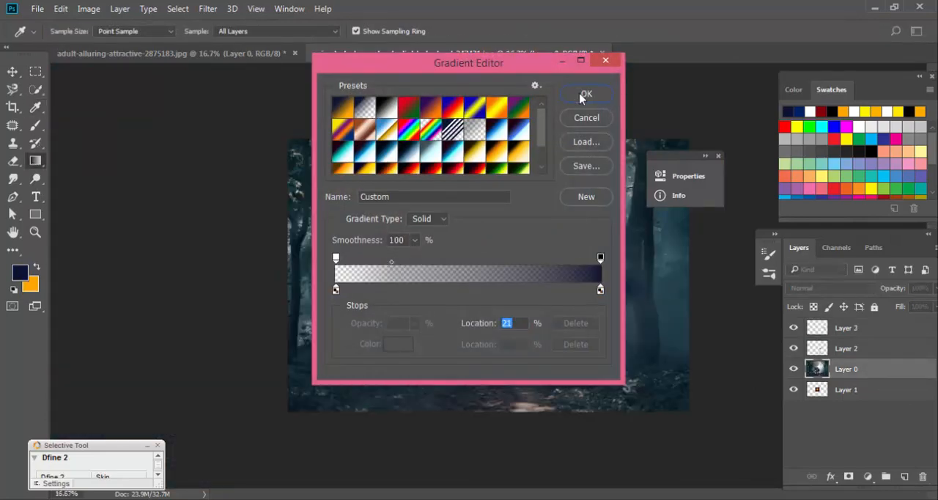
pyautogui.click(587, 93)
# Check Layer 3 with its small dark blue spot, delete it, and add a new empty layer above the woman.
pyautogui.click(835, 334)
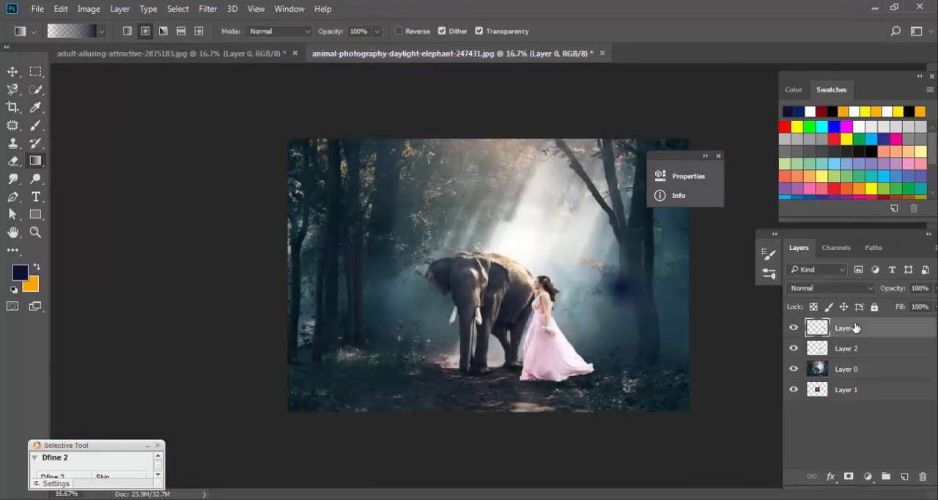
pyautogui.click(793, 328)
pyautogui.click(793, 328)
pyautogui.moveTo(872, 333); pyautogui.dragTo(923, 477)
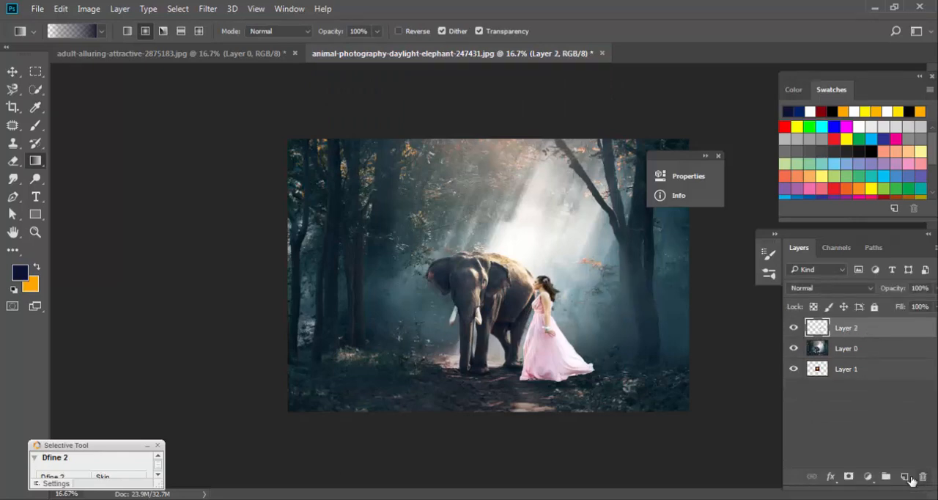
pyautogui.click(908, 477)
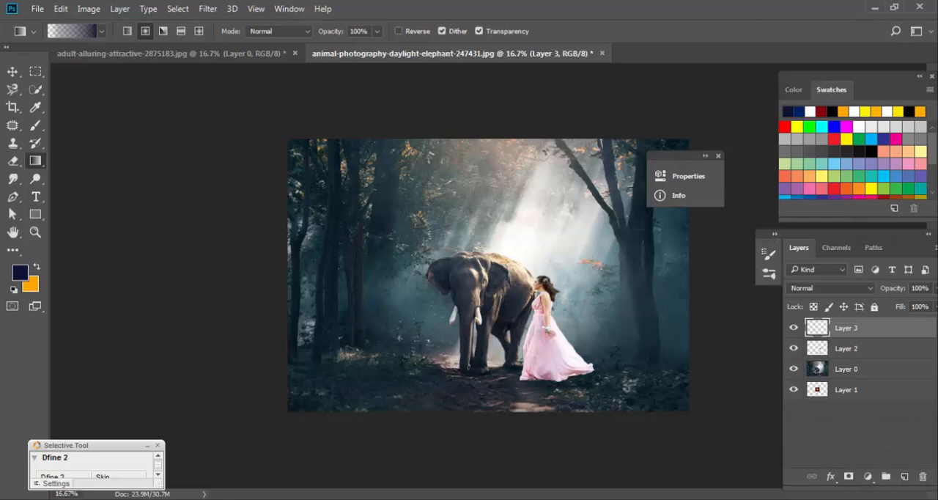
pyautogui.moveTo(427, 273); pyautogui.dragTo(784, 389)
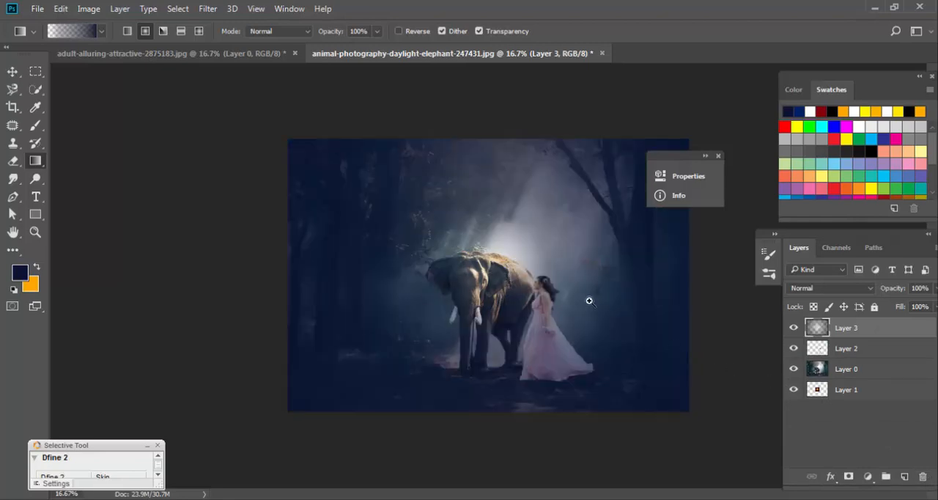
pyautogui.hotkey('ctrl', '-')
pyautogui.hotkey('ctrl', 'z')
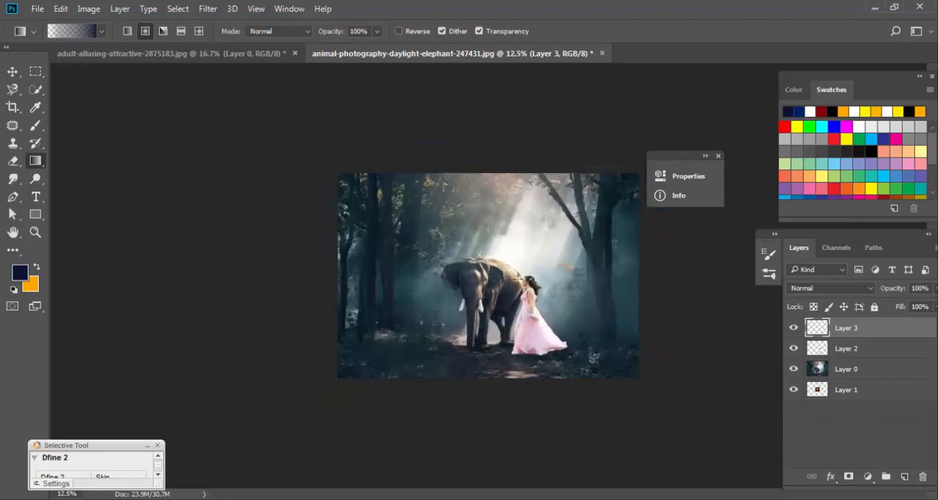
# Fill the new layer with the radial gradient, starting on the elephant and ending well beyond the image's right edge.
pyautogui.moveTo(489, 277); pyautogui.dragTo(737, 299)
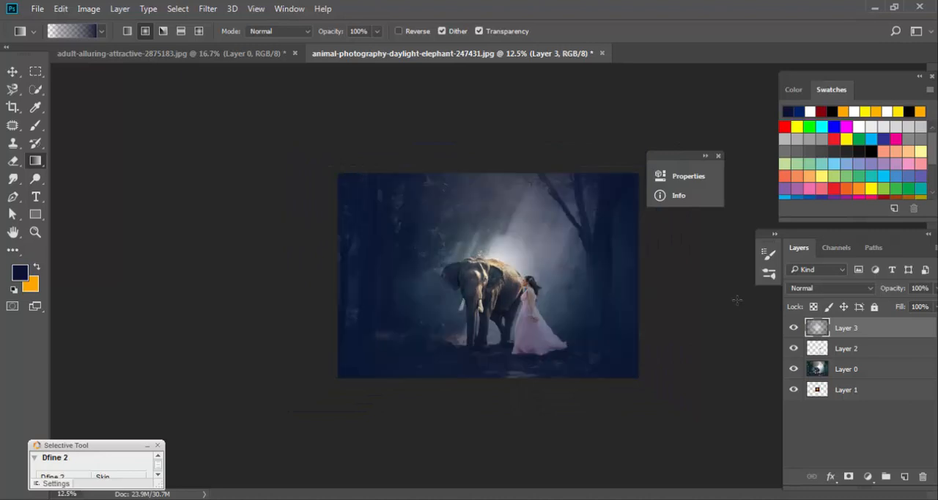
pyautogui.press('v')
pyautogui.hotkey('ctrl', '+')
pyautogui.hotkey('ctrl', '+')
pyautogui.hotkey('ctrl', '+')
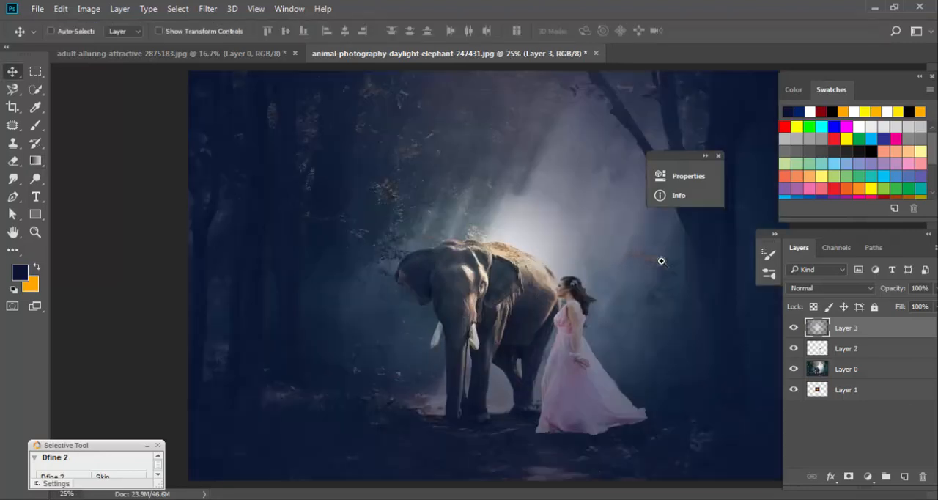
# Erase the gradient over the elephant and woman with one dab of a soft 2400 px eraser at 100% opacity.
pyautogui.click(13, 160)
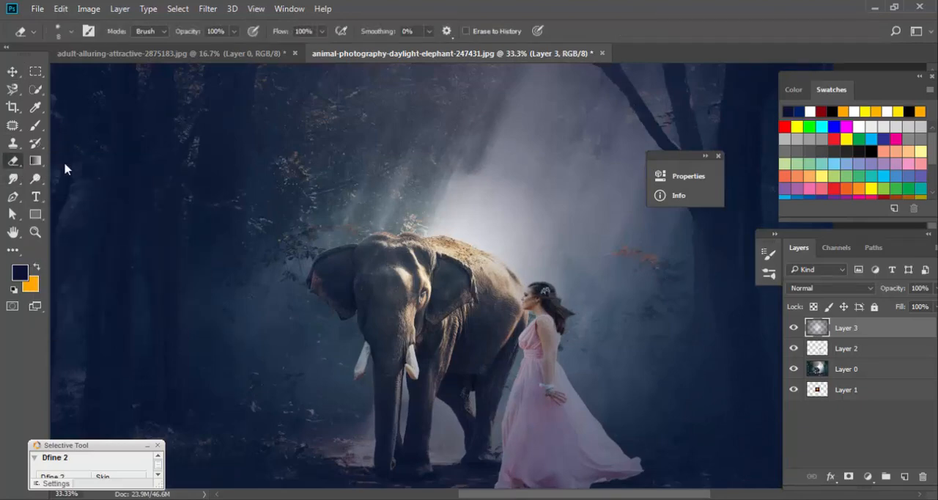
pyautogui.hotkey('ctrl', '-')
pyautogui.hotkey('ctrl', '-')
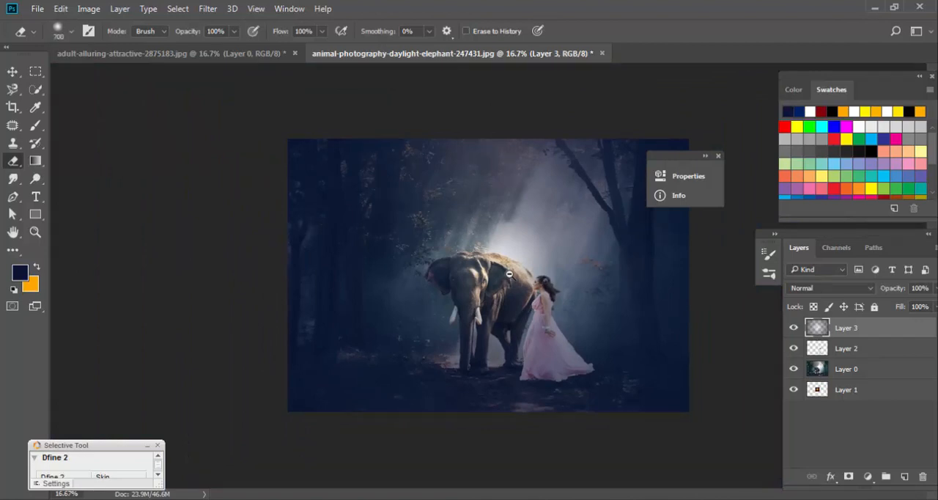
pyautogui.press(']')
pyautogui.press(']')
pyautogui.press(']')
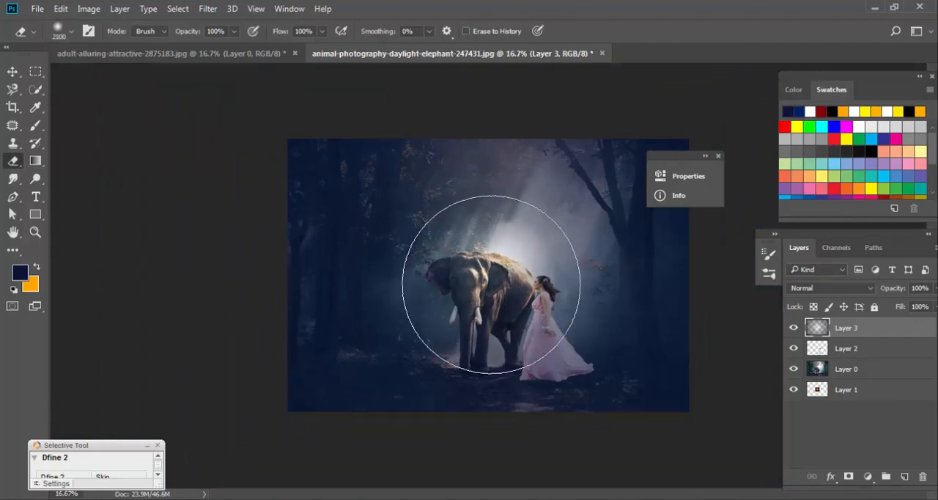
pyautogui.press(']')
pyautogui.click(491, 284)
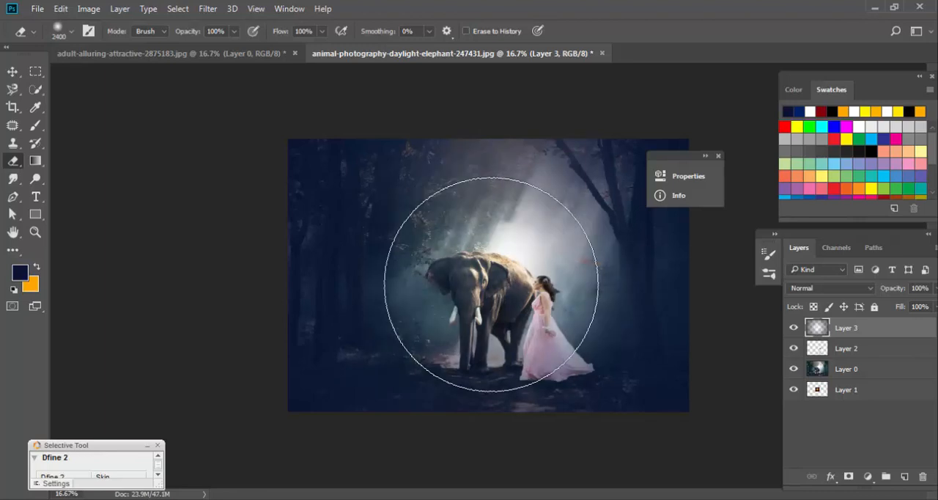
# Blend the gradient layer with Multiply and strengthen it with a duplicate at 47% opacity.
pyautogui.click(819, 292)
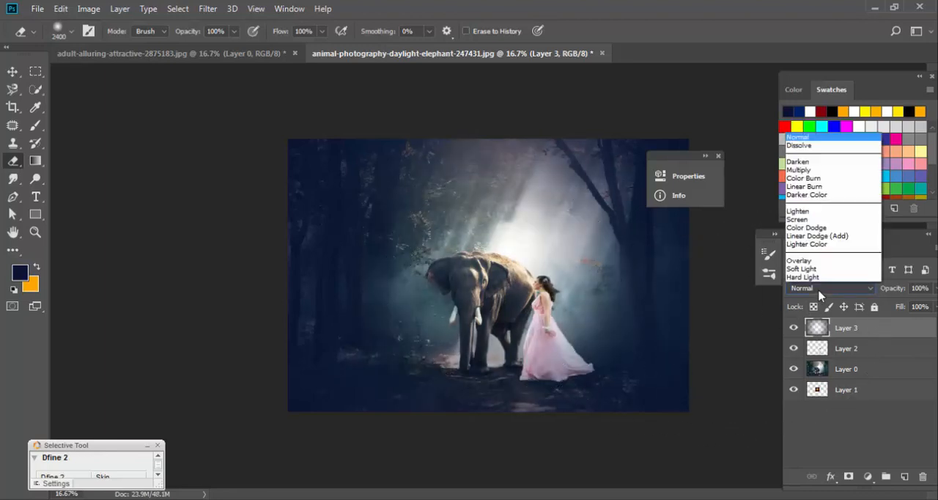
pyautogui.click(821, 55)
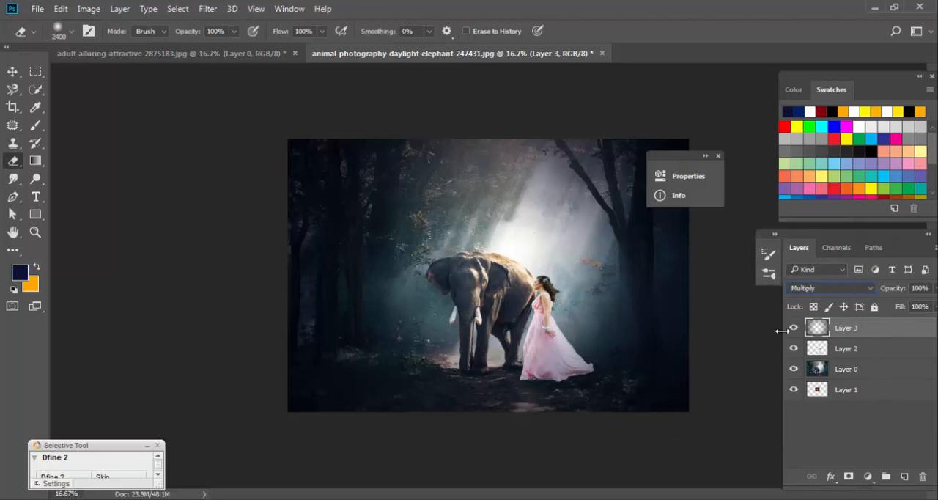
pyautogui.moveTo(875, 329); pyautogui.dragTo(904, 478)
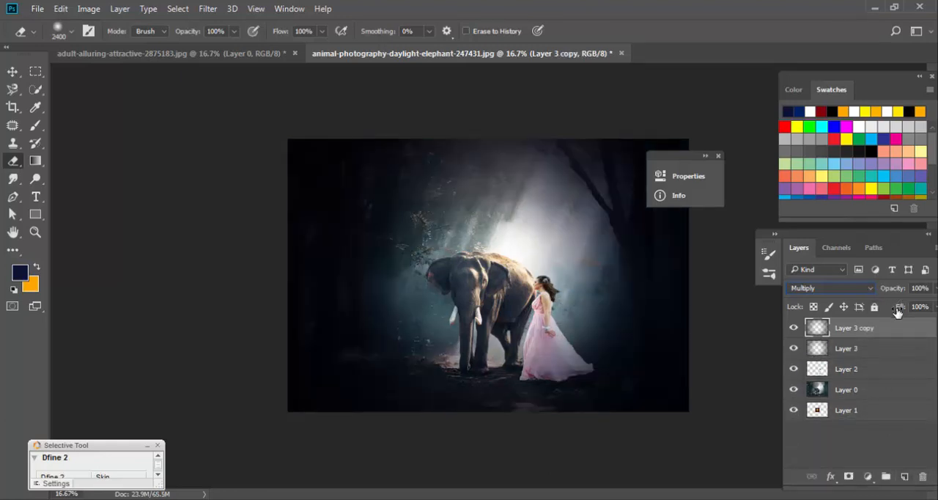
pyautogui.click(933, 288)
pyautogui.moveTo(928, 304); pyautogui.dragTo(894, 312)
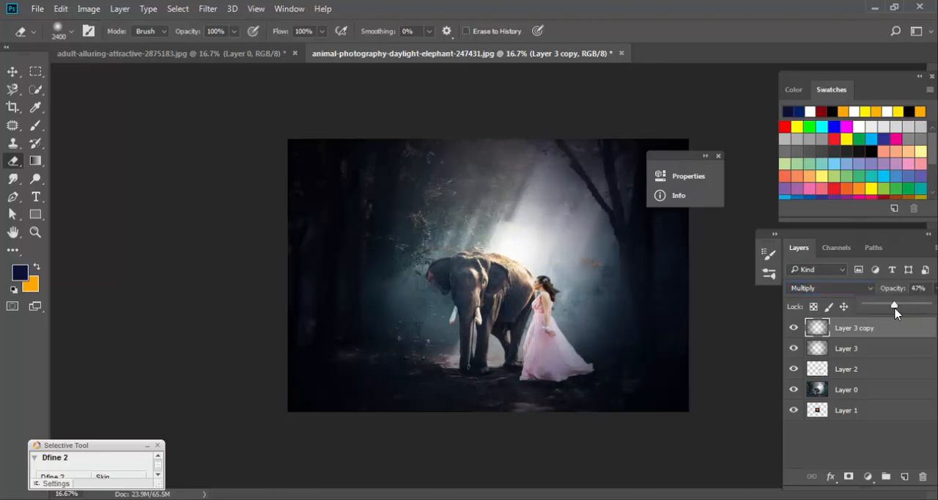
# Move the woman in the pink dress slightly to the right, leaving a gap between her and the elephant.
pyautogui.press('v')
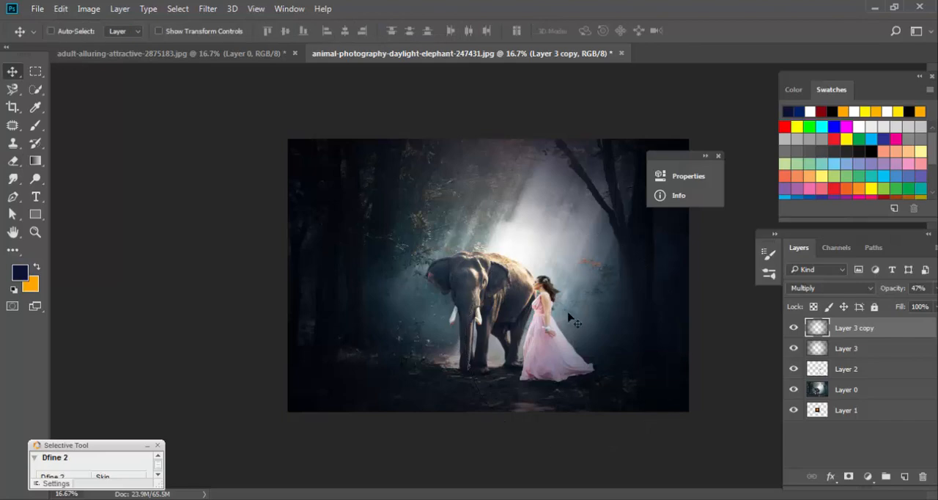
pyautogui.hotkey('ctrl', '+')
pyautogui.hotkey('ctrl', '+')
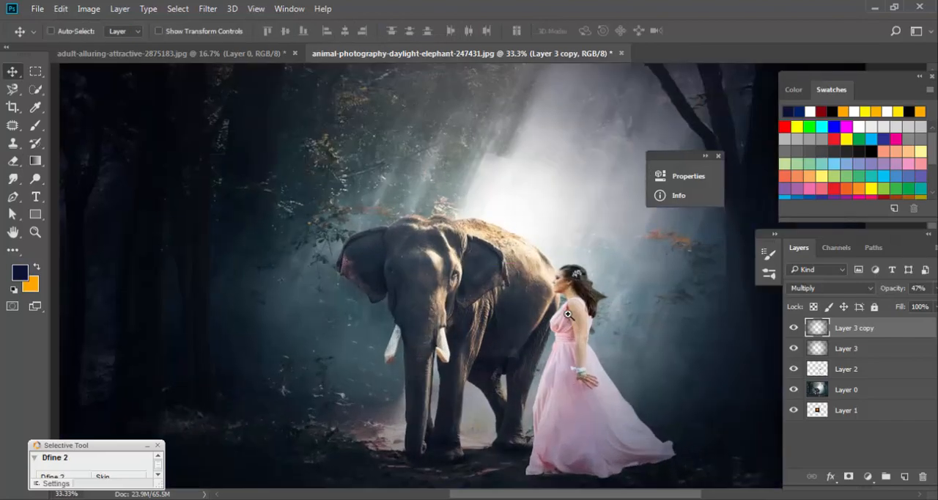
pyautogui.hotkey('ctrl', '+')
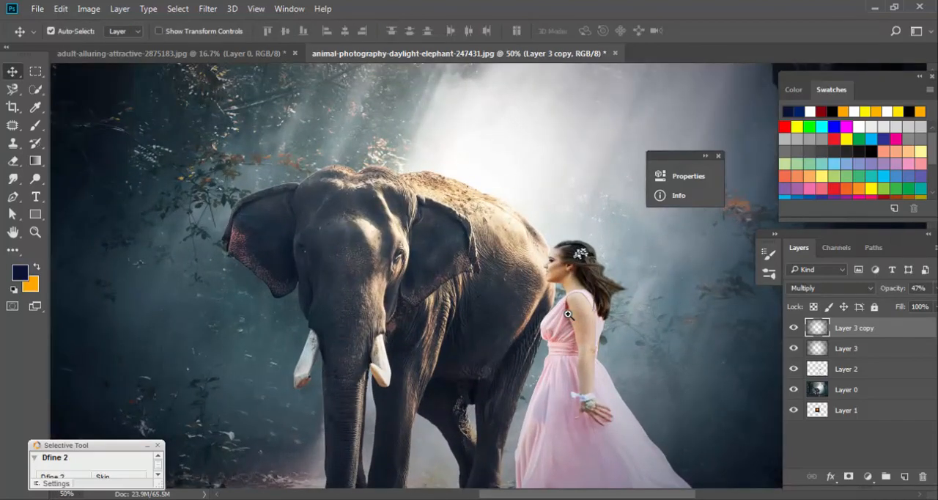
pyautogui.rightClick(578, 320)
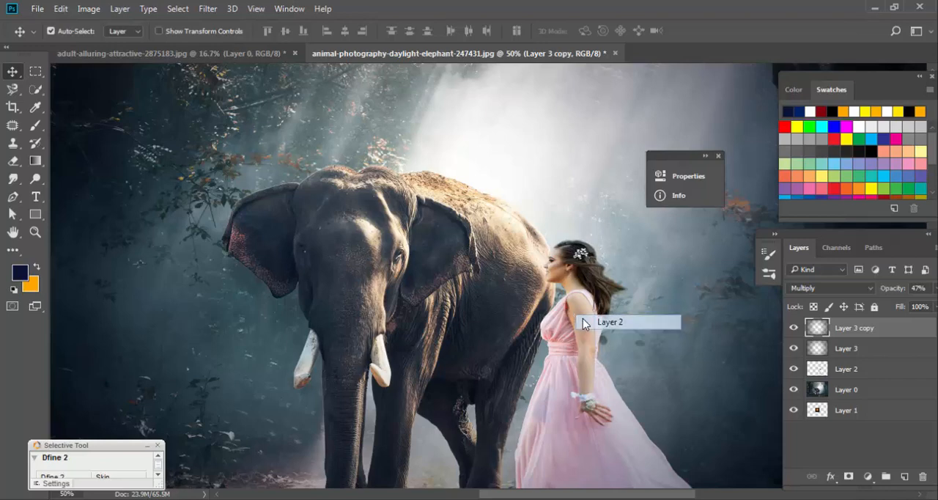
pyautogui.click(582, 319)
pyautogui.moveTo(582, 320); pyautogui.dragTo(636, 321)
pyautogui.moveTo(554, 314); pyautogui.dragTo(391, 204)
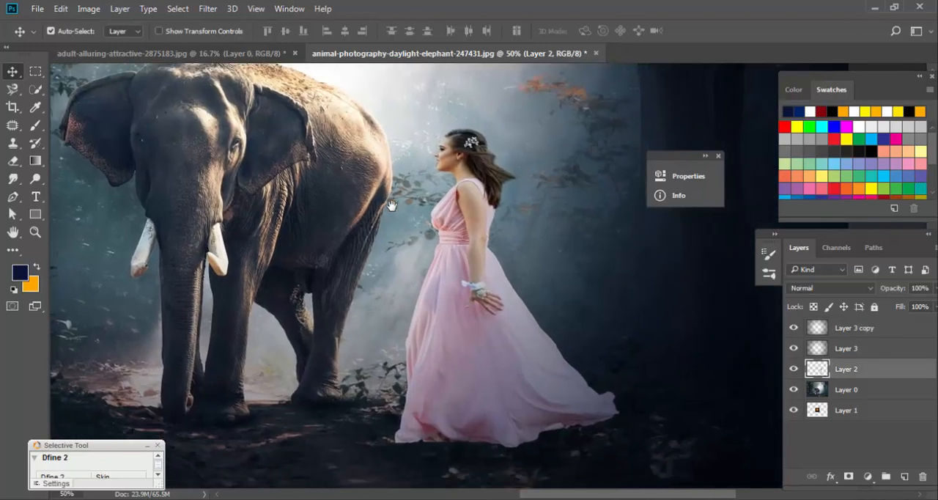
pyautogui.moveTo(463, 220); pyautogui.dragTo(480, 224)
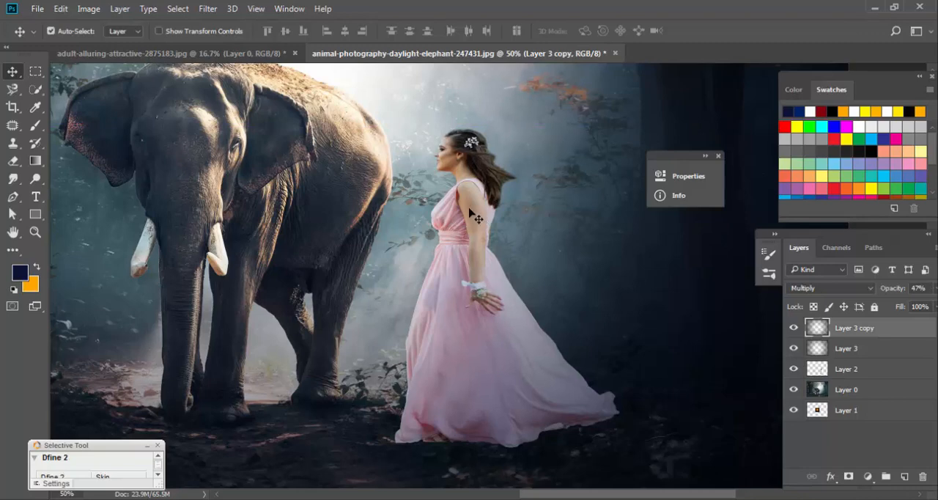
pyautogui.rightClick(476, 216)
pyautogui.click(481, 218)
pyautogui.moveTo(480, 218); pyautogui.dragTo(497, 223)
# Merge Layer 3 and its copy into one layer and set the merged layer to Multiply.
pyautogui.keyDown('shift'); pyautogui.click(853, 348); pyautogui.keyUp('shift')
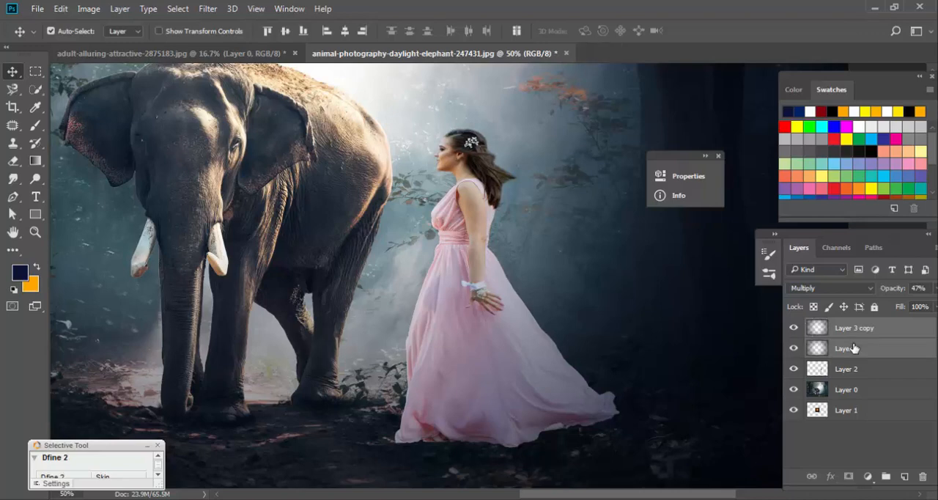
pyautogui.press('ctrl')
pyautogui.hotkey('ctrl', 'e')
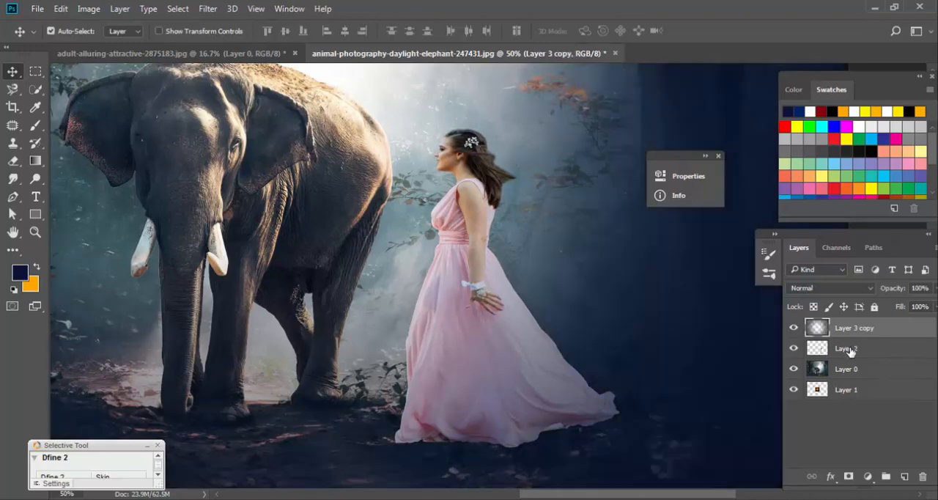
pyautogui.click(836, 290)
pyautogui.click(820, 58)
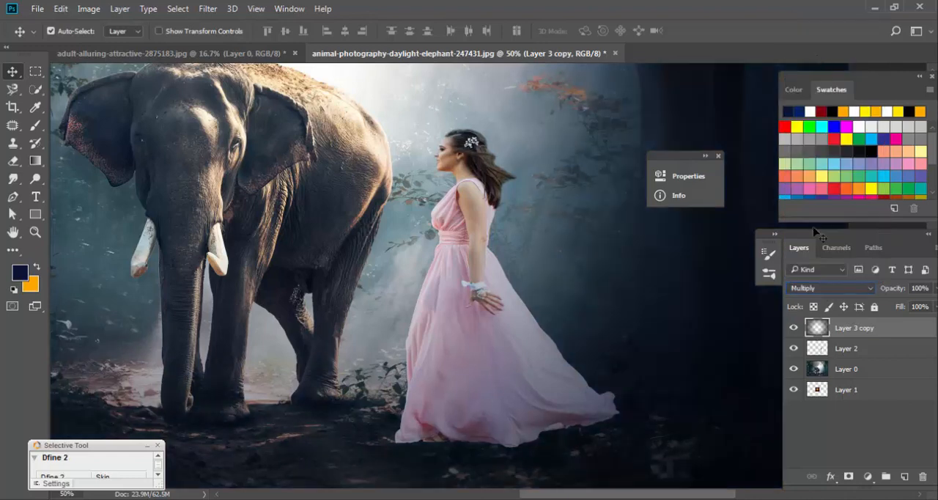
# Load the woman's outline as a selection on a new layer above her and paint dark navy inside it with a soft 1500 px brush.
pyautogui.click(835, 357)
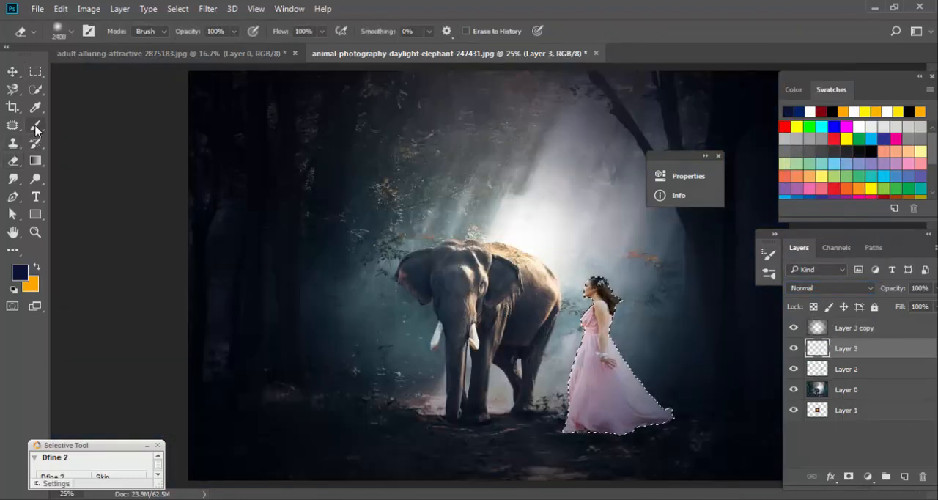
pyautogui.click(35, 125)
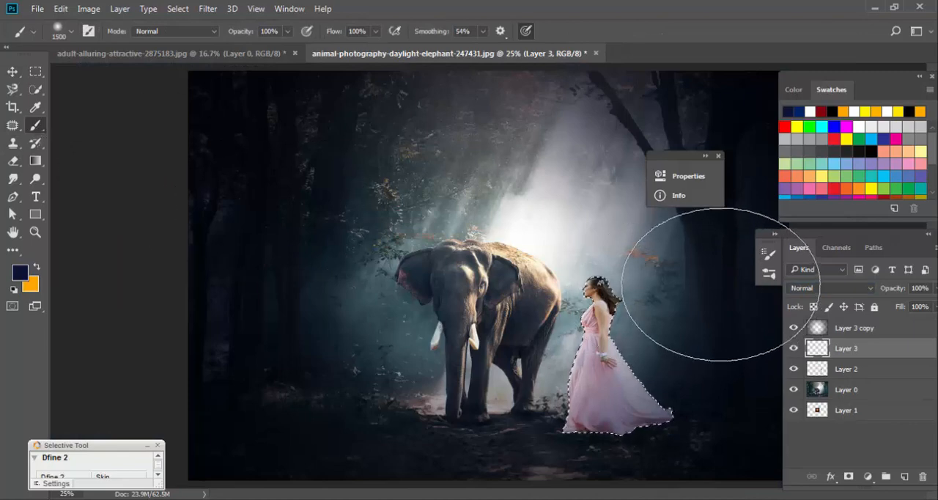
pyautogui.moveTo(719, 318)
pyautogui.mouseDown()
pyautogui.moveTo(759, 417)
pyautogui.moveTo(709, 487)
pyautogui.moveTo(645, 499)
pyautogui.moveTo(435, 493)
pyautogui.moveTo(449, 470)
pyautogui.moveTo(550, 416)
pyautogui.moveTo(652, 398)
pyautogui.mouseUp()
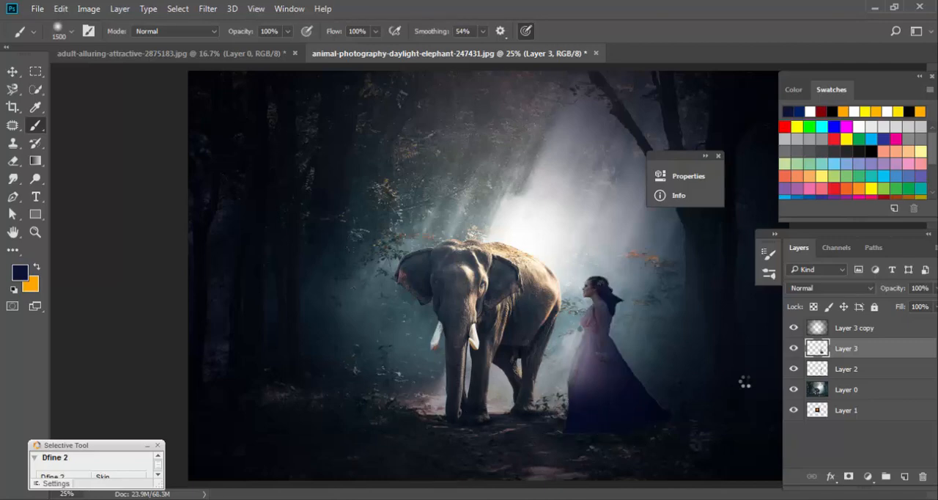
# Compare the woman with and without the shading, reselect the painted area, and erase the excess navy with a soft 2400 px eraser.
pyautogui.click(794, 348)
pyautogui.click(793, 348)
pyautogui.keyDown('ctrl'); pyautogui.click(816, 349); pyautogui.keyUp('ctrl')
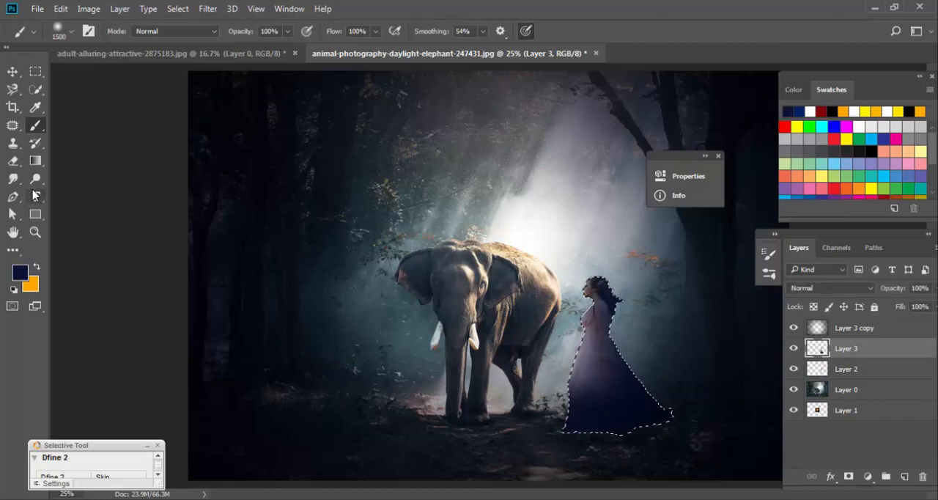
pyautogui.click(13, 160)
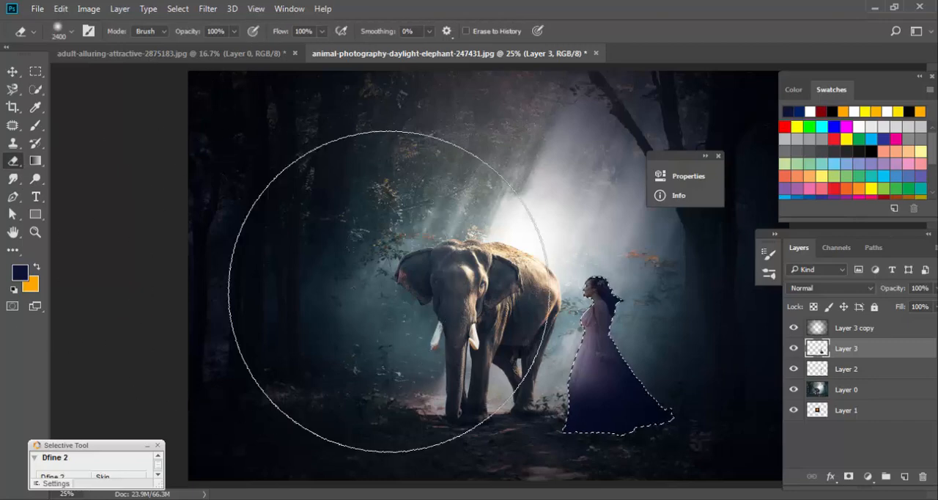
pyautogui.moveTo(418, 308)
pyautogui.mouseDown()
pyautogui.moveTo(423, 341)
pyautogui.moveTo(425, 397)
pyautogui.mouseUp()
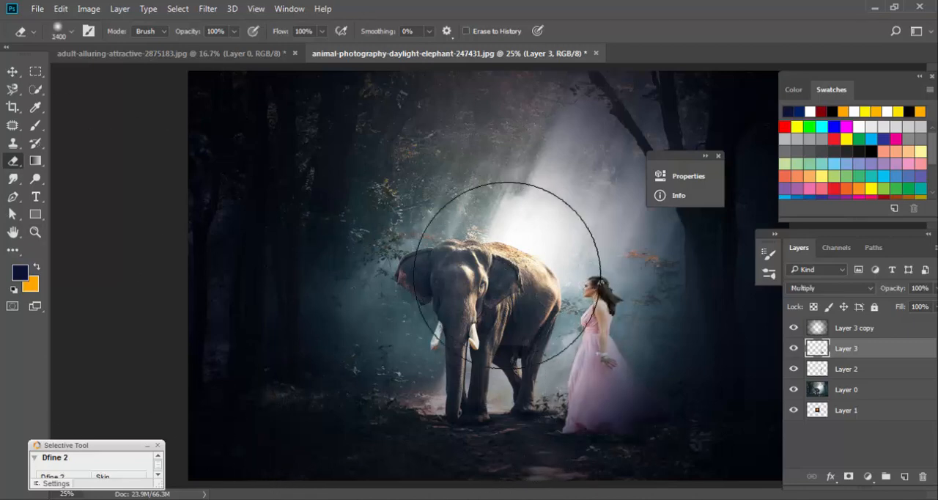
# Darken the lower part of the dress inside the restored selection with a large soft navy brush, and undo the last stroke.
pyautogui.hotkey('ctrl', 'z')
pyautogui.press('b')
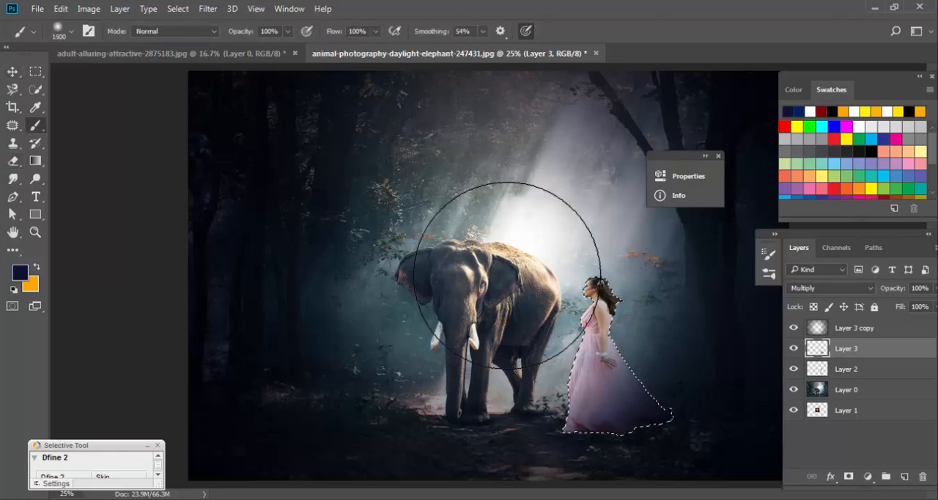
pyautogui.moveTo(622, 432); pyautogui.dragTo(597, 400)
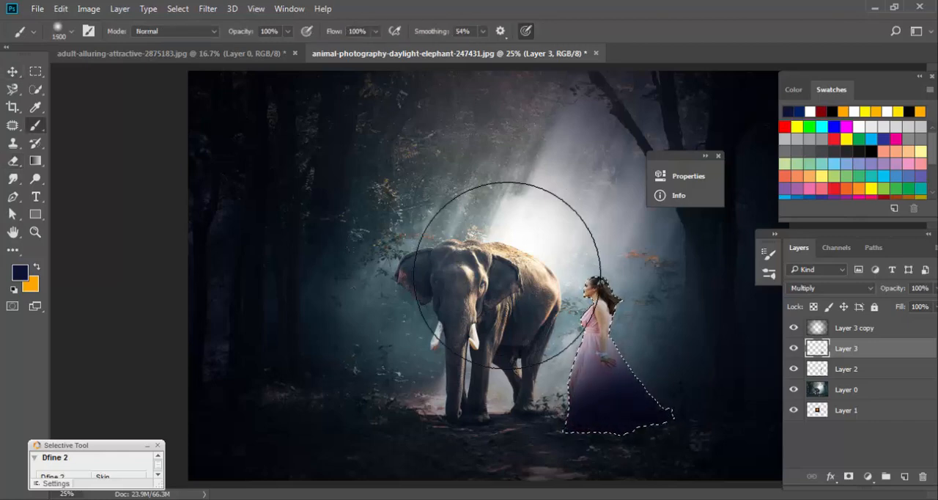
pyautogui.hotkey('ctrl', 'z')
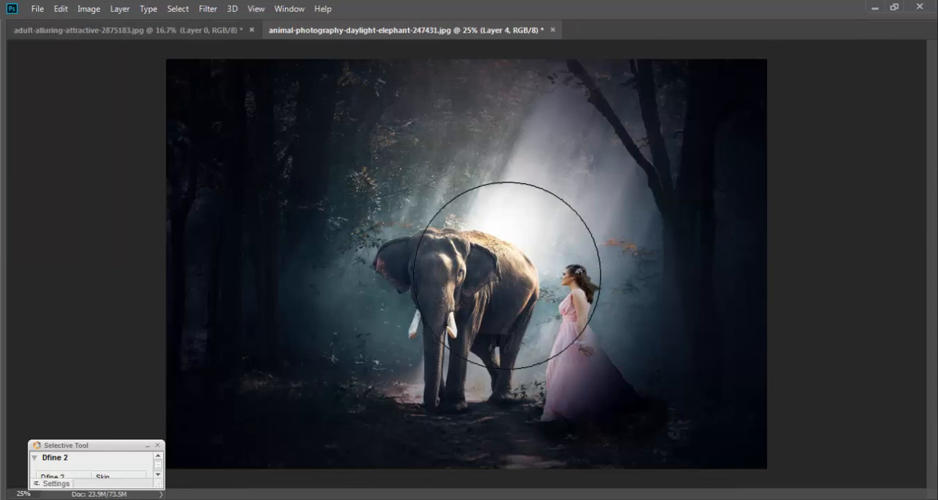
pyautogui.press('Tab')
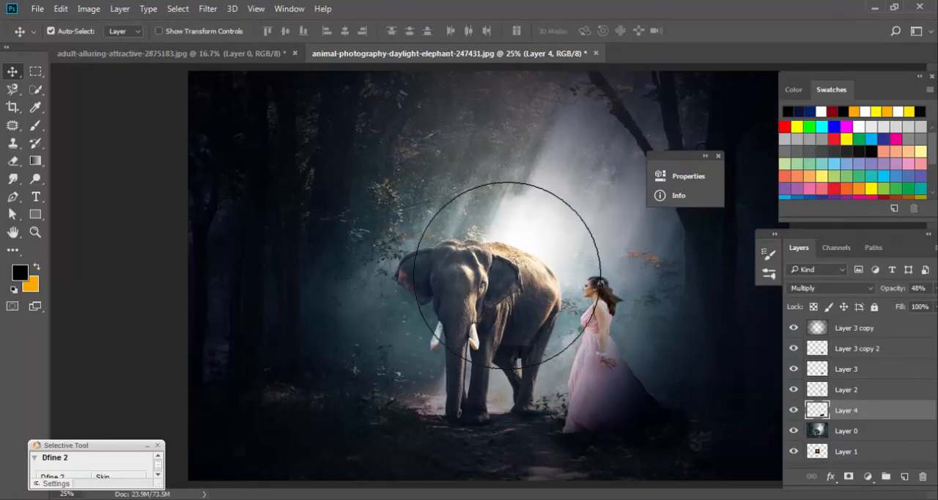
# Bring the orange light flare on Layer 1 to the top of the layer stack and set its blend mode to Screen.
pyautogui.click(846, 451)
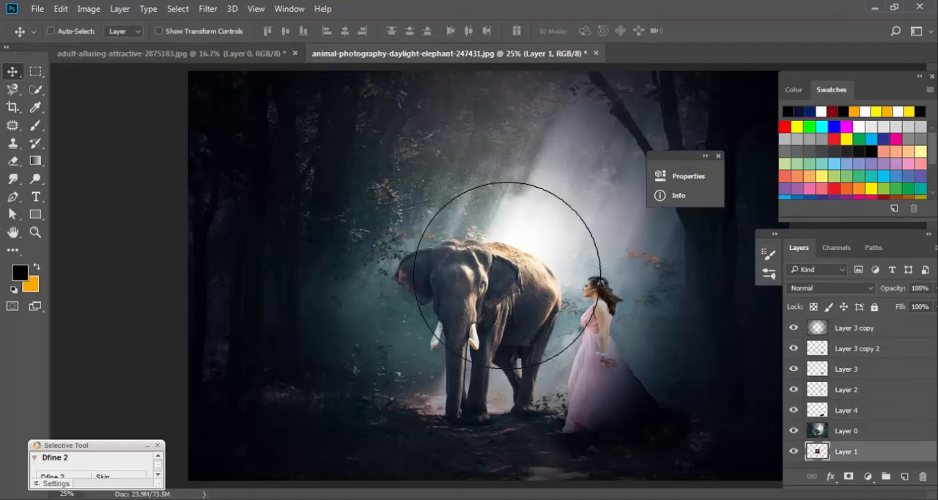
pyautogui.hotkey('ctrl', 'shift', ']')
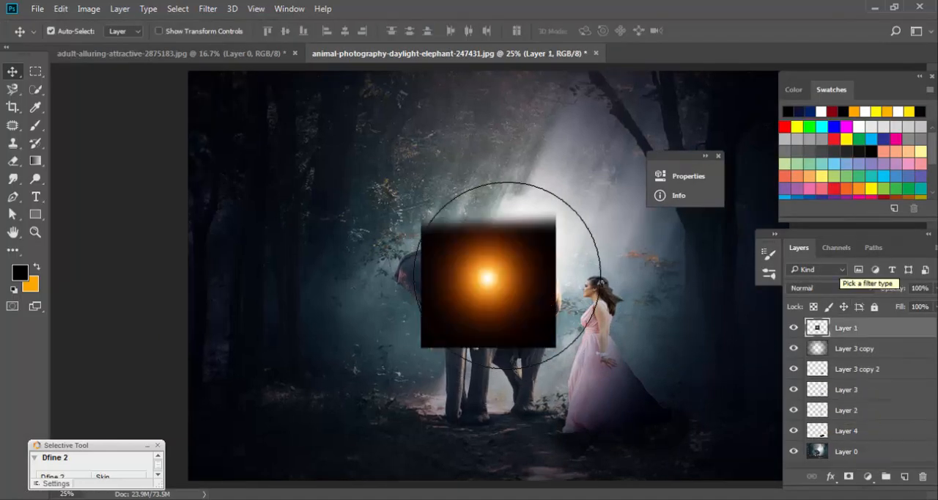
pyautogui.click(814, 288)
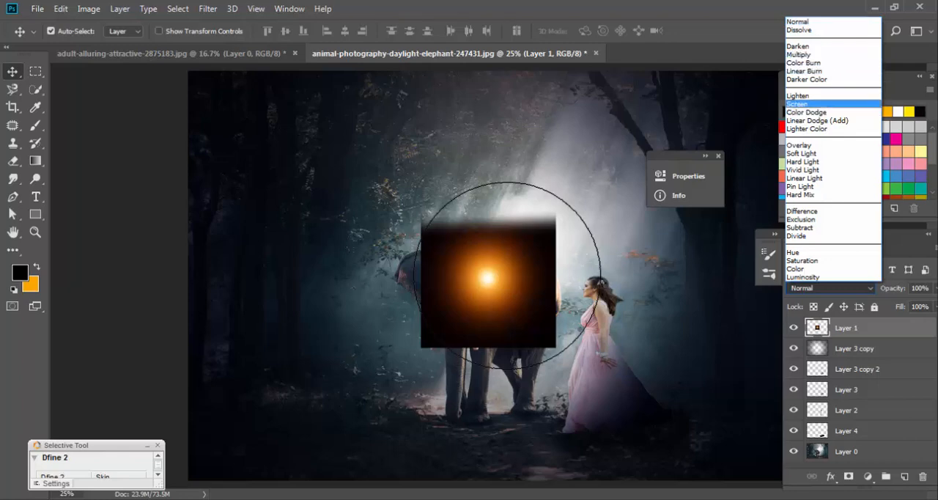
pyautogui.press('Return')
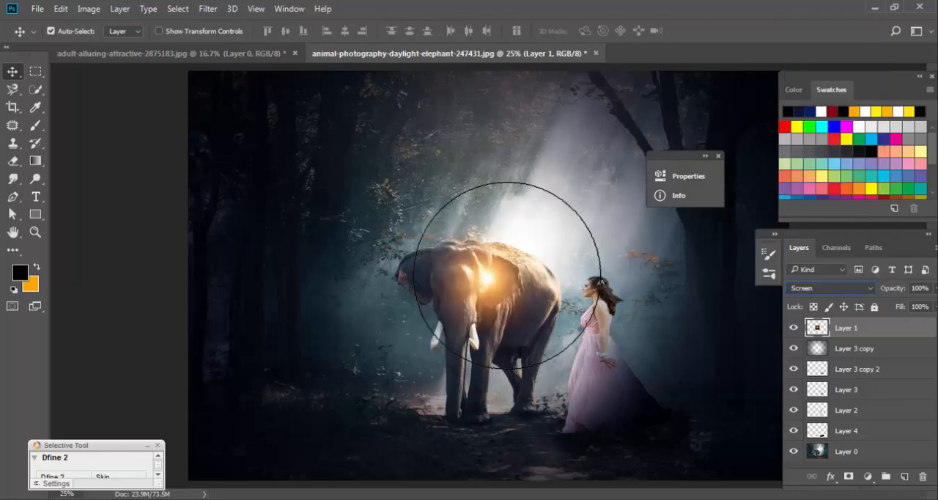
# Enlarge the orange flare to about 205% and place it among the trees above the woman, at about X 2572 px, Y 286 px.
pyautogui.press('ctrl')
pyautogui.hotkey('ctrl', 't')
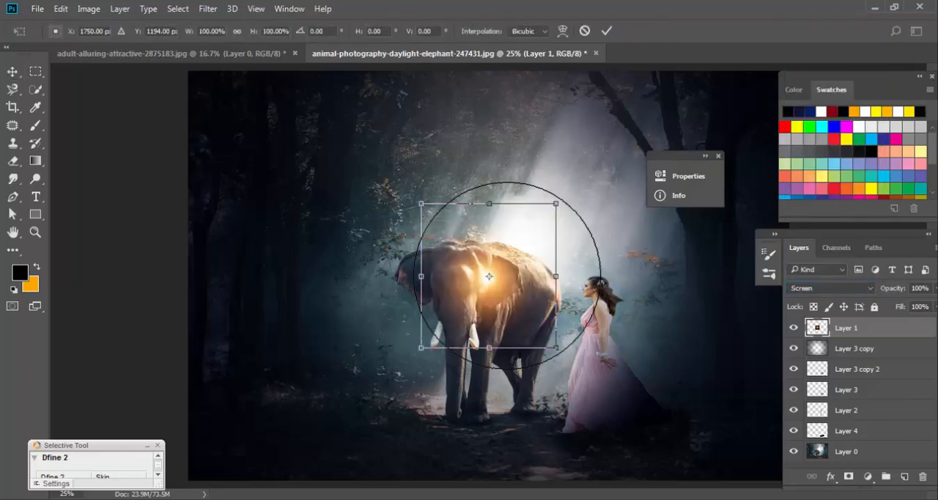
pyautogui.moveTo(555, 204); pyautogui.dragTo(626, 128)
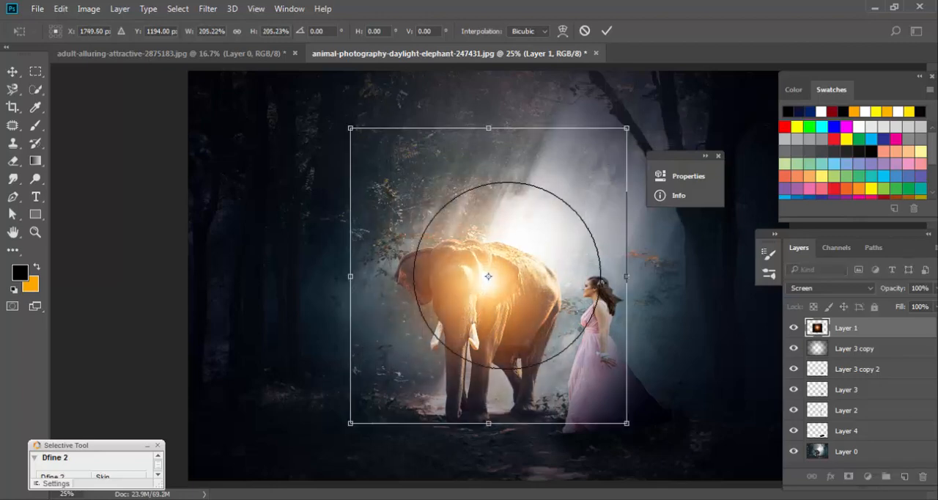
pyautogui.moveTo(488, 276); pyautogui.dragTo(630, 120)
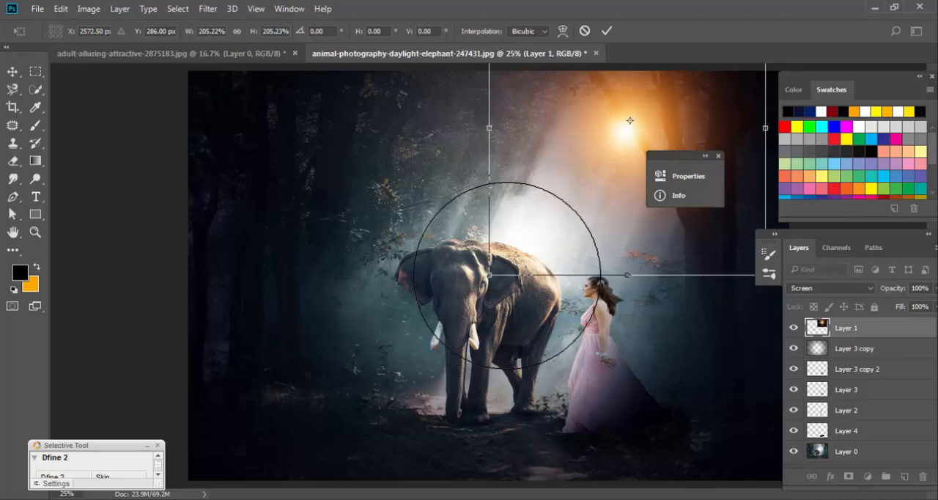
pyautogui.press('Return')
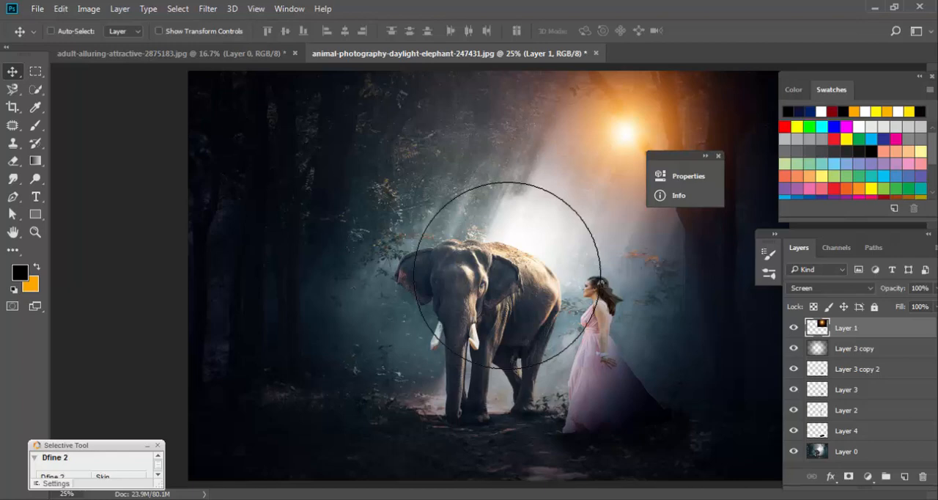
# Load the woman's outline as a selection, add a new top layer, and paint black over her hair with a soft 300 px brush.
pyautogui.keyDown('ctrl'); pyautogui.click(817, 411); pyautogui.keyUp('ctrl')
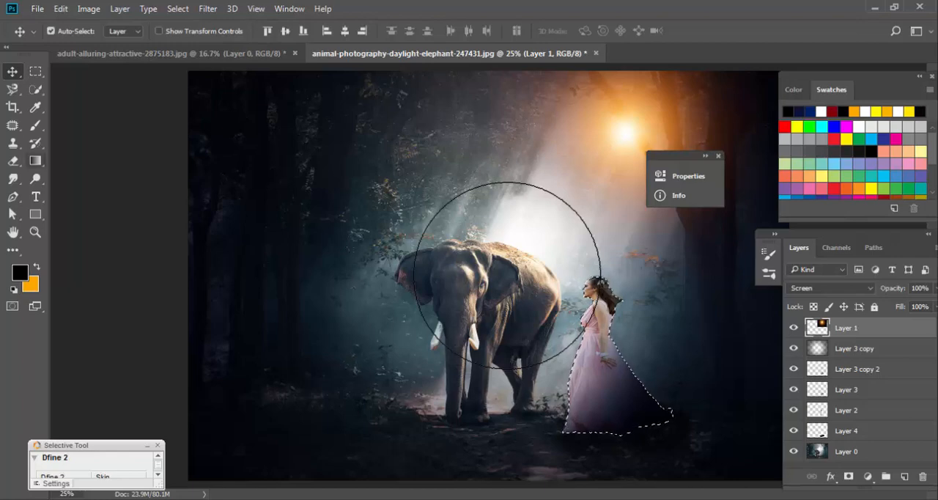
pyautogui.click(904, 477)
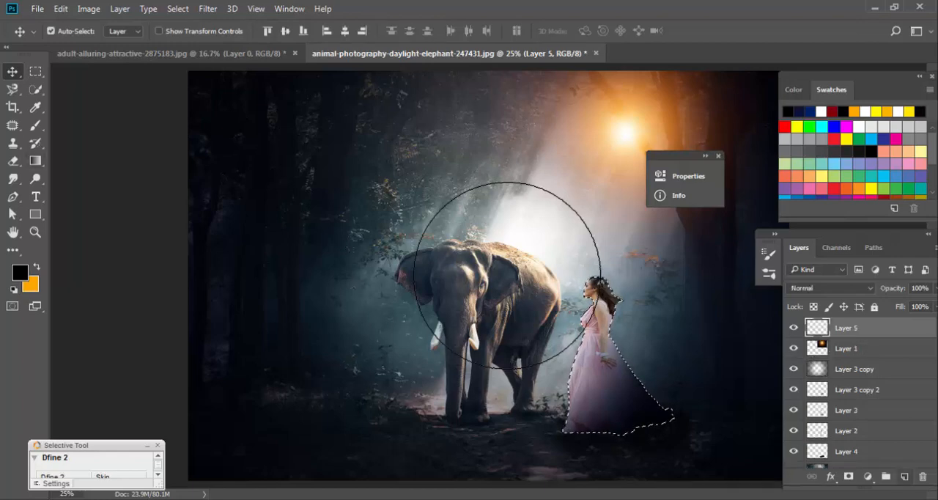
pyautogui.press('b')
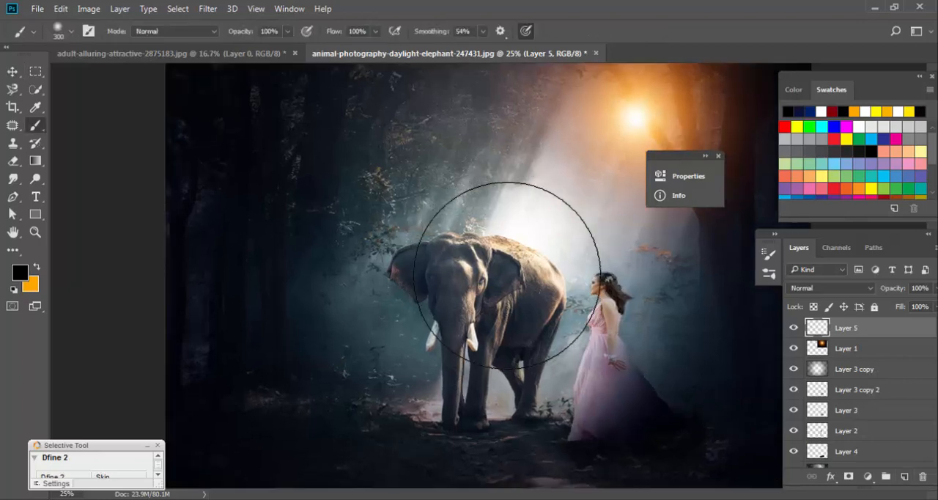
pyautogui.scroll(2, 508, 276)
pyautogui.hscroll(3, 507, 275)
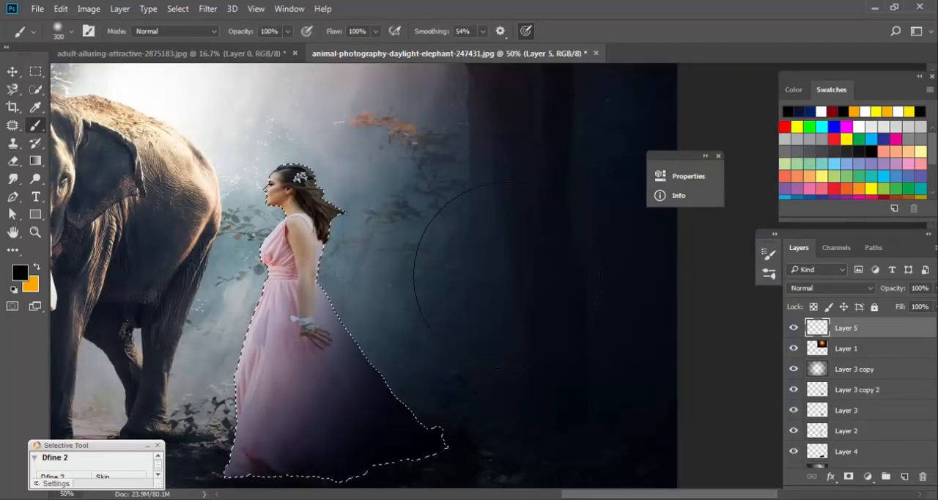
pyautogui.moveTo(287, 152); pyautogui.dragTo(315, 162)
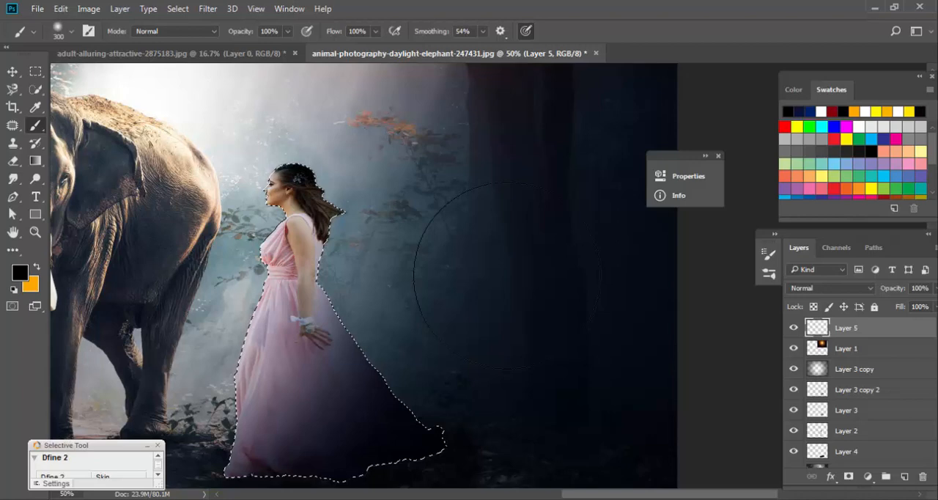
# Undo the black paint over the woman's hair while keeping the empty Layer 5.
pyautogui.hotkey('ctrl', 'z')
pyautogui.hotkey('ctrl', 'alt', 'z')
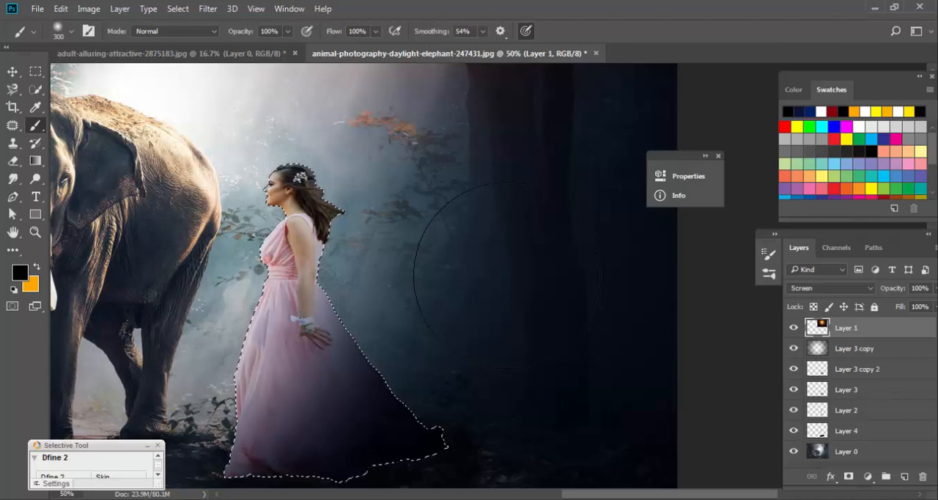
pyautogui.hotkey('ctrl', 'shift', 'z')
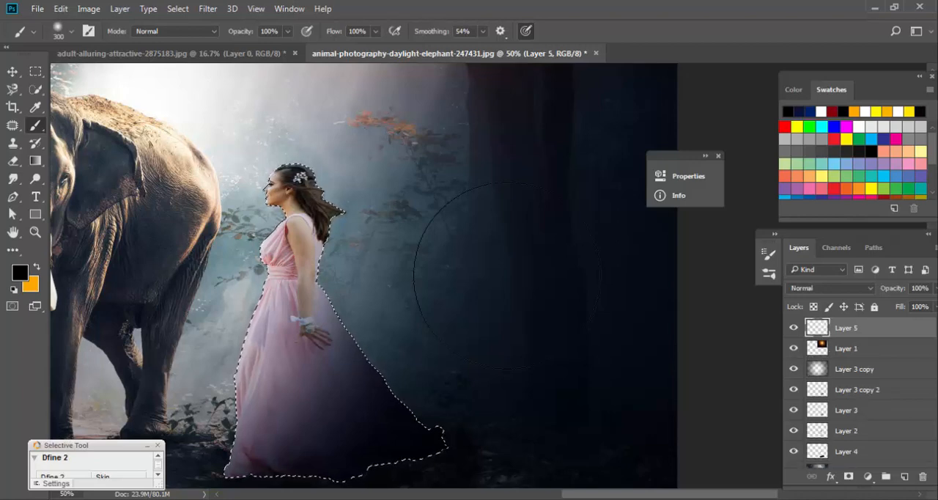
# Set the foreground colour to orange #ff6600 for the brush.
pyautogui.click(20, 272)
pyautogui.moveTo(303, 215); pyautogui.dragTo(303, 303)
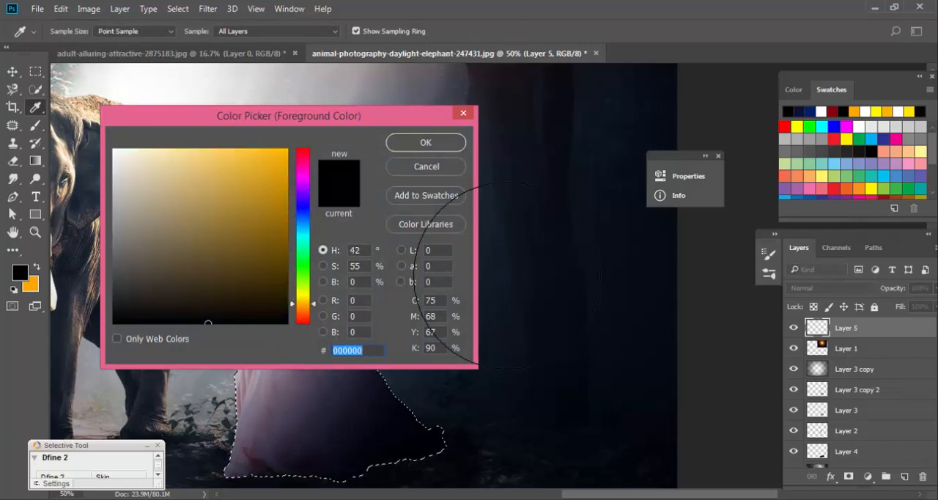
pyautogui.write('ffb400')
pyautogui.moveTo(303, 303); pyautogui.dragTo(303, 312)
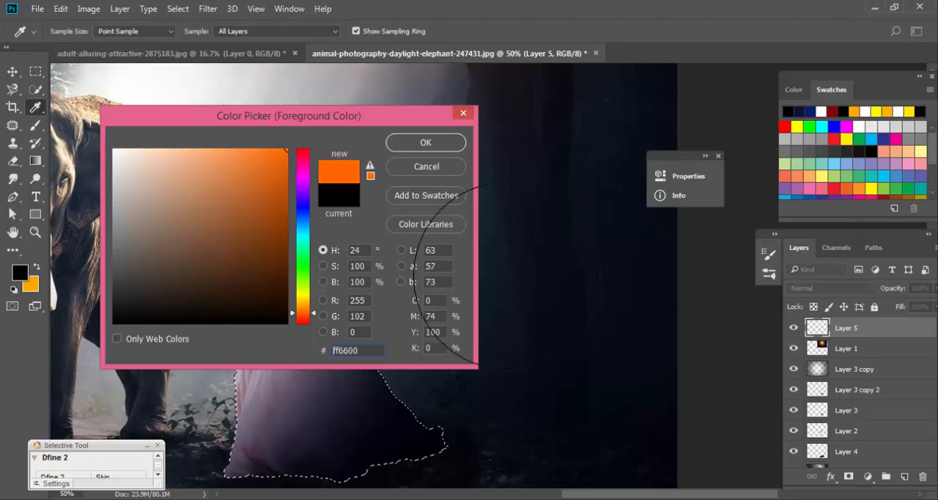
pyautogui.press('Return')
pyautogui.press('b')
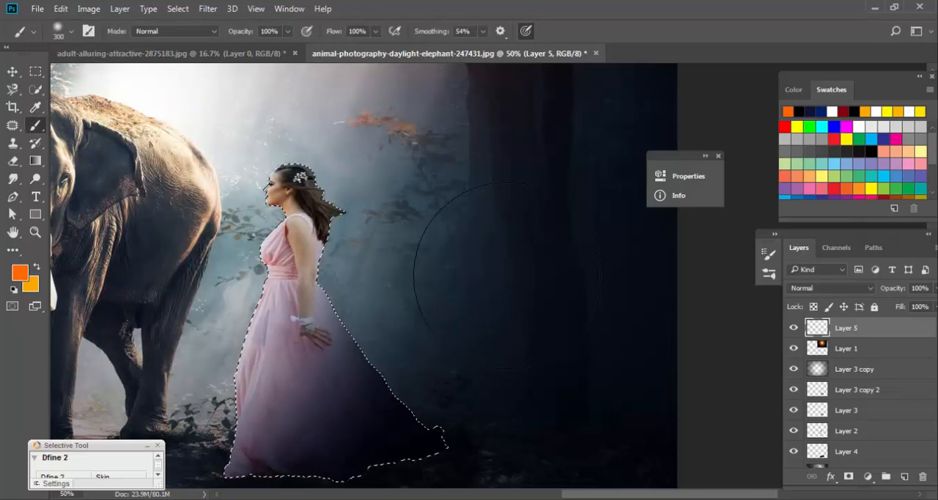
# Try orange strokes over the woman's hair with the soft 300 px brush, and undo them.
pyautogui.moveTo(314, 176); pyautogui.dragTo(332, 232)
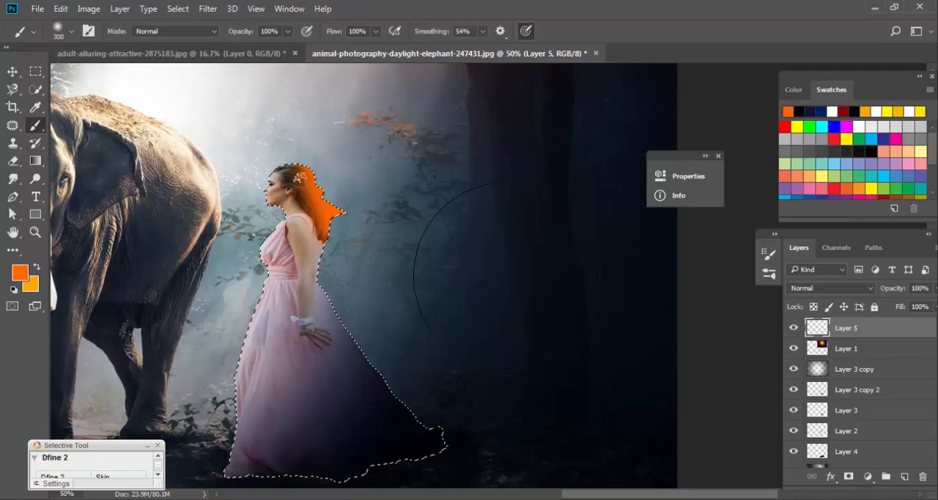
pyautogui.hotkey('ctrl', 'z')
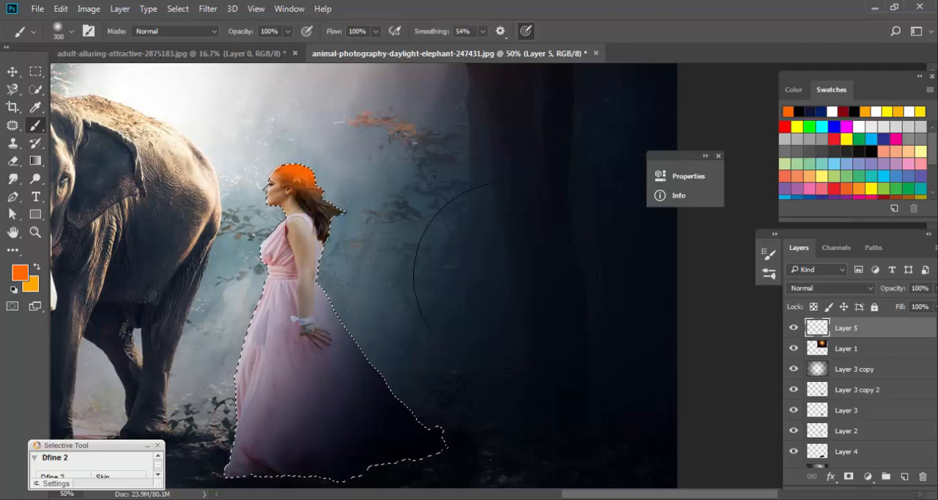
pyautogui.hotkey('ctrl', 'z')
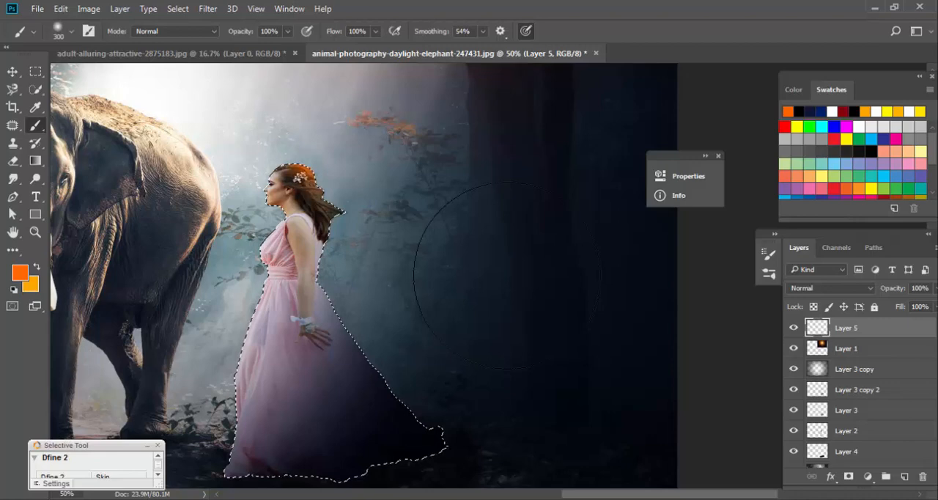
# Paint an orange rim over the woman's hair and down the back edge of her dress on Layer 5, and deselect.
pyautogui.scroll(1, 505, 275)
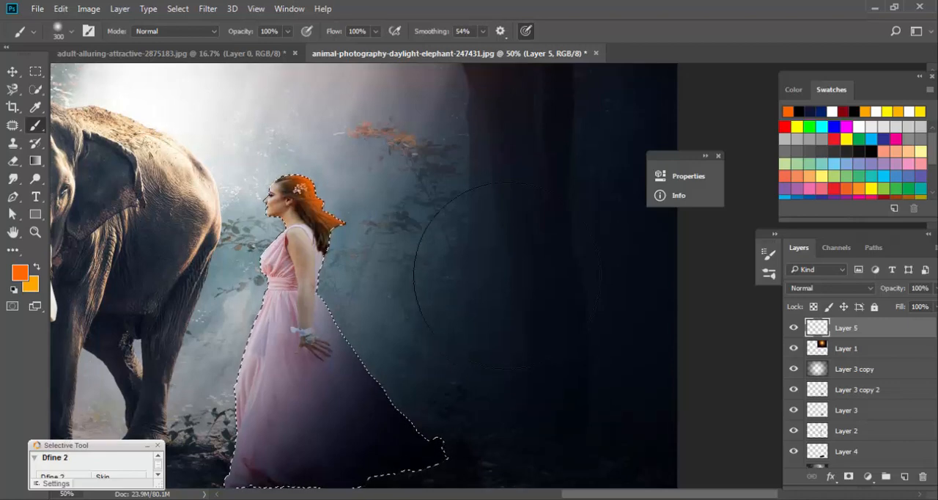
pyautogui.moveTo(353, 308); pyautogui.dragTo(460, 448)
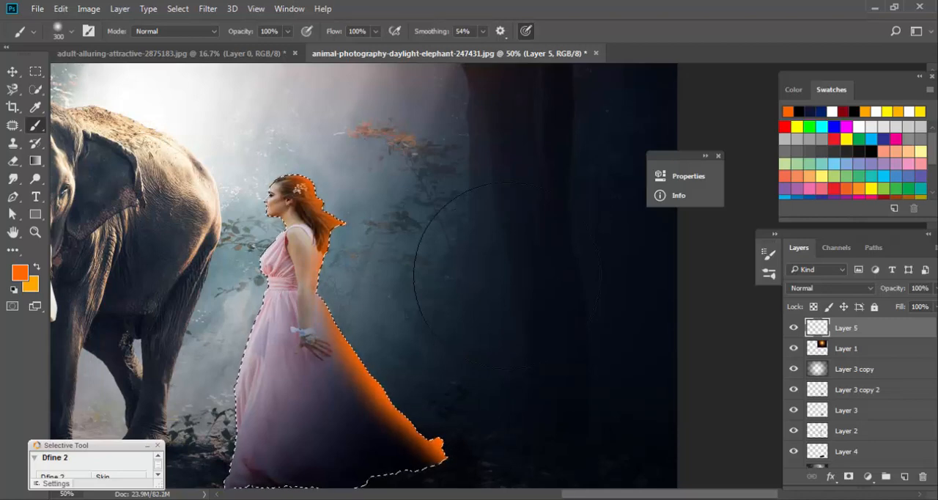
pyautogui.moveTo(269, 139); pyautogui.dragTo(294, 133)
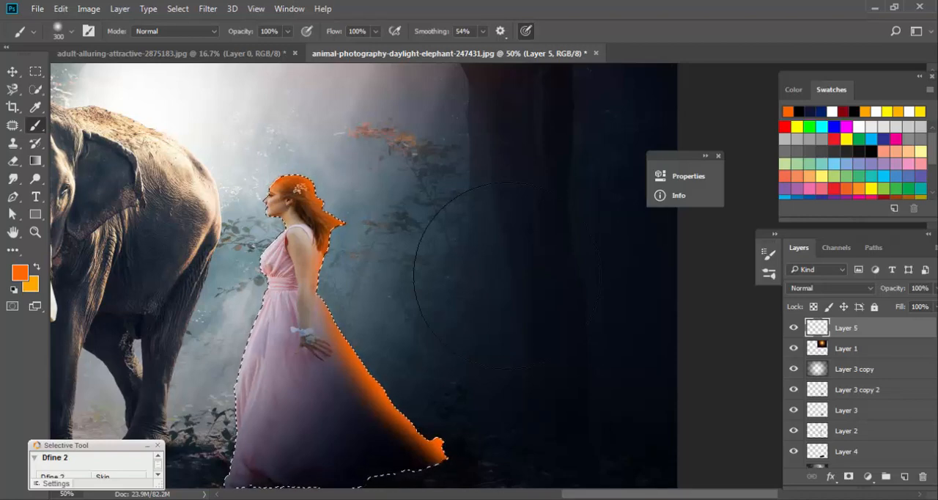
pyautogui.hotkey('ctrl', 'd')
pyautogui.hotkey('ctrl', '-')
pyautogui.hotkey('ctrl', '-')
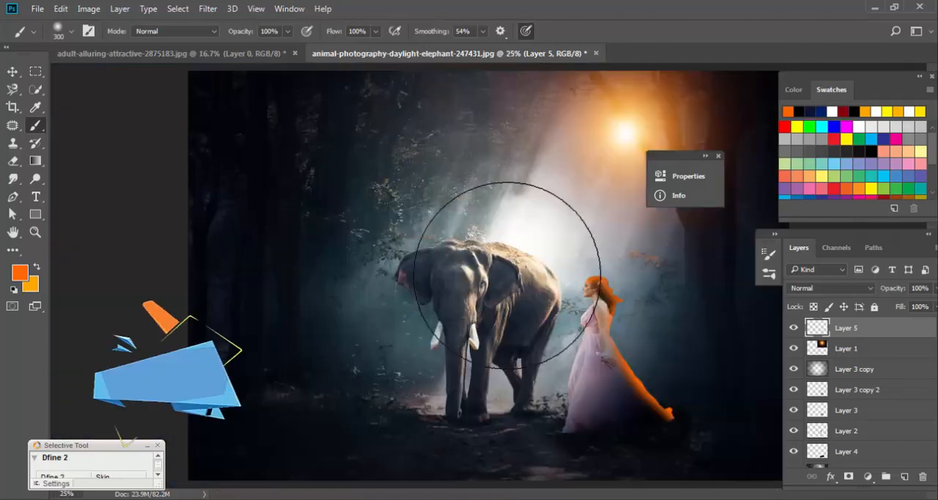
# Restore the woman's selection and cover her whole silhouette with orange on Layer 5 using a soft 1800 px brush.
pyautogui.hotkey('ctrl', 'shift', 'd')
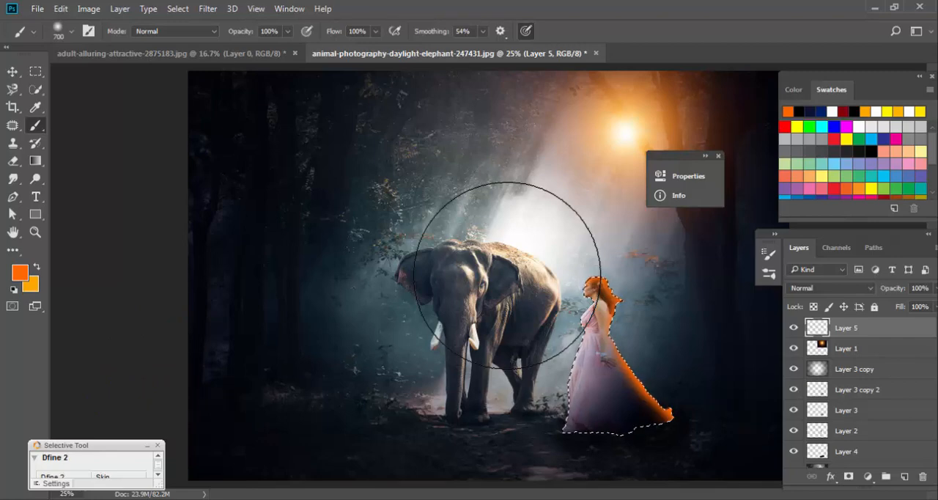
pyautogui.press(']')
pyautogui.press(']')
pyautogui.press(']')
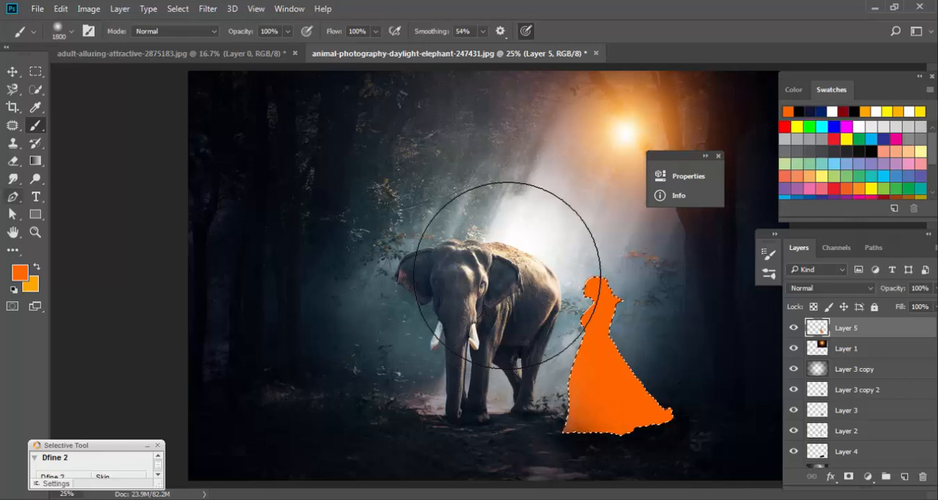
# Erase the orange from the woman's front and lower dress with a soft 900 px eraser, leaving a glow along her back, and deselect.
pyautogui.press('e')
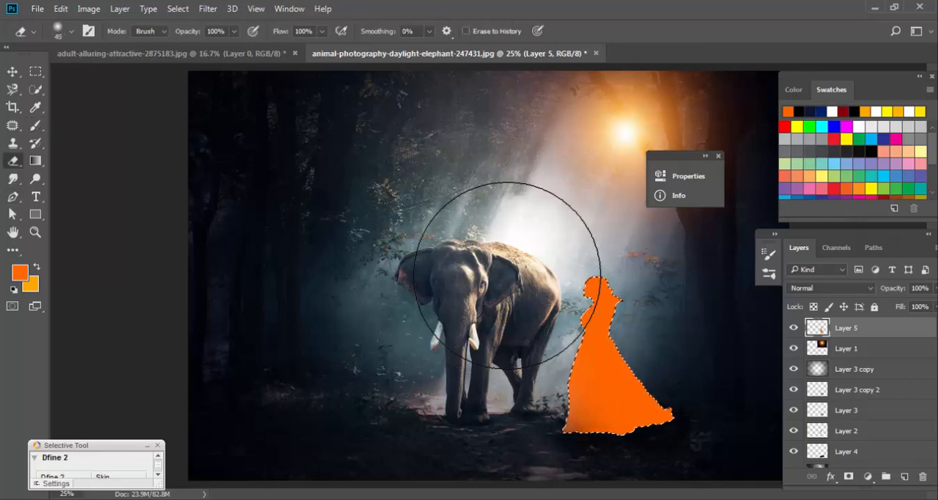
pyautogui.press(']')
pyautogui.press(']')
pyautogui.press(']')
pyautogui.press(']')
pyautogui.press(']')
pyautogui.press(']')
pyautogui.press(']')
pyautogui.press(']')
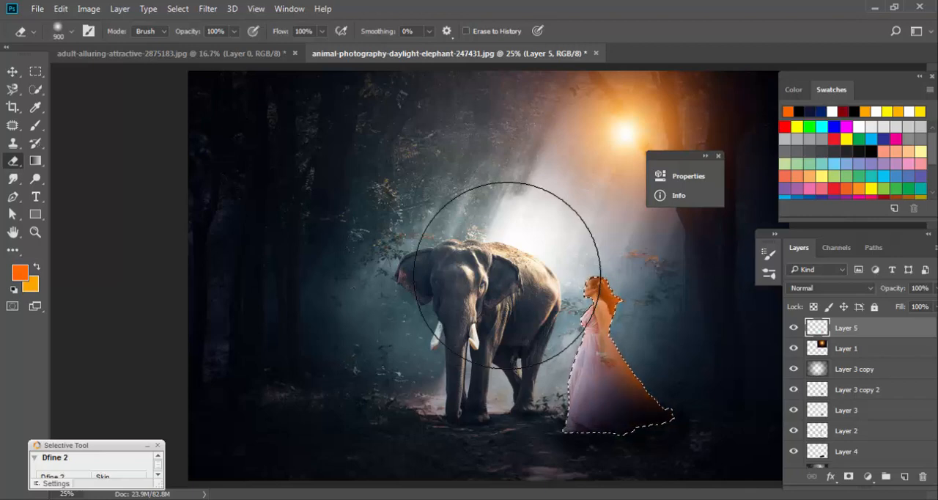
pyautogui.hotkey('ctrl', 'd')
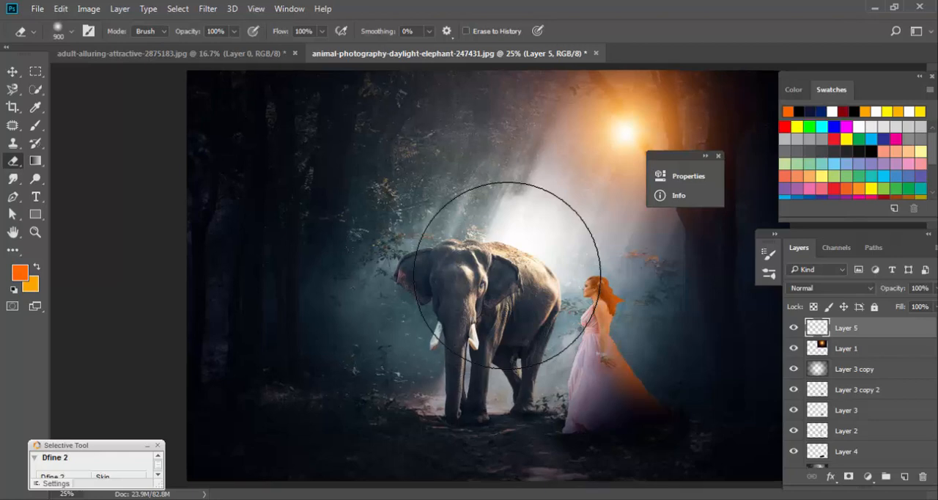
# Examine the woman up close with Layer 2, Layer 3, Layer 3 copy 2 and Layer 5 hidden and shown in turn.
pyautogui.hotkey('ctrl', '+')
pyautogui.hotkey('ctrl', '+')
pyautogui.hotkey('ctrl', '+')
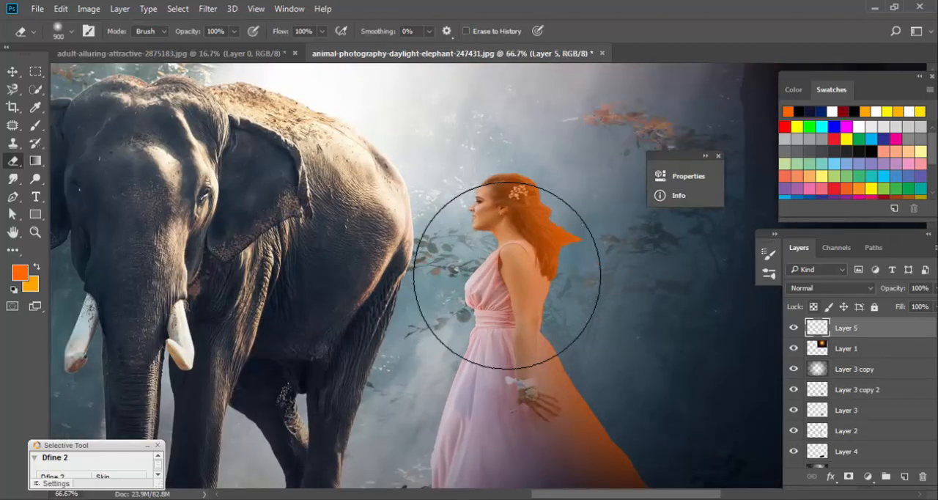
pyautogui.click(794, 431)
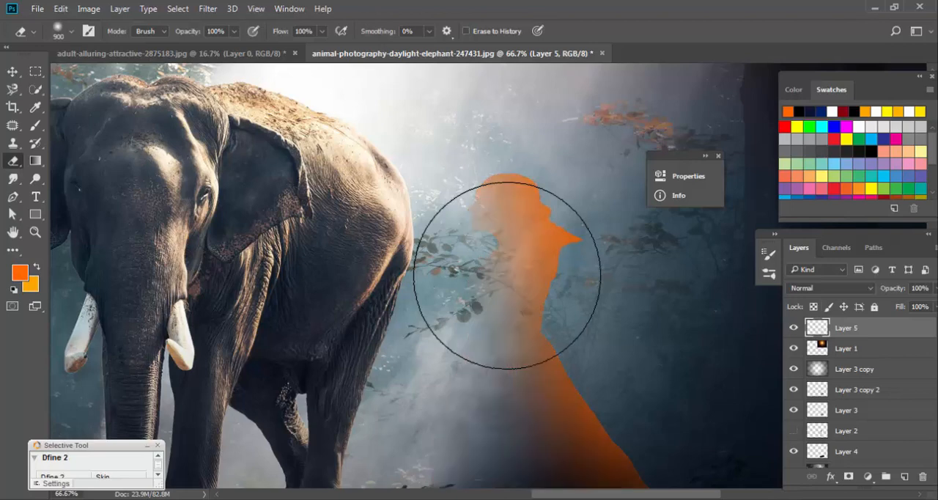
pyautogui.click(794, 431)
pyautogui.click(794, 431)
pyautogui.click(793, 431)
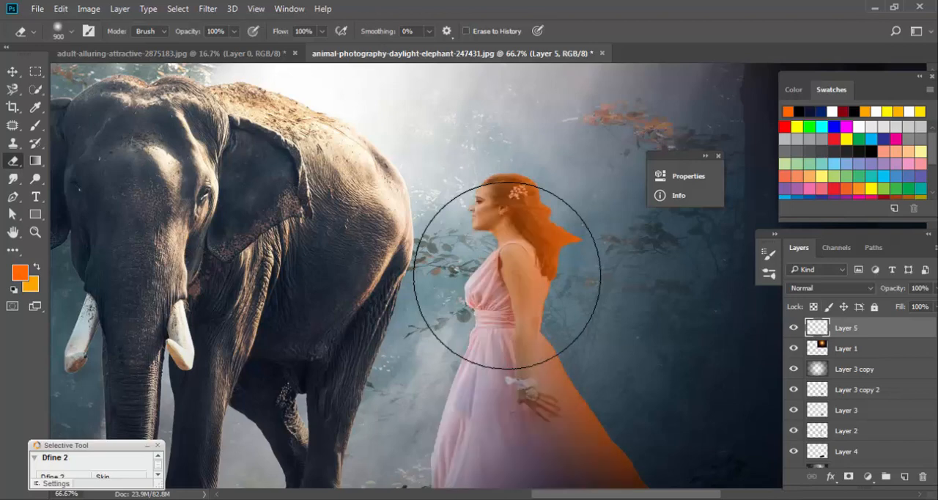
pyautogui.click(793, 410)
pyautogui.click(794, 410)
pyautogui.click(794, 389)
pyautogui.click(794, 389)
pyautogui.click(794, 328)
pyautogui.click(793, 328)
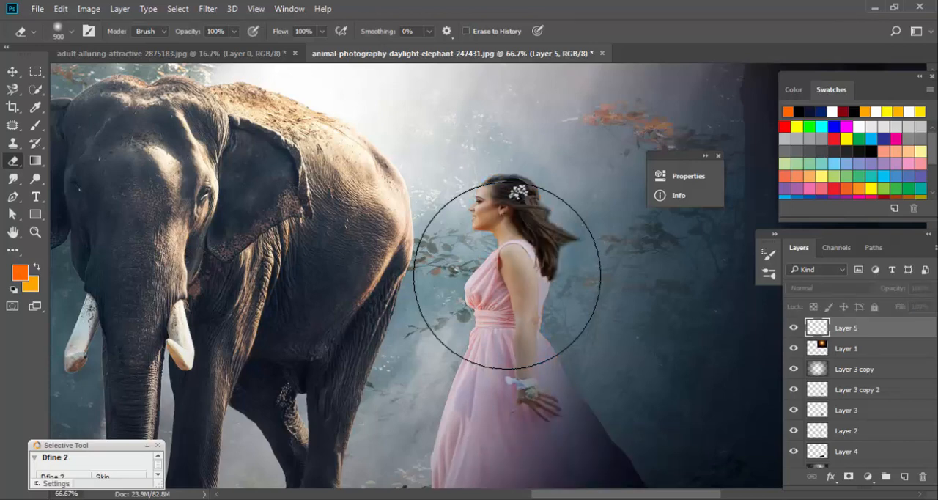
# Compare the dress shading again by hiding Layer 5, Layer 3 copy 2 and Layer 3.
pyautogui.click(793, 430)
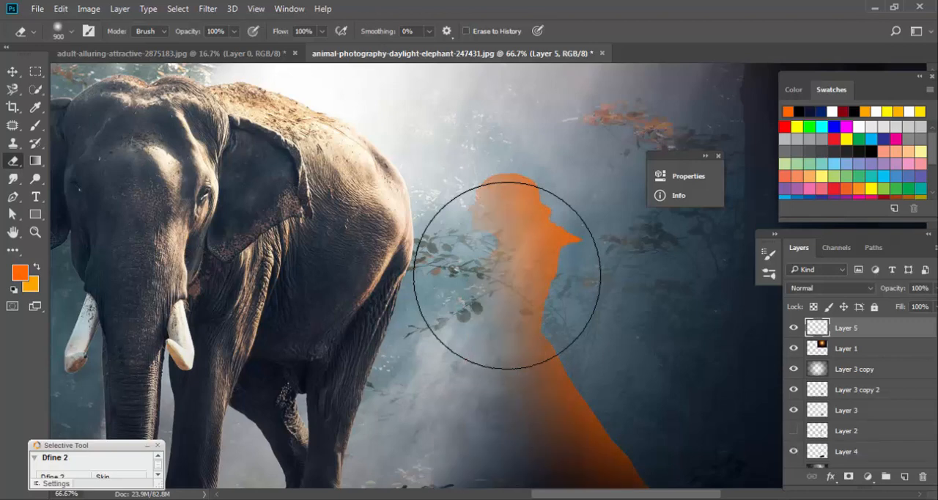
pyautogui.click(793, 430)
pyautogui.click(794, 389)
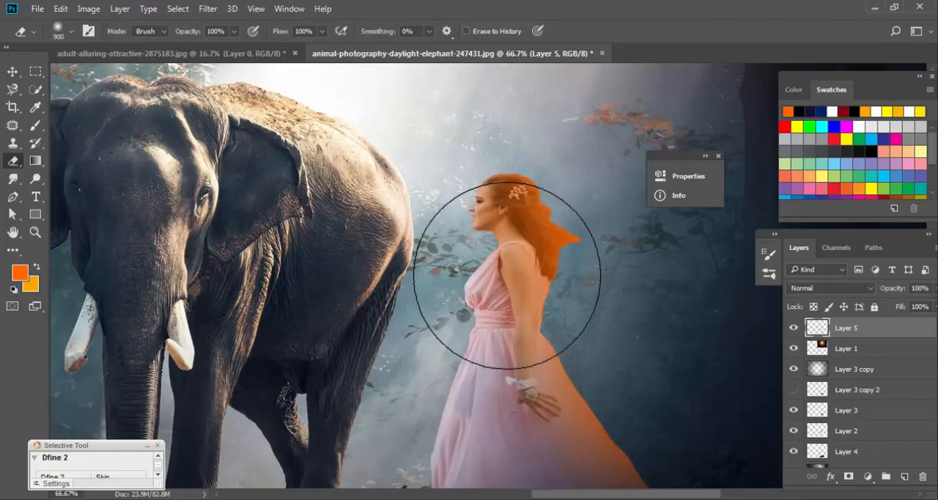
pyautogui.click(794, 389)
pyautogui.click(794, 327)
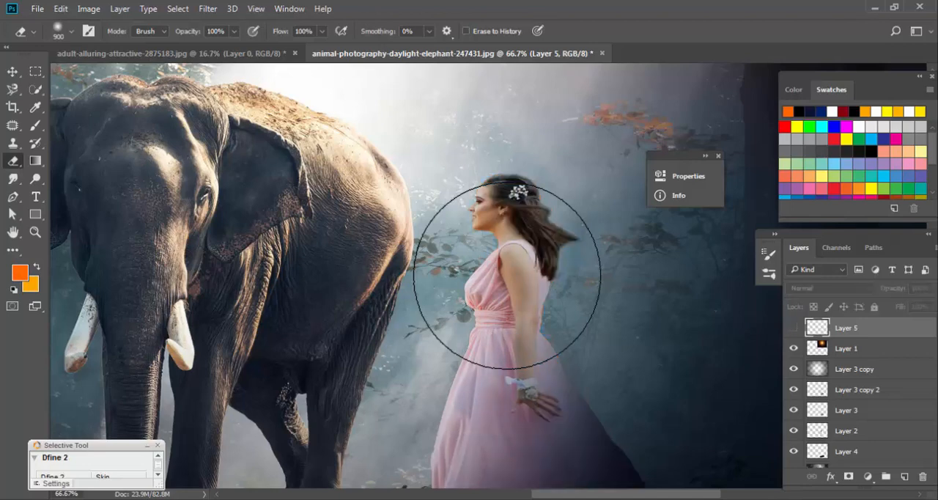
pyautogui.click(794, 389)
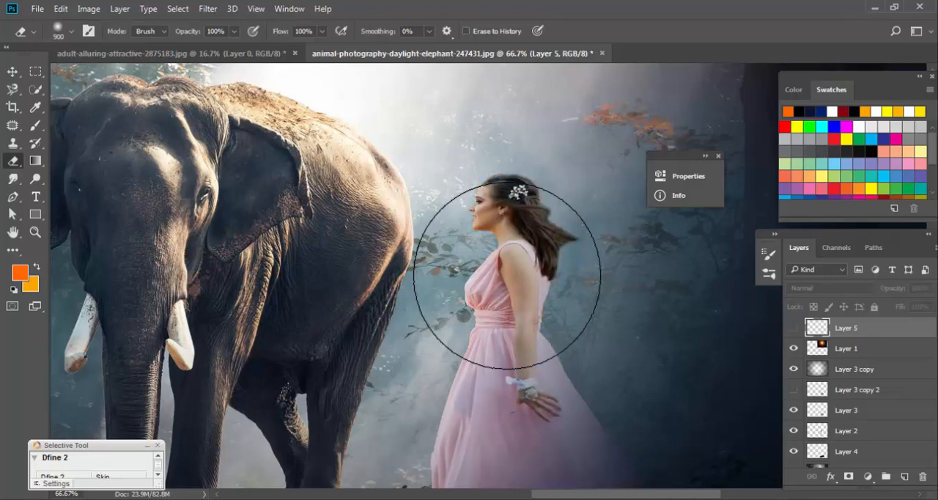
pyautogui.click(794, 409)
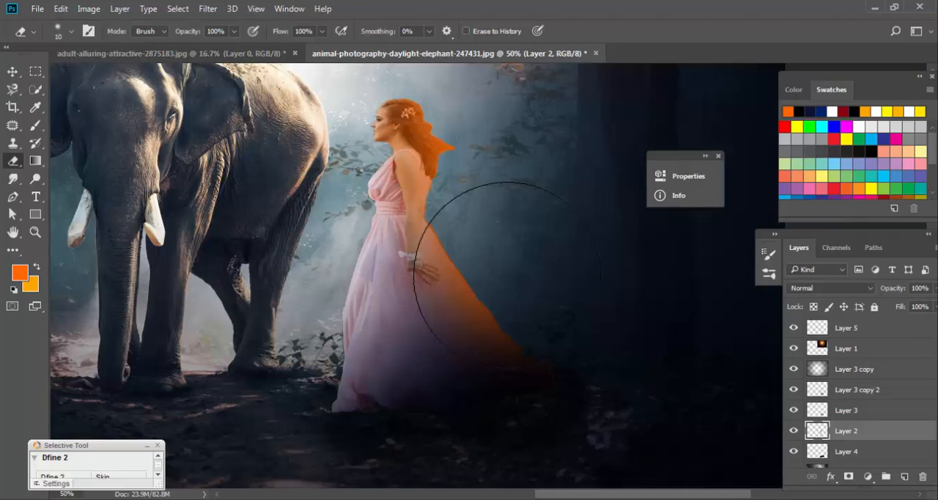
# Duplicate the vignette layer Layer 3 copy to darken the forest edges, and preview the composite with the interface panels hidden.
pyautogui.scroll(3, 507, 275)
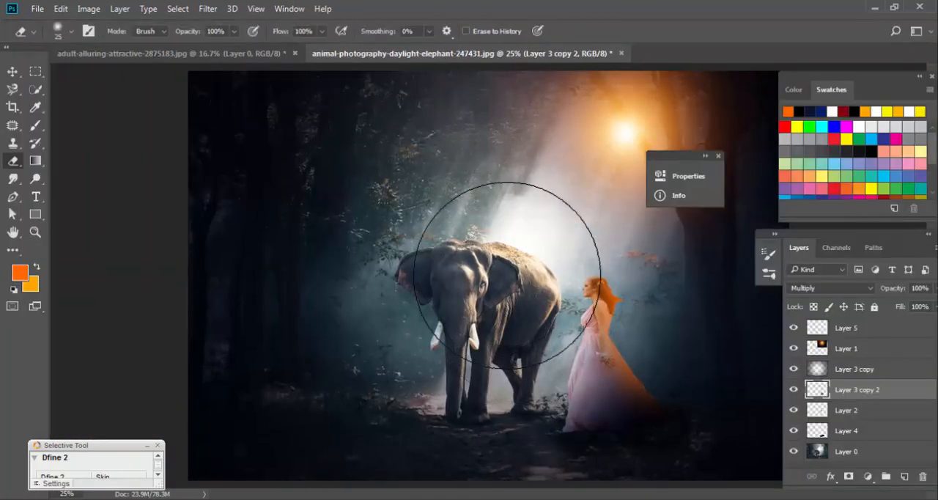
pyautogui.press('Tab')
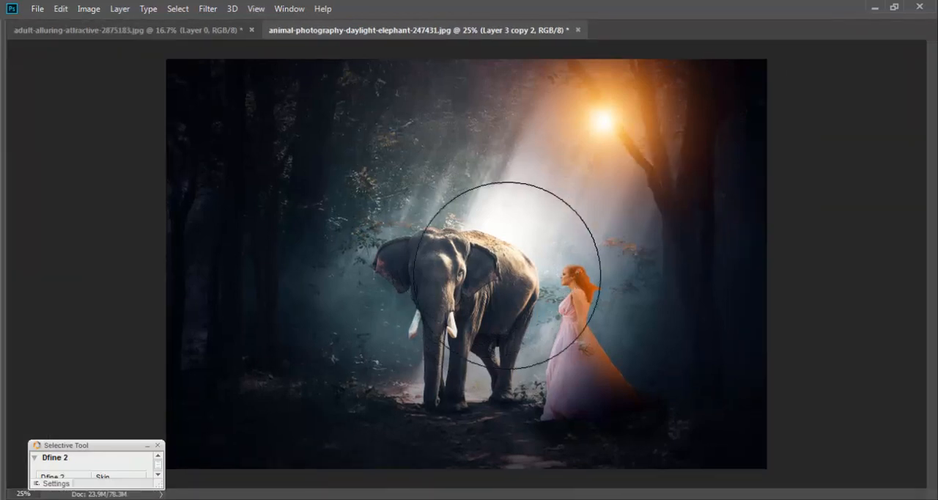
pyautogui.scroll(2, 507, 275)
pyautogui.scroll(-2, 507, 275)
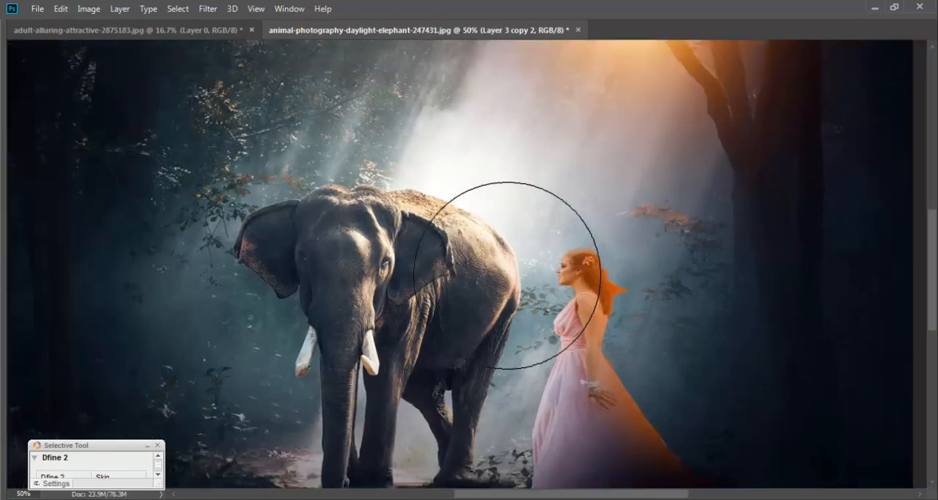
pyautogui.press('Tab')
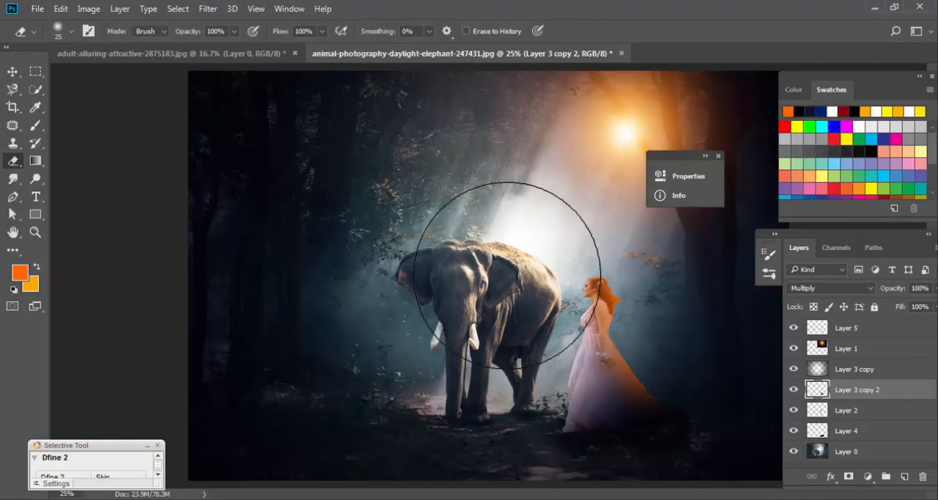
pyautogui.hotkey('alt', ']')
pyautogui.hotkey('ctrl', 'j')
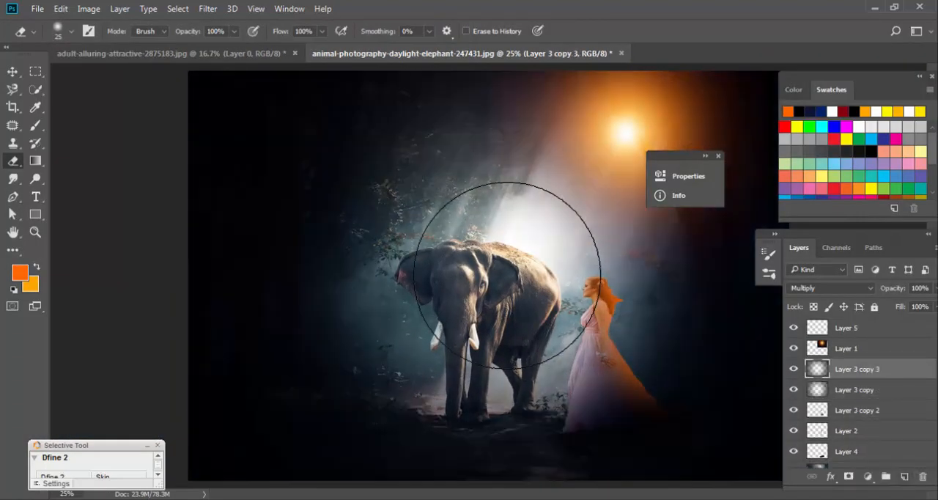
pyautogui.press('Tab')
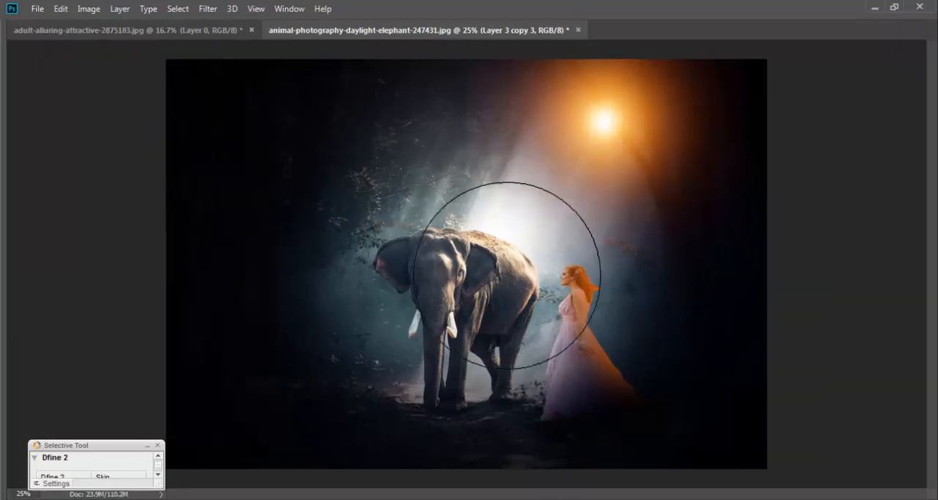
pyautogui.press('Tab')
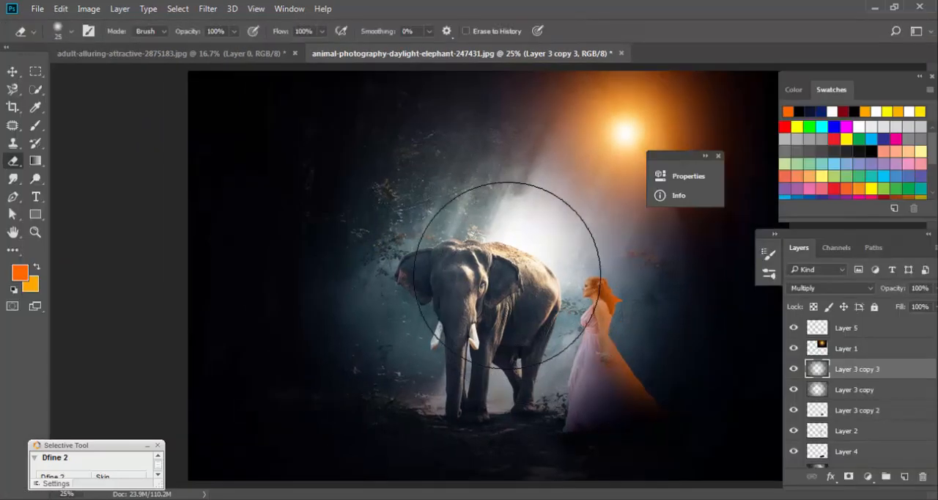
pyautogui.press('Tab')
pyautogui.press('Tab')
# Compare the woman's glow and dress shading with Layer 5 and Layer 3 copy 2 hidden.
pyautogui.hotkey('ctrl', 'alt', 'z')
pyautogui.hotkey('ctrl', 'alt', 'z')
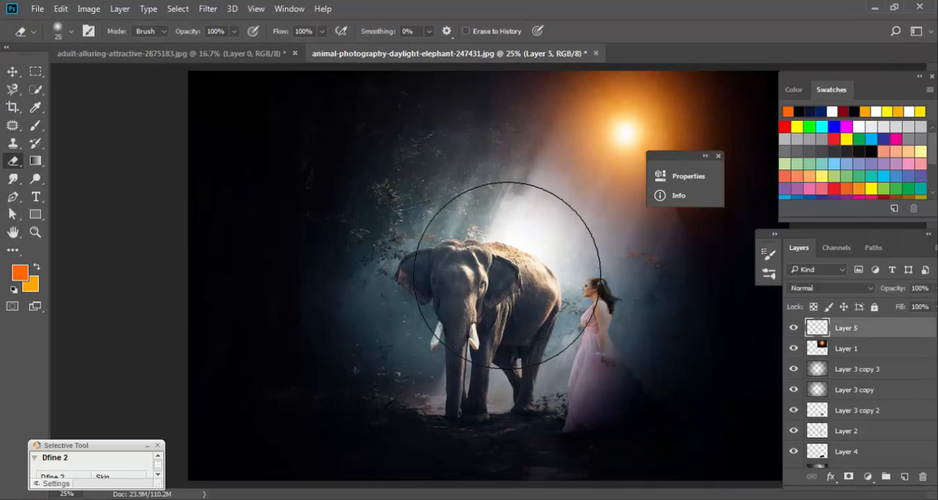
pyautogui.hotkey('ctrl', 'shift', 'z')
pyautogui.hotkey('ctrl', 'alt', 'z')
pyautogui.hotkey('ctrl', 'alt', 'z')
pyautogui.hotkey('ctrl', 'alt', 'z')
pyautogui.hotkey('ctrl', 'alt', 'z')
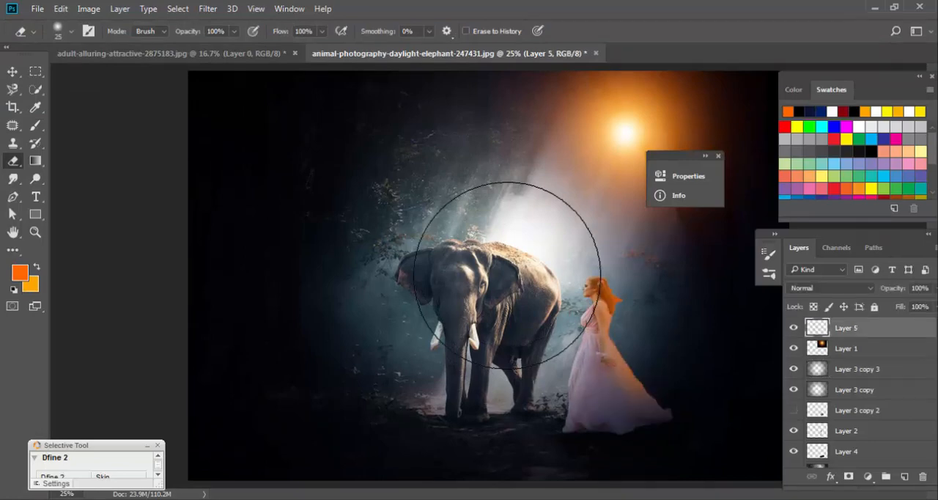
# Show Layer 3 copy 2 again and brighten the woman on Layer 2 with Curves by raising the RGB midtones.
pyautogui.hotkey('ctrl', 'shift', 'z')
pyautogui.hotkey('ctrl', 'shift', 'z')
pyautogui.hotkey('ctrl', 'shift', 'z')
pyautogui.hotkey('ctrl', 'shift', 'z')
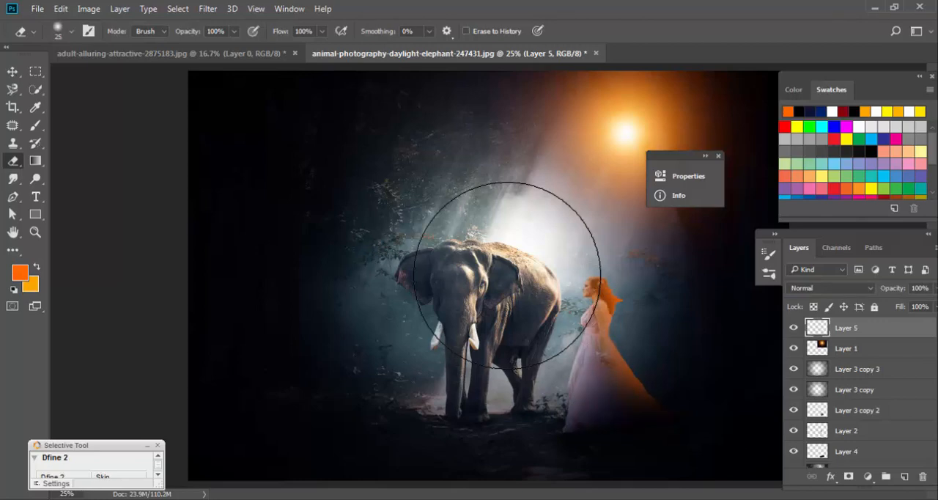
pyautogui.hotkey('ctrl', 'shift', 'z')
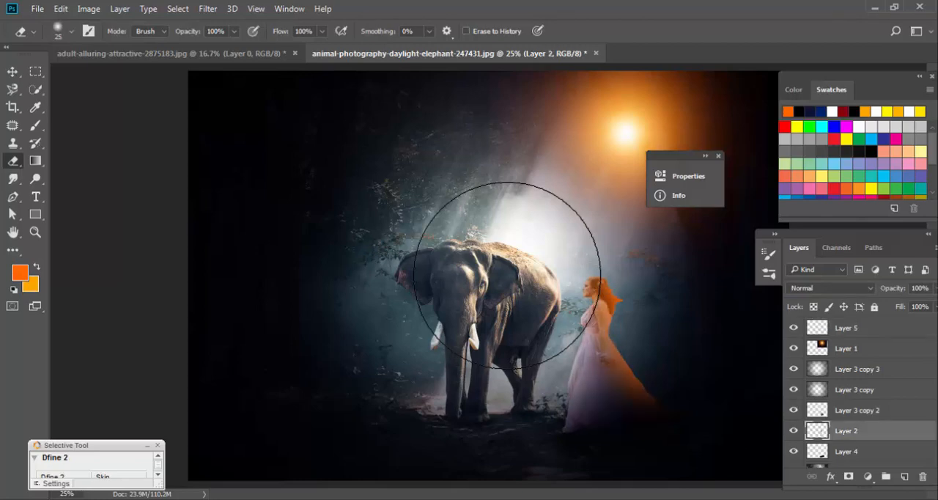
pyautogui.click(89, 9)
pyautogui.moveTo(109, 44)
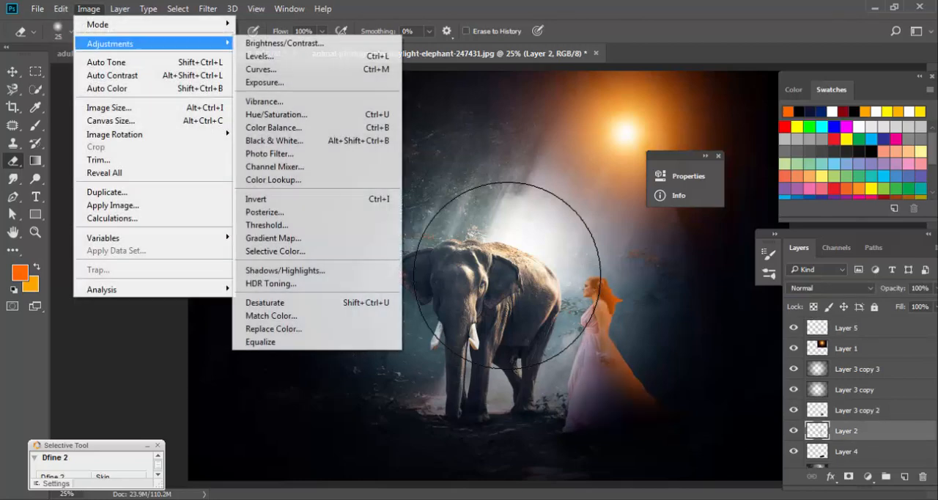
pyautogui.click(261, 69)
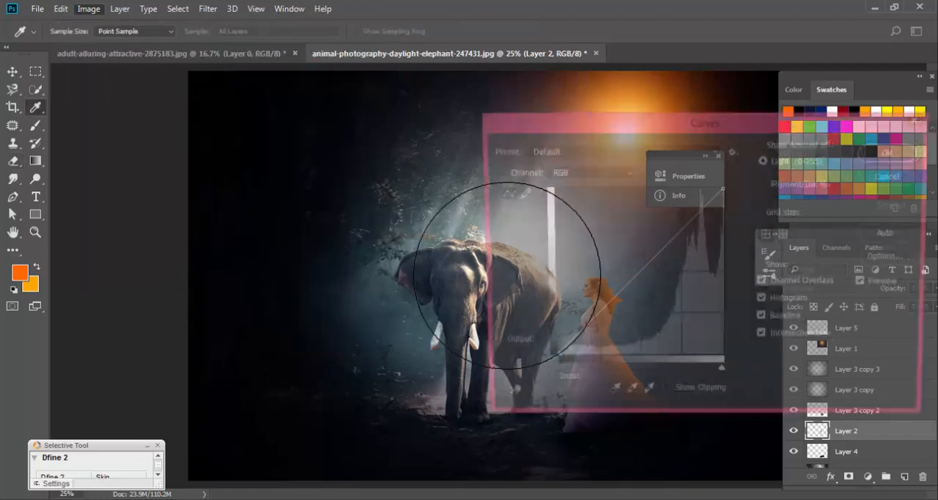
pyautogui.moveTo(659, 121); pyautogui.dragTo(854, 113)
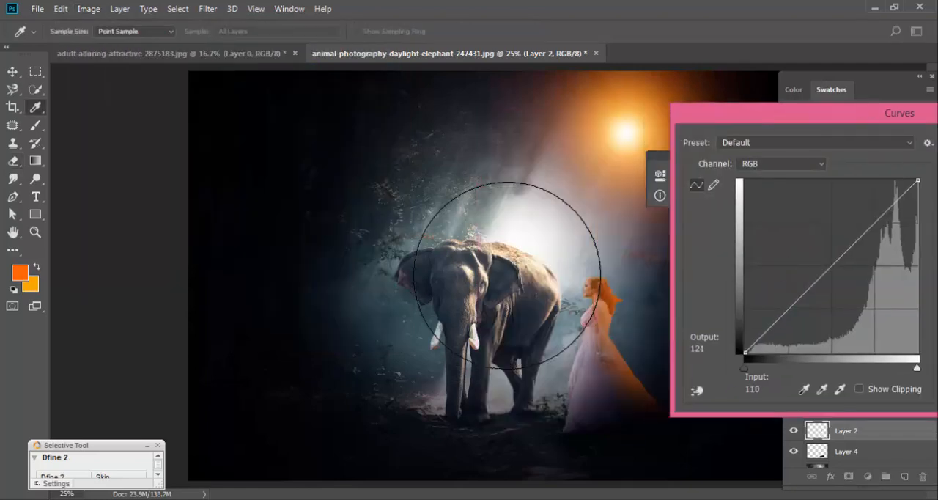
pyautogui.moveTo(814, 282); pyautogui.dragTo(820, 261)
pyautogui.moveTo(820, 113); pyautogui.dragTo(491, 156)
pyautogui.click(756, 188)
# Show Layer 3 copy 2, and compare the woman up close with Layer 2 and Layer 5 hidden and shown.
pyautogui.hotkey('ctrl', '+')
pyautogui.hotkey('ctrl', '+')
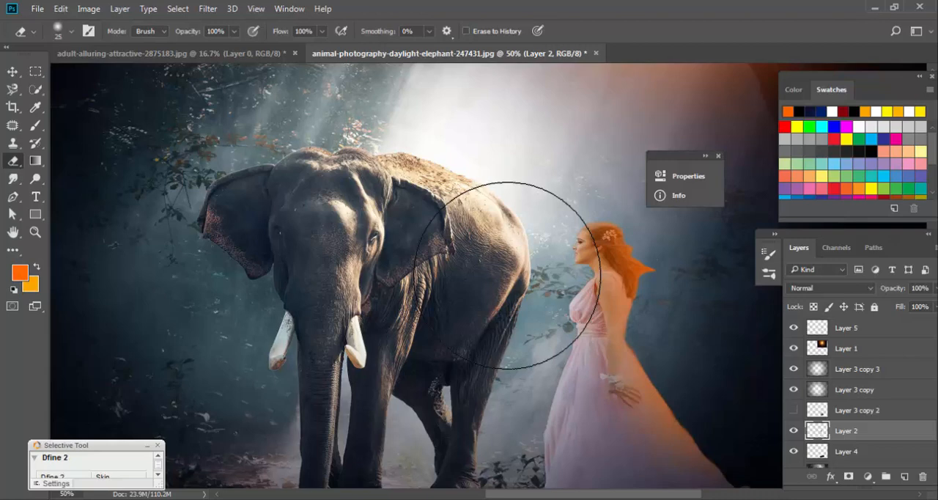
pyautogui.click(793, 410)
pyautogui.click(793, 430)
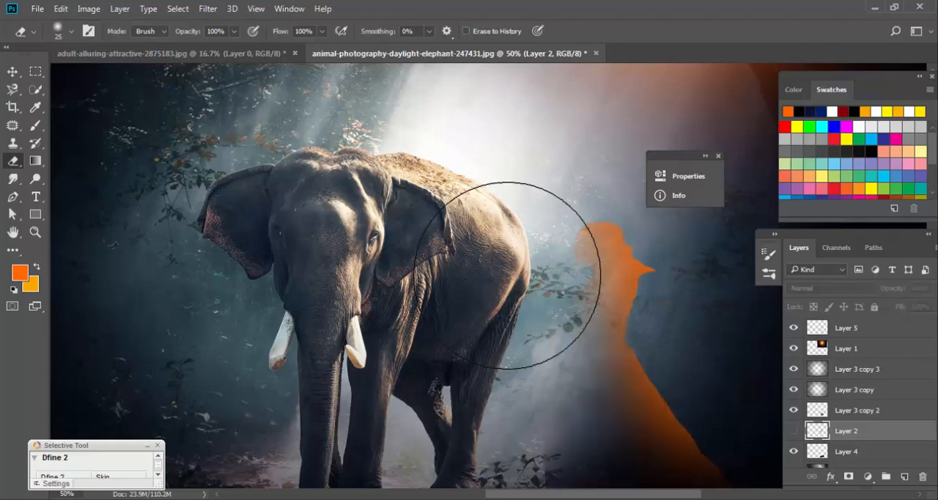
pyautogui.click(794, 430)
pyautogui.click(794, 327)
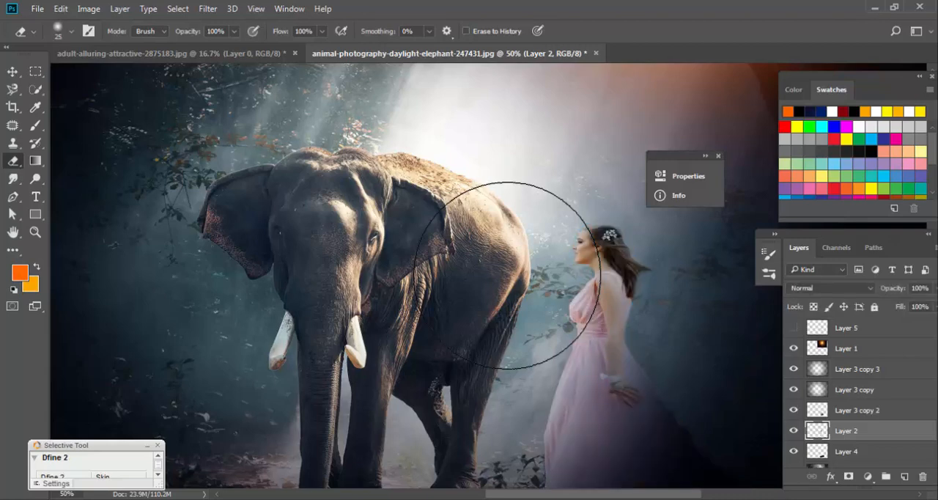
pyautogui.click(794, 327)
pyautogui.click(793, 328)
pyautogui.click(794, 327)
# Lower the opacity of Layer 5, the woman's orange glow, to 64%.
pyautogui.click(850, 328)
pyautogui.click(936, 288)
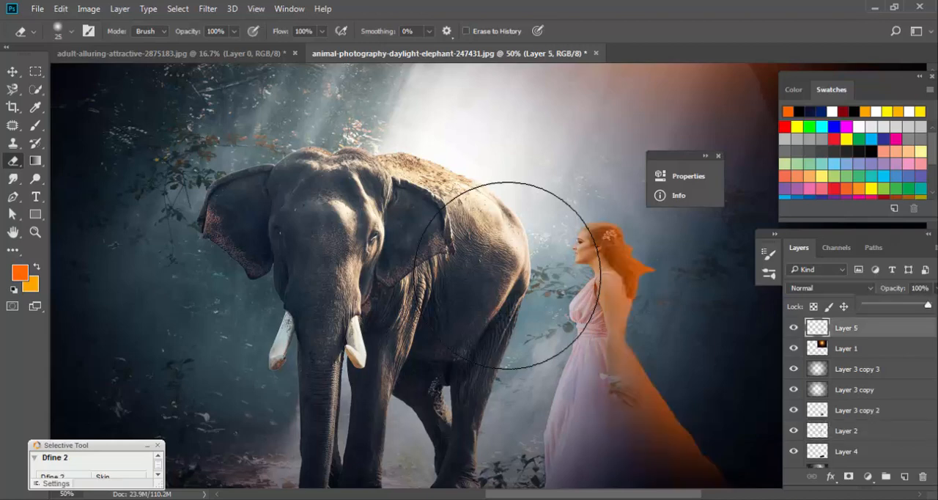
pyautogui.moveTo(928, 305); pyautogui.dragTo(905, 304)
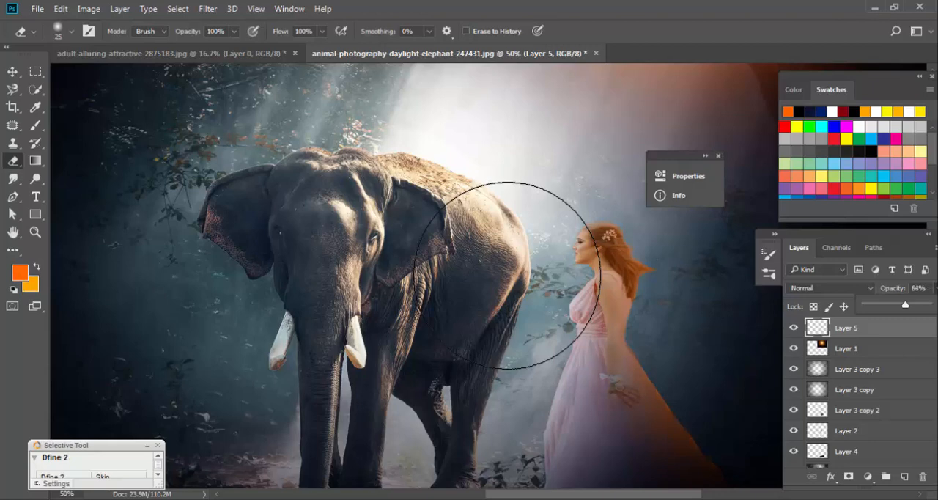
# Review the whole composite with the interface panels hidden and shown repeatedly.
pyautogui.scroll(-2, 507, 275)
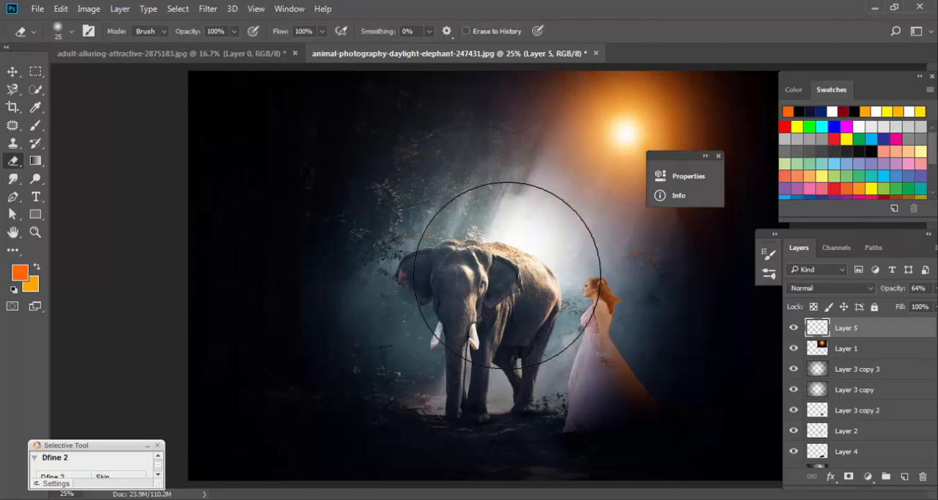
pyautogui.press('Tab')
pyautogui.press('Tab')
pyautogui.press('Tab')
pyautogui.press('Tab')
pyautogui.press('Tab')
pyautogui.press('Tab')
pyautogui.press('Tab')
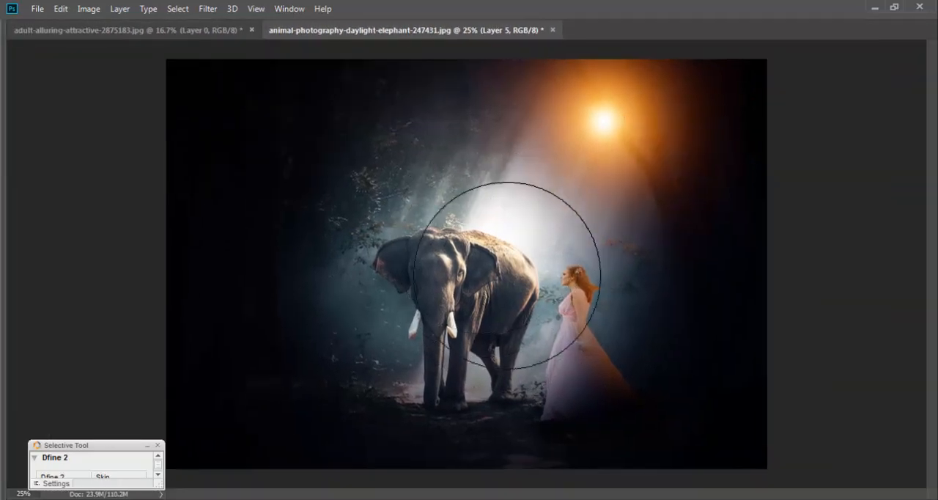
pyautogui.press('Tab')
pyautogui.press('Tab')
pyautogui.press('Tab')
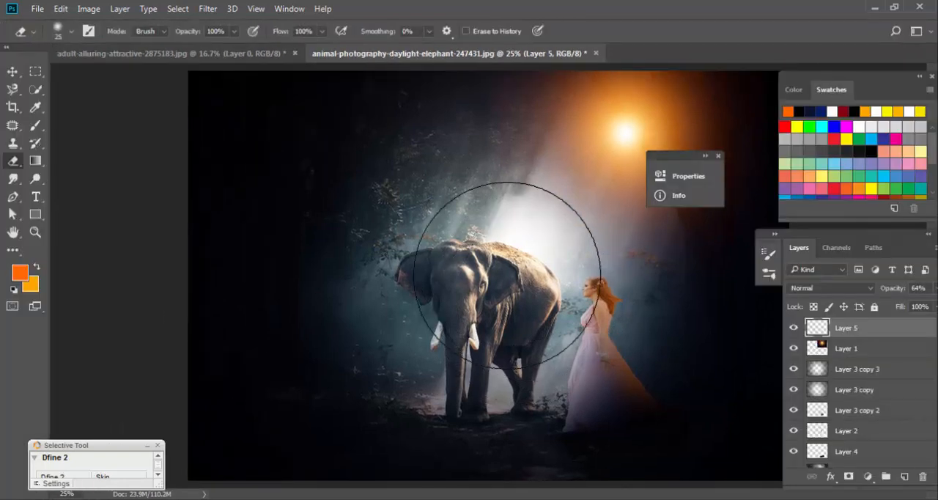
# On Layer 0, use Quick Selection to select the elephant's back, hindquarters, near ear and part of its head.
pyautogui.hotkey('alt', ',')
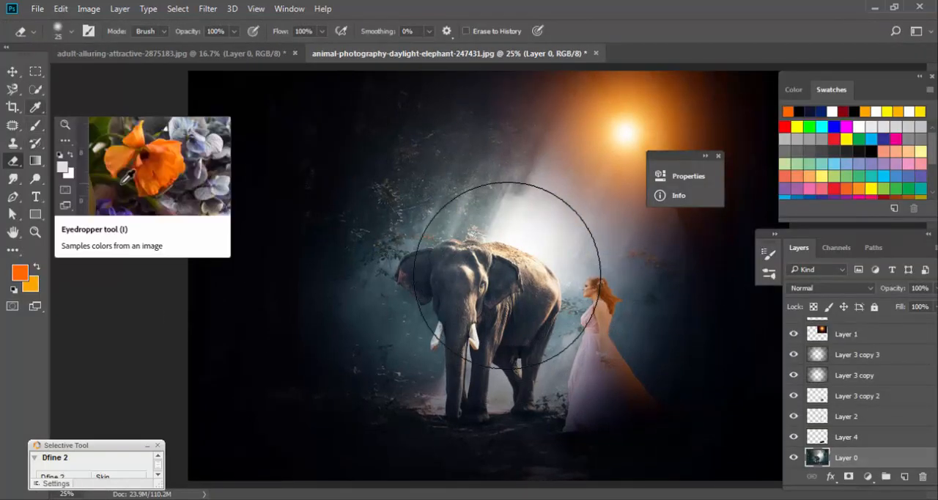
pyautogui.click(35, 89)
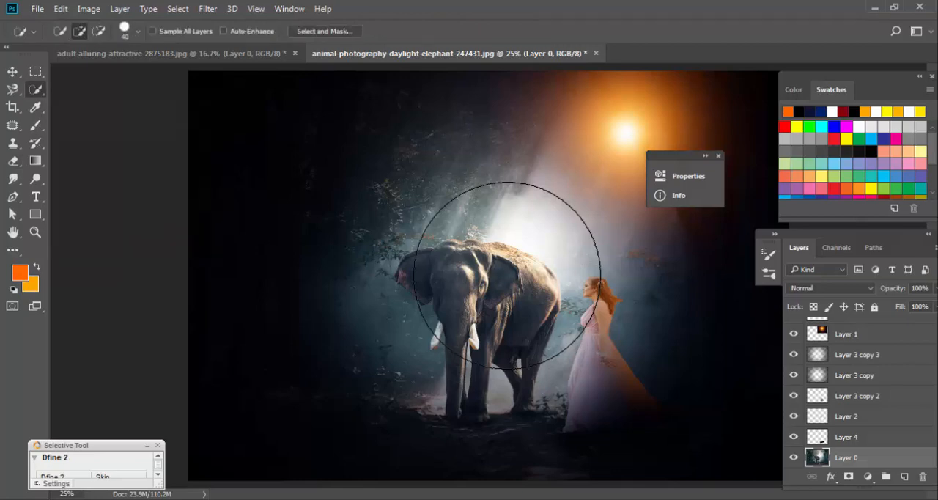
pyautogui.click(478, 278)
pyautogui.scroll(3, 507, 274)
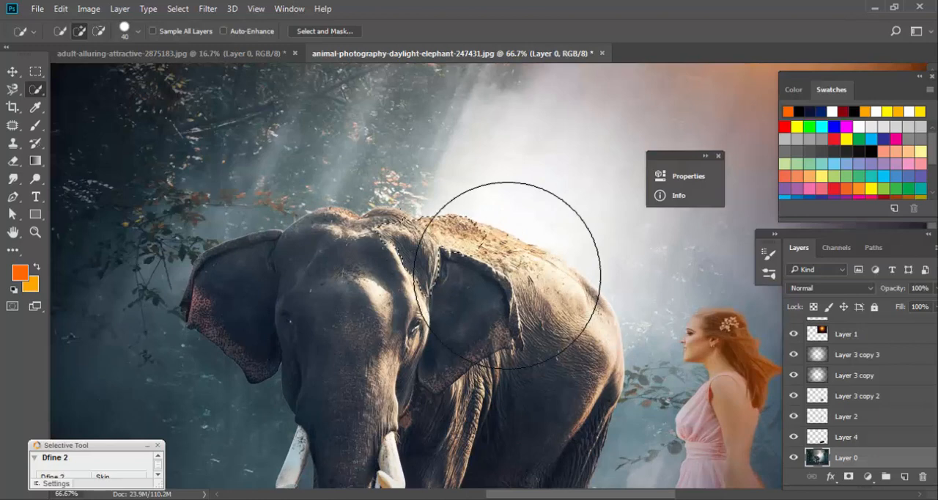
pyautogui.click(507, 275)
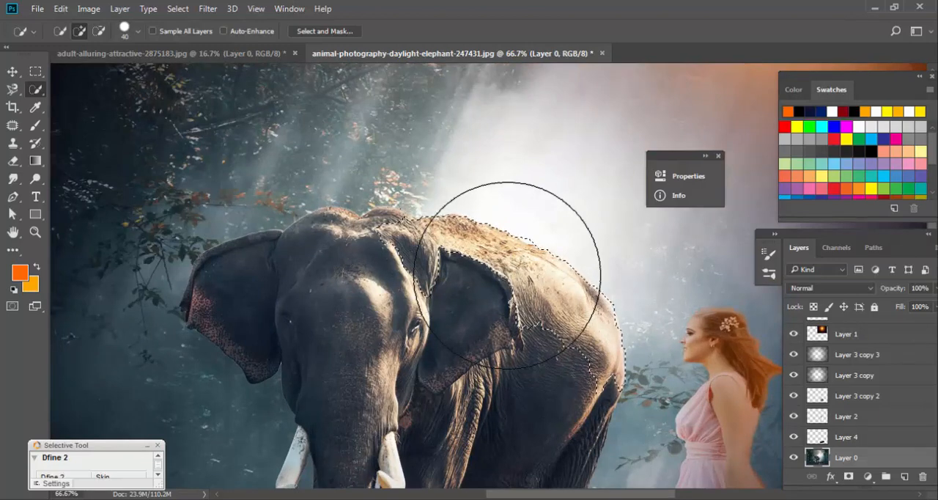
pyautogui.click(507, 275)
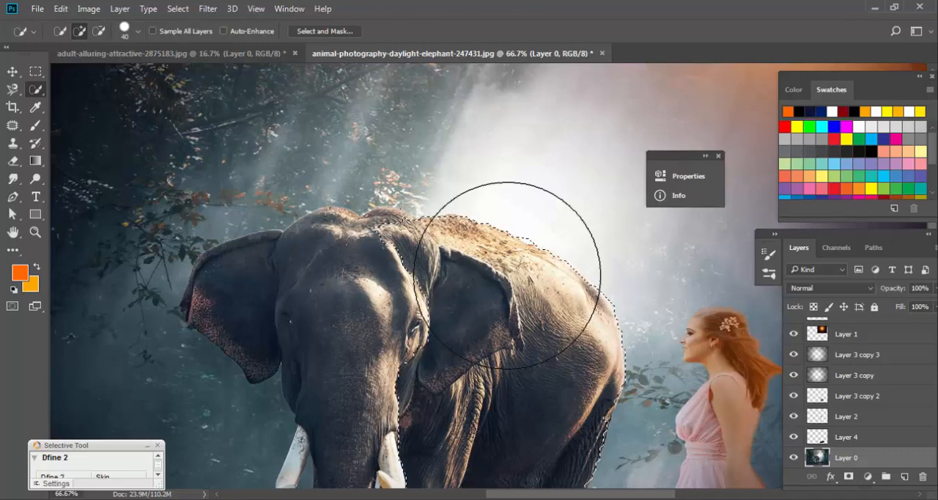
pyautogui.click(507, 275)
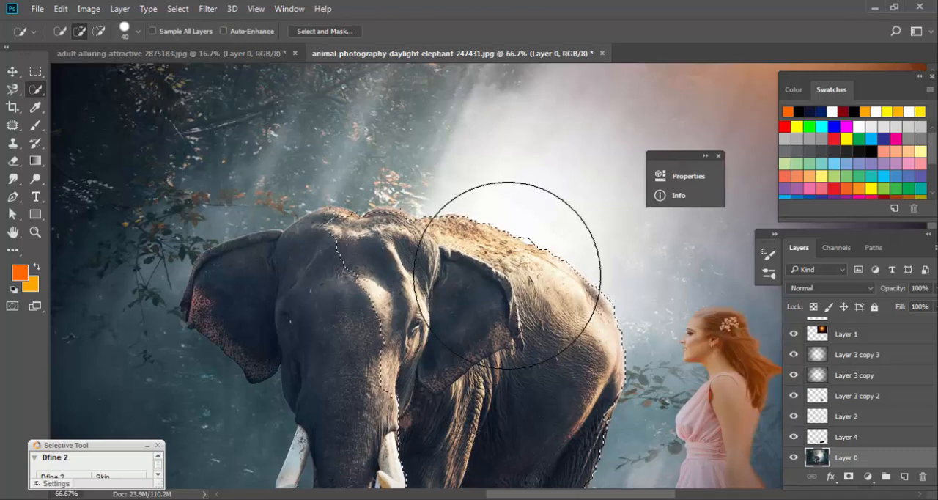
pyautogui.click(507, 275)
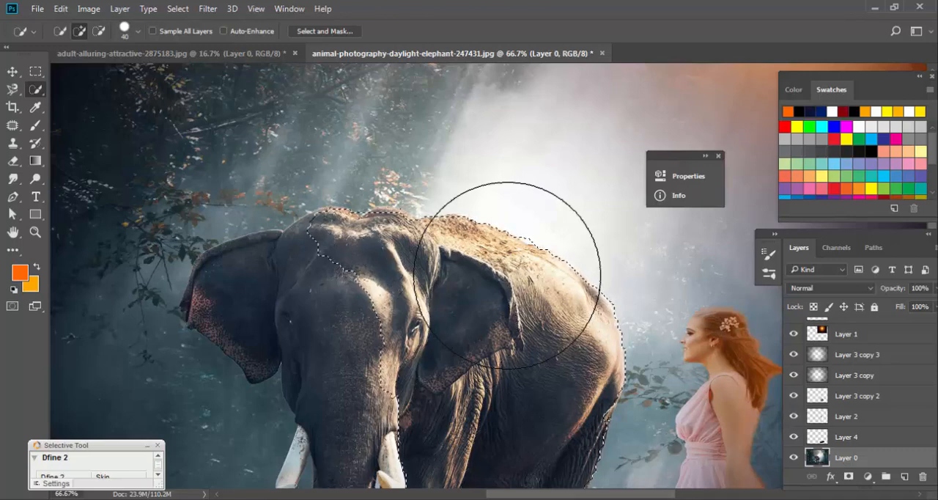
# Extend the selection over the rest of the elephant's head, far ear, trunk and front legs.
pyautogui.scroll(-5, 507, 275)
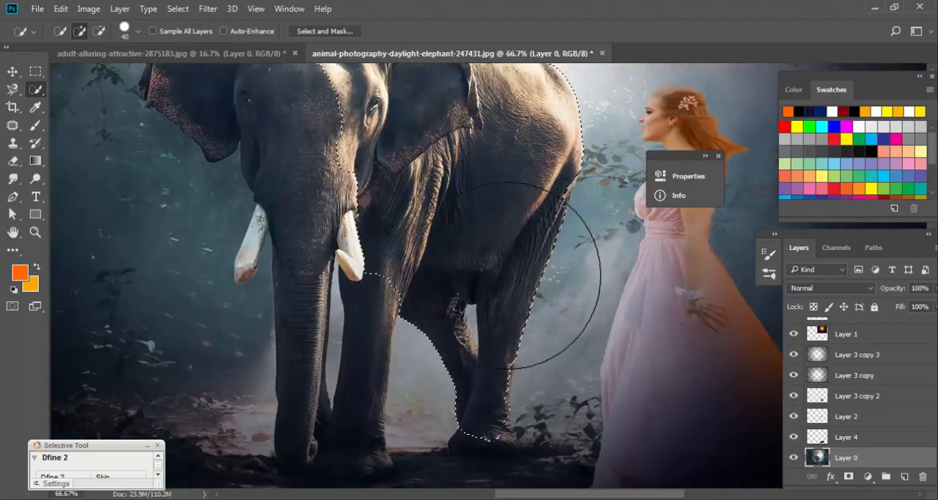
pyautogui.moveTo(302, 117)
pyautogui.mouseDown()
pyautogui.moveTo(298, 389)
pyautogui.moveTo(367, 432)
pyautogui.mouseUp()
pyautogui.moveTo(507, 275)
pyautogui.mouseDown()
pyautogui.moveTo(502, 453)
pyautogui.moveTo(512, 290)
pyautogui.mouseUp()
pyautogui.scroll(-1, 507, 274)
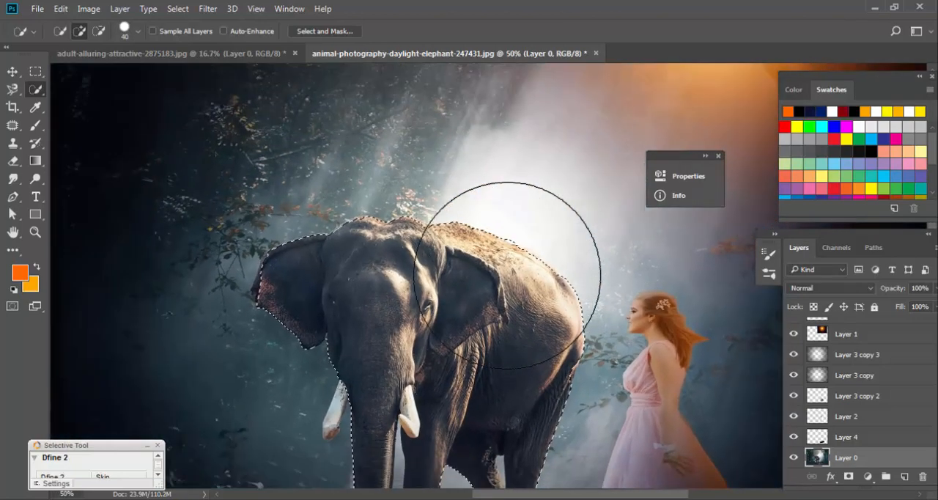
pyautogui.click(904, 477)
pyautogui.scroll(1, 507, 275)
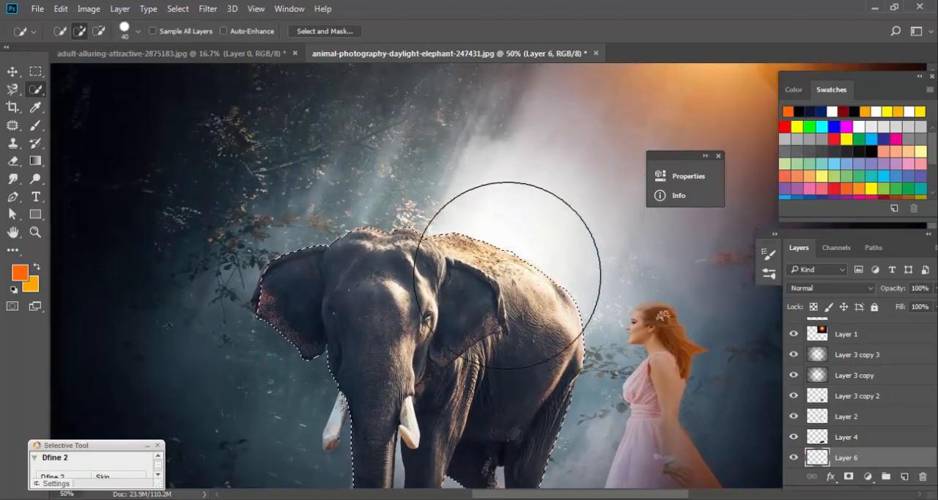
pyautogui.scroll(-1, 507, 275)
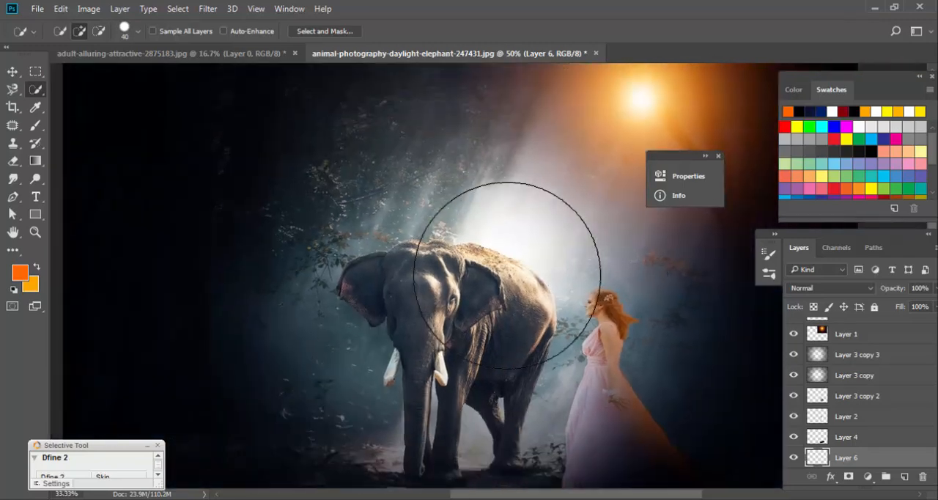
pyautogui.scroll(-1, 507, 275)
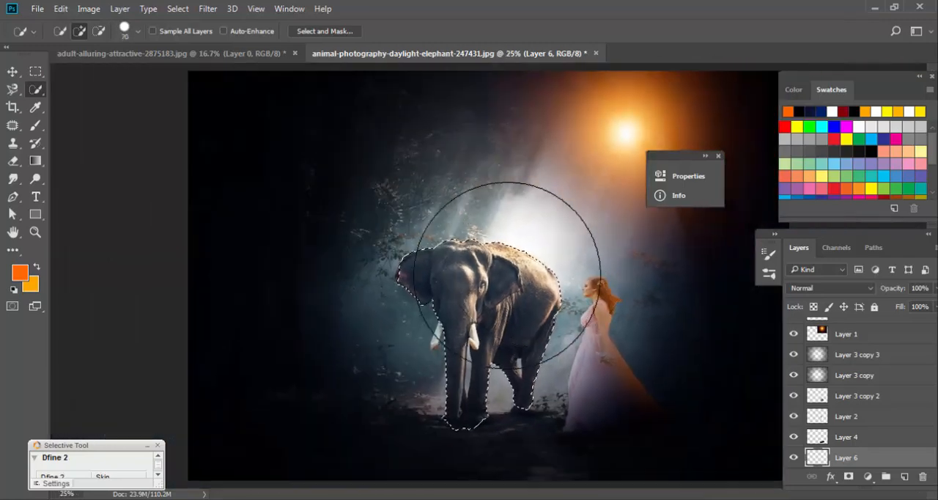
pyautogui.press(']')
pyautogui.press(']')
pyautogui.press(']')
pyautogui.press(']')
pyautogui.press(']')
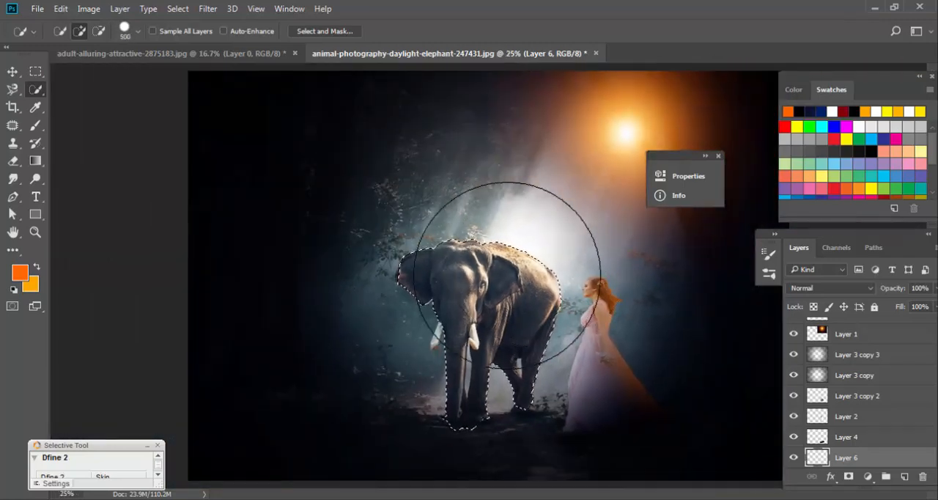
pyautogui.hotkey('ctrl', 'd')
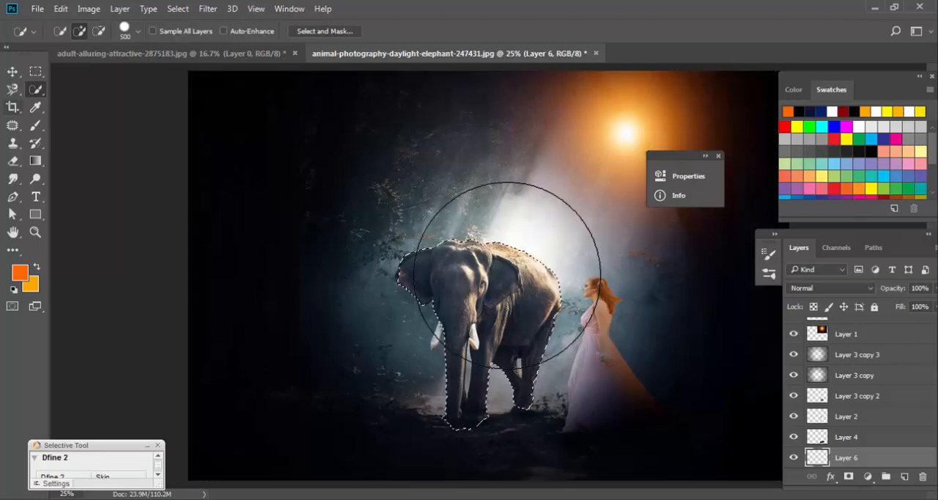
# Add a new layer above Layer 3 copy 3 and paint orange over the selected elephant's head and back with a soft 1200 px brush.
pyautogui.press('b')
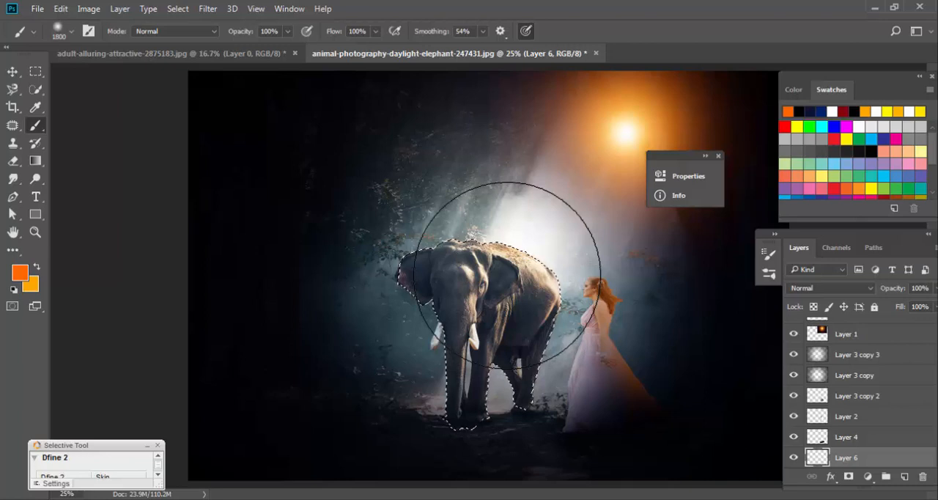
pyautogui.press(']')
pyautogui.press(']')
pyautogui.press(']')
pyautogui.press(']')
pyautogui.press(']')
pyautogui.press(']')
pyautogui.press(']')
pyautogui.press(']')
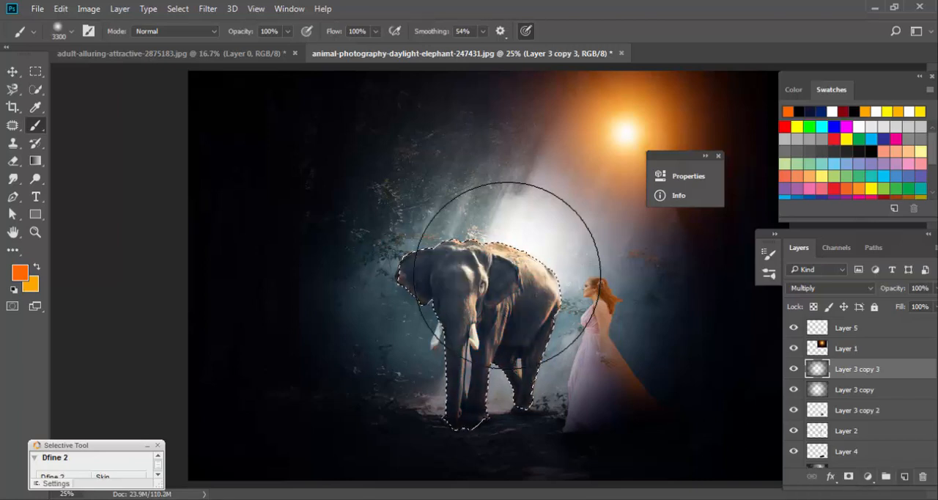
pyautogui.click(904, 476)
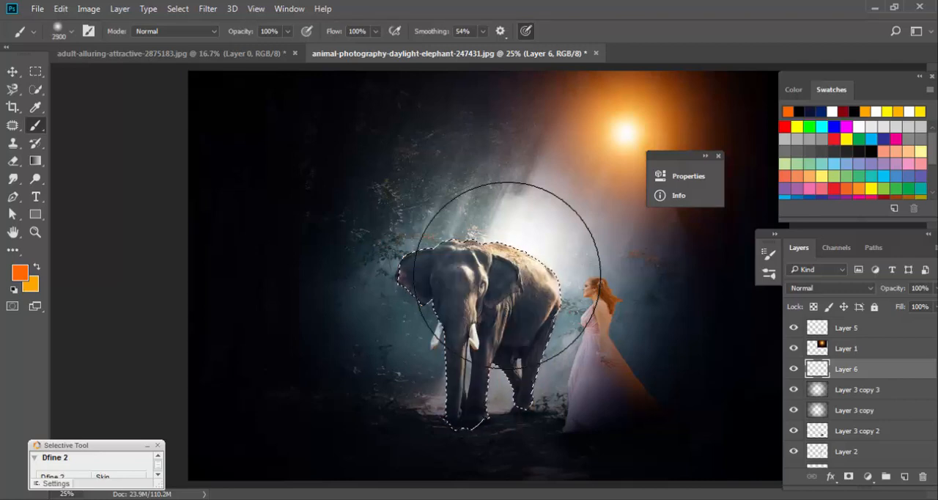
pyautogui.press('[')
pyautogui.press('[')
pyautogui.press('[')
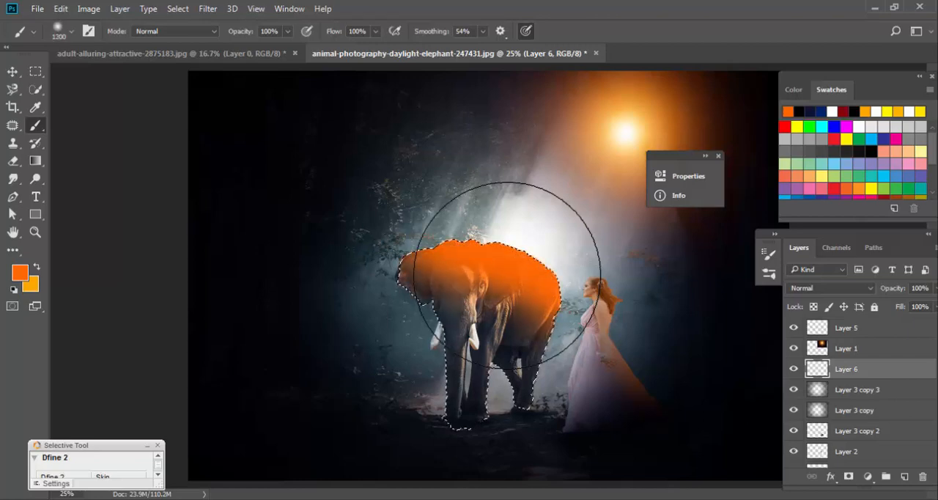
pyautogui.click(507, 274)
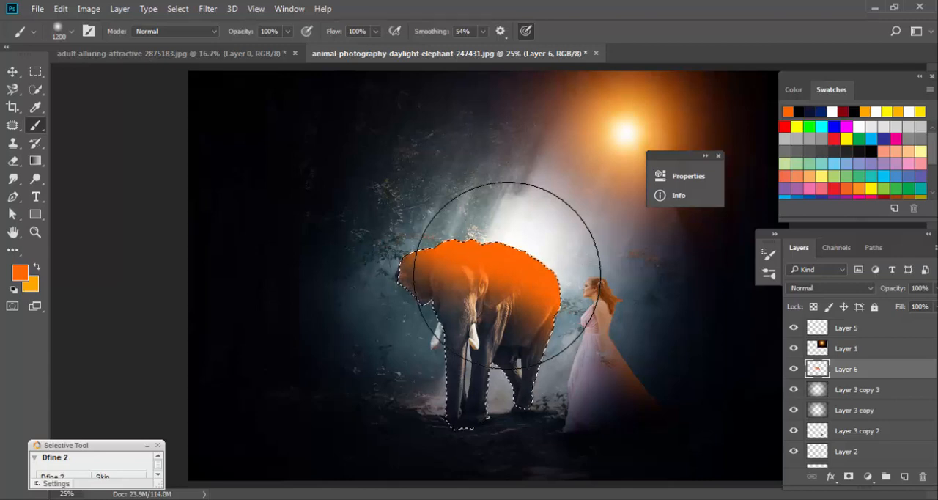
# Set the blend mode of the elephant's orange paint layer to Multiply.
pyautogui.click(830, 288)
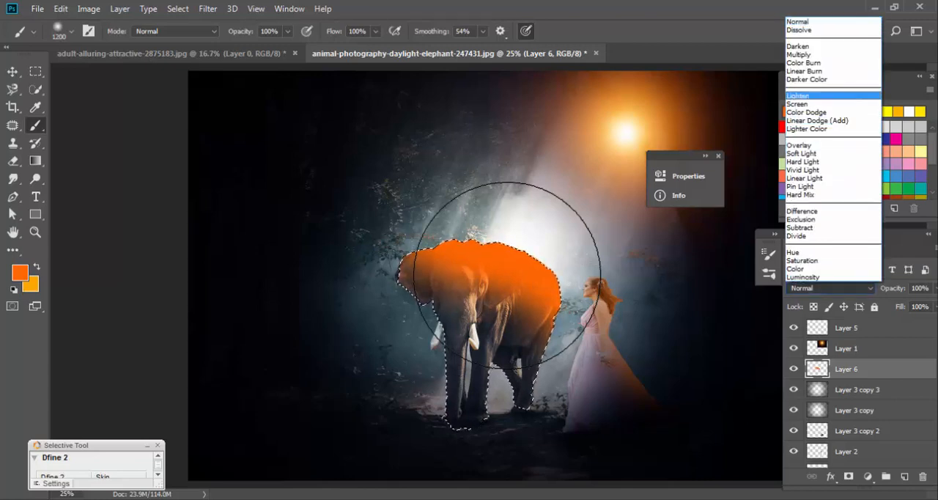
pyautogui.click(813, 53)
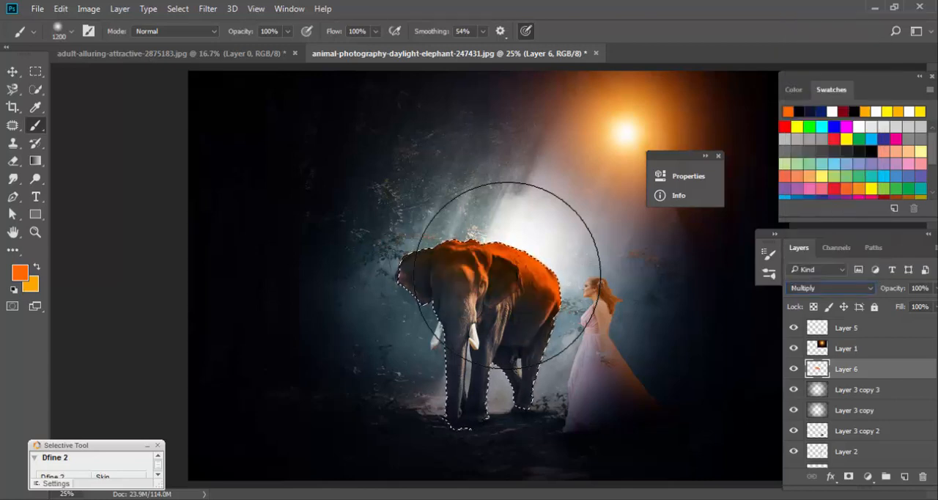
pyautogui.hotkey('ctrl', 'd')
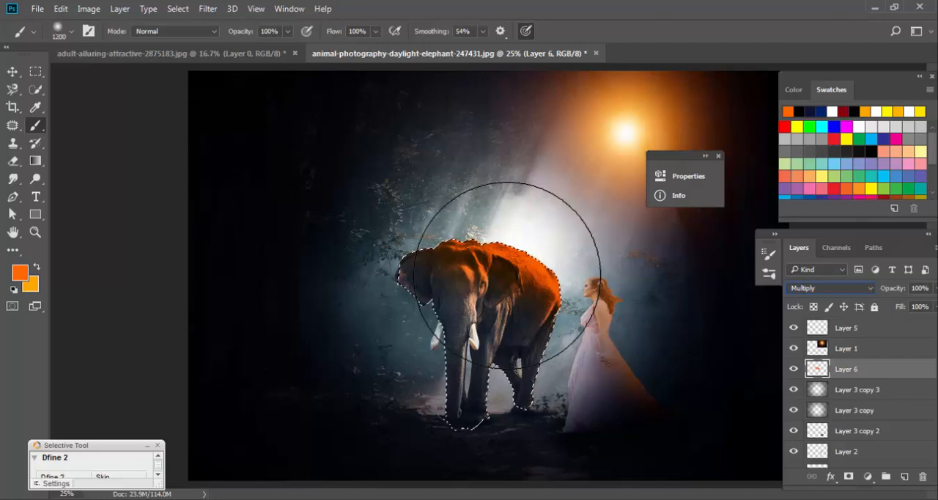
# Undo the Multiply blend and orange strokes on Layer 6, and repaint orange over the elephant's head and back with the 1200 px brush.
pyautogui.hotkey('ctrl', 'z')
pyautogui.hotkey('ctrl', 'z')
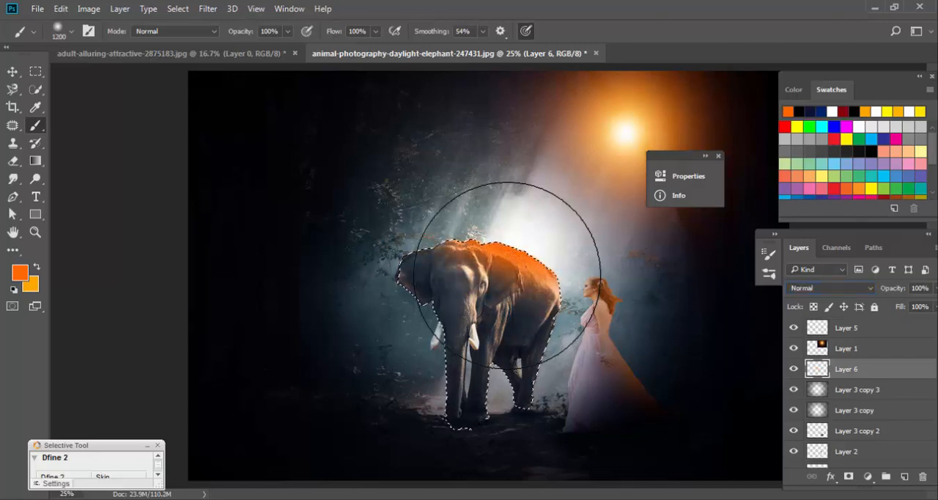
pyautogui.click(507, 275)
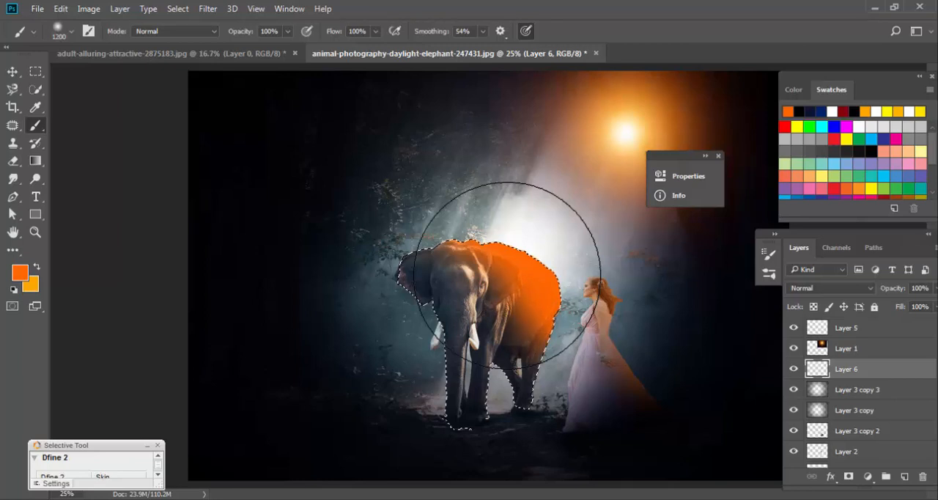
pyautogui.hotkey('ctrl', 'z')
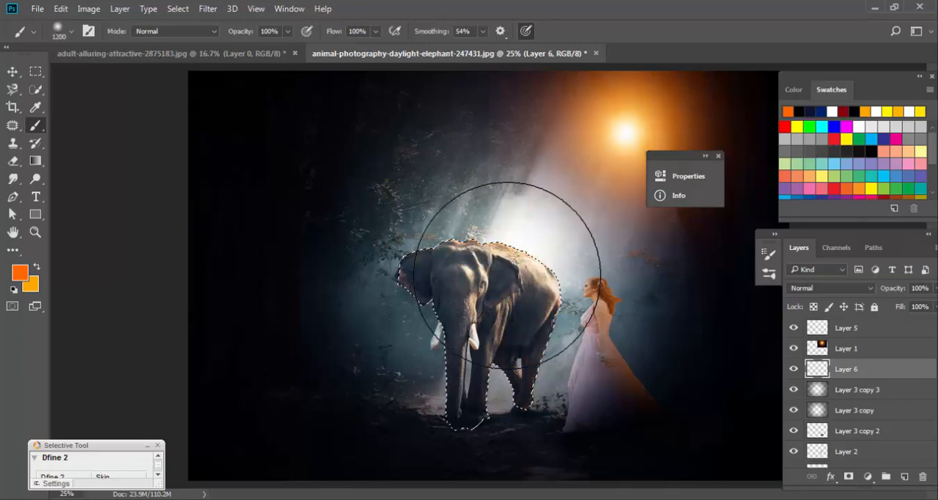
pyautogui.click(507, 275)
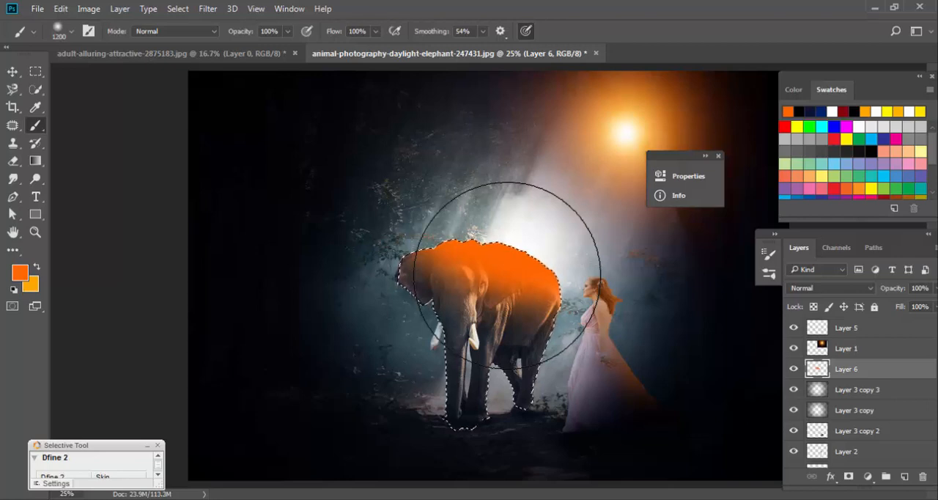
# Clear the selection around the elephant and toggle Layer 6 off and on to compare the orange paint.
pyautogui.press('p')
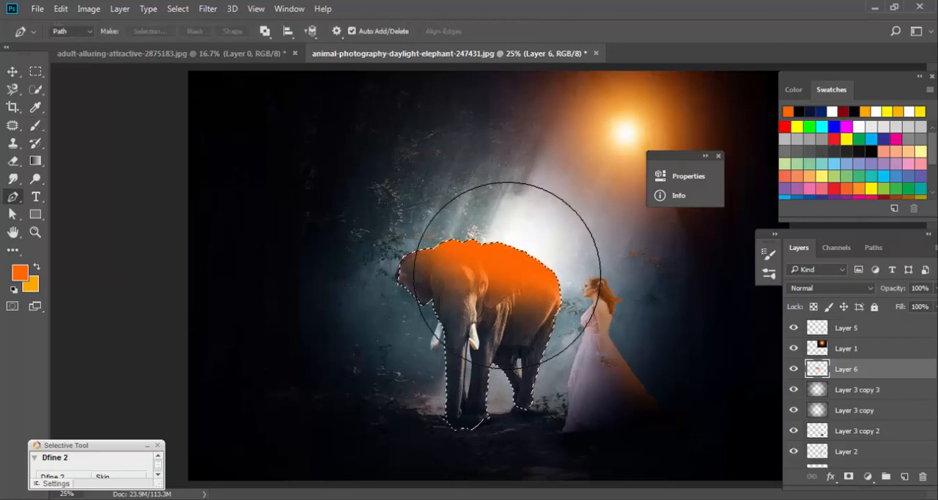
pyautogui.press('v')
pyautogui.hotkey('ctrl', 'shift', 's')
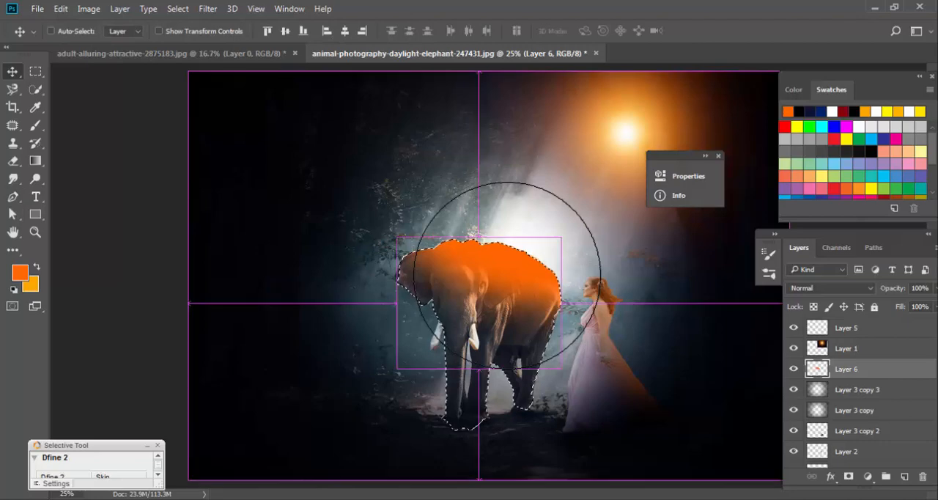
pyautogui.click(421, 397)
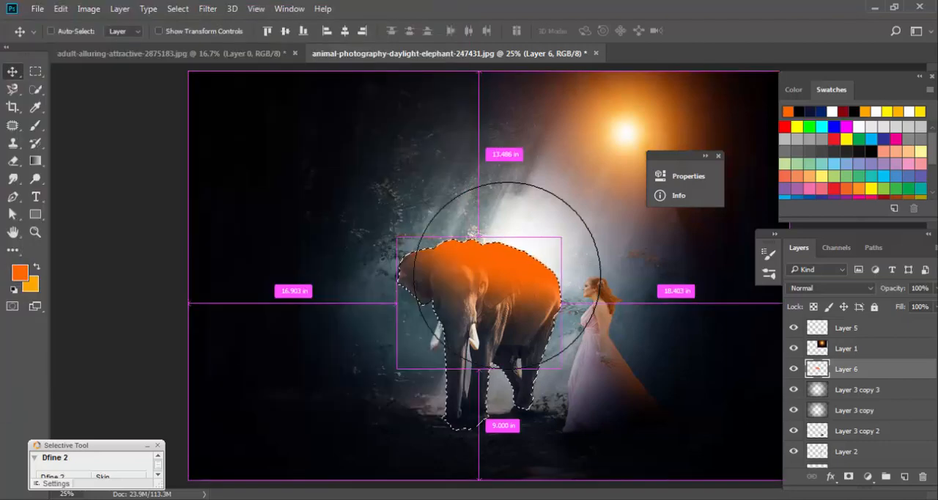
pyautogui.hotkey('ctrl', 'd')
pyautogui.click(793, 368)
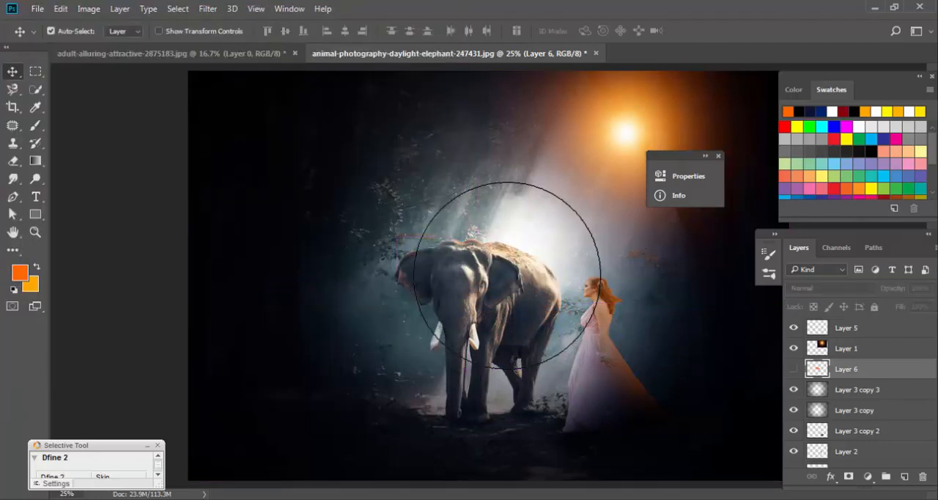
pyautogui.click(794, 368)
# Set the elephant's orange paint layer to Multiply blend mode at 49% opacity.
pyautogui.click(831, 288)
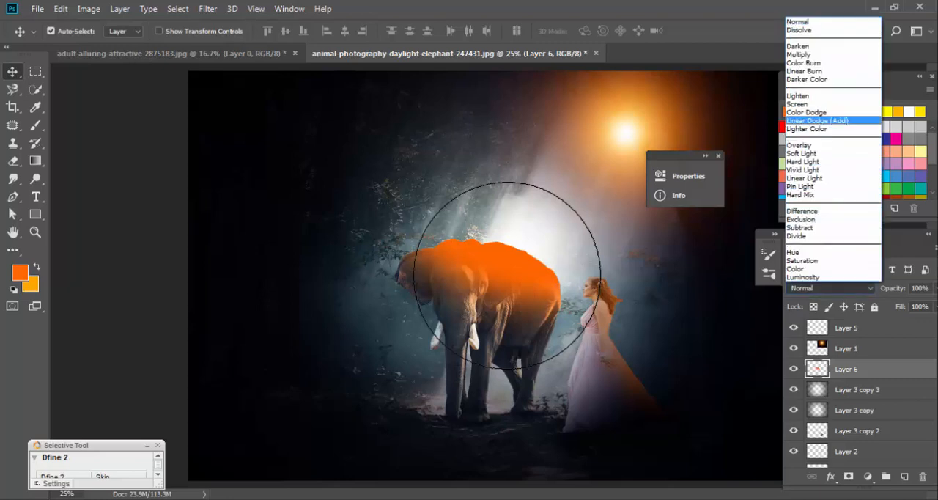
pyautogui.click(799, 55)
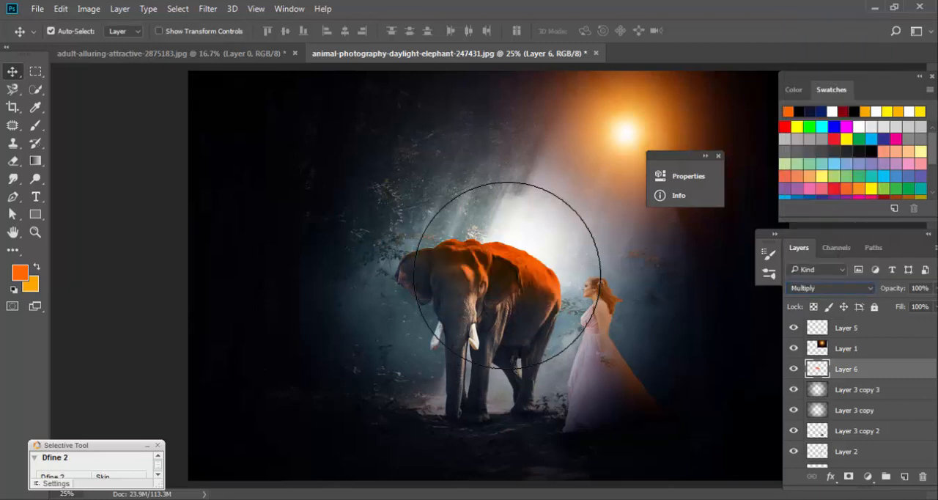
pyautogui.click(935, 288)
pyautogui.moveTo(929, 304); pyautogui.dragTo(894, 305)
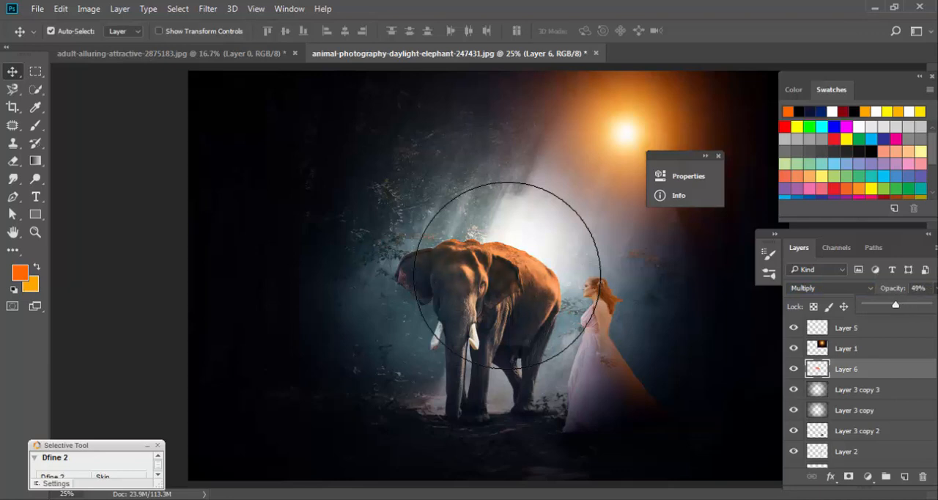
pyautogui.hotkey('ctrl', 'u')
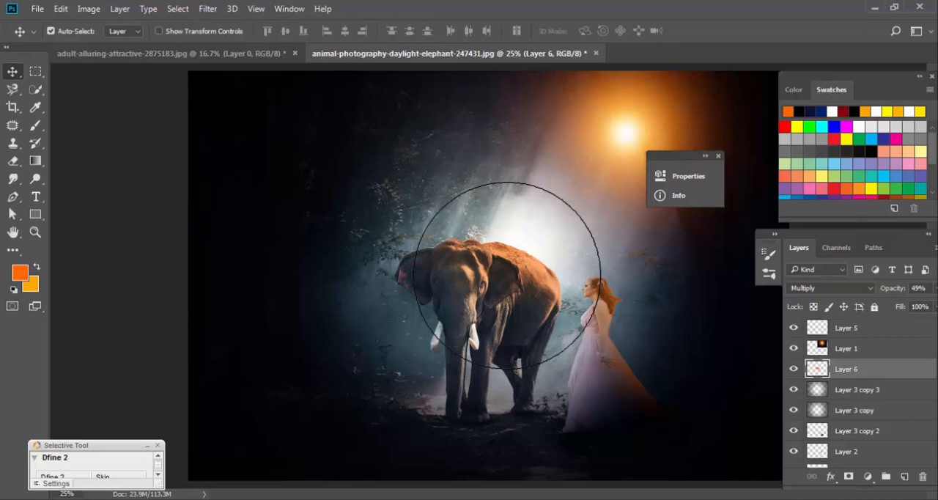
pyautogui.press('Tab')
pyautogui.press('Tab')
# Apply the Camera Raw Filter to Layer 0 with temperature +38 and tint +60.
pyautogui.scroll(-2, 854, 410)
pyautogui.click(854, 457)
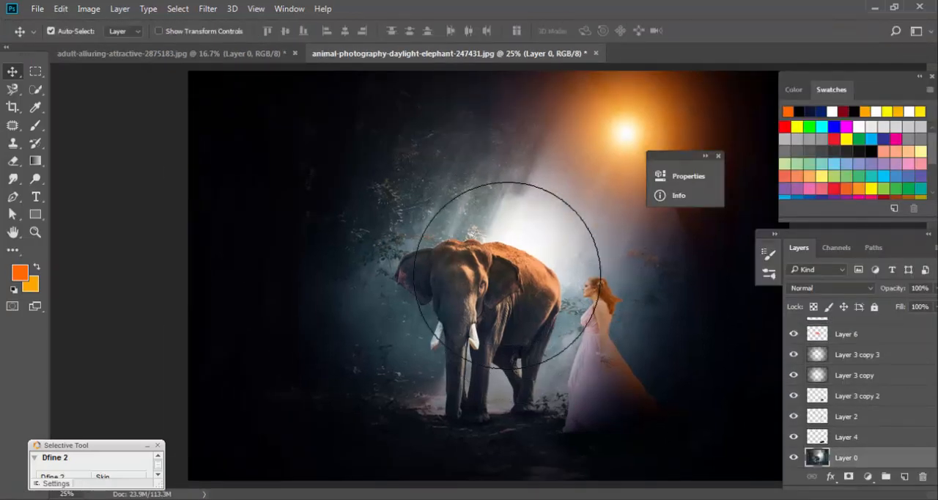
pyautogui.click(208, 9)
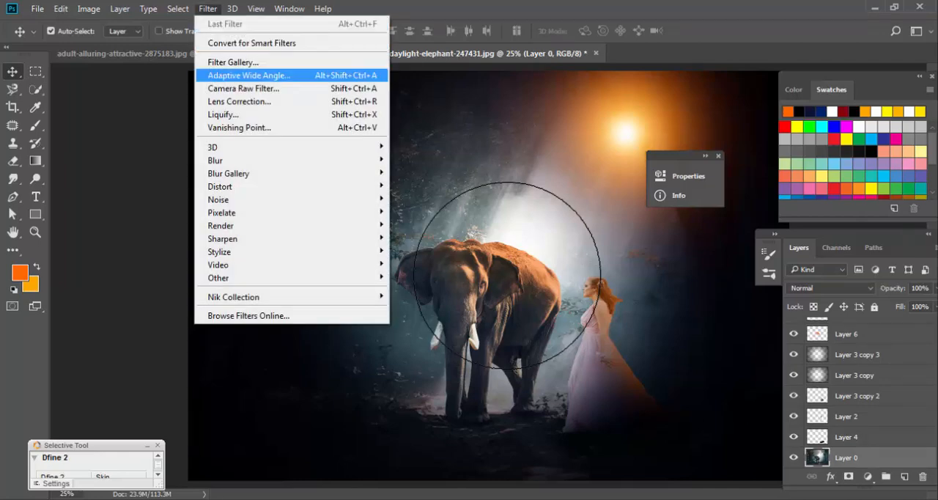
pyautogui.click(244, 88)
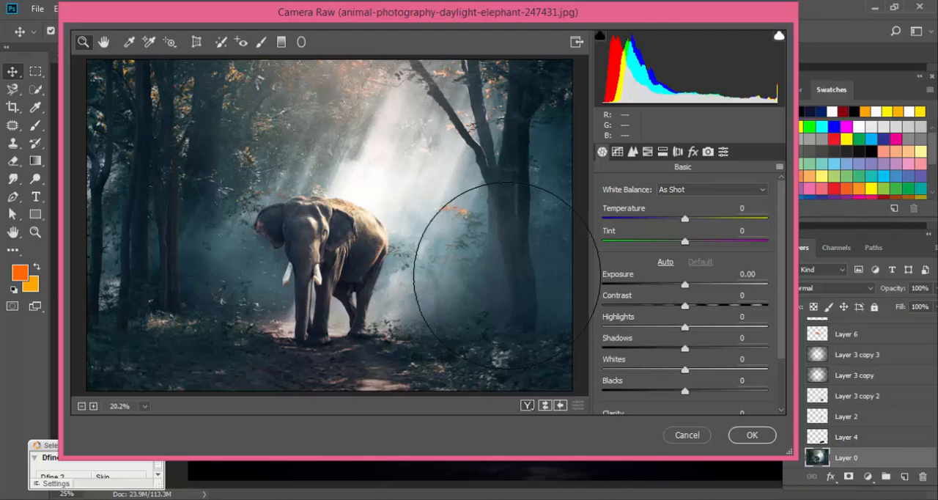
pyautogui.moveTo(685, 241)
pyautogui.mouseDown()
pyautogui.moveTo(715, 241)
pyautogui.moveTo(686, 218)
pyautogui.moveTo(716, 218)
pyautogui.moveTo(718, 241)
pyautogui.moveTo(735, 241)
pyautogui.mouseUp()
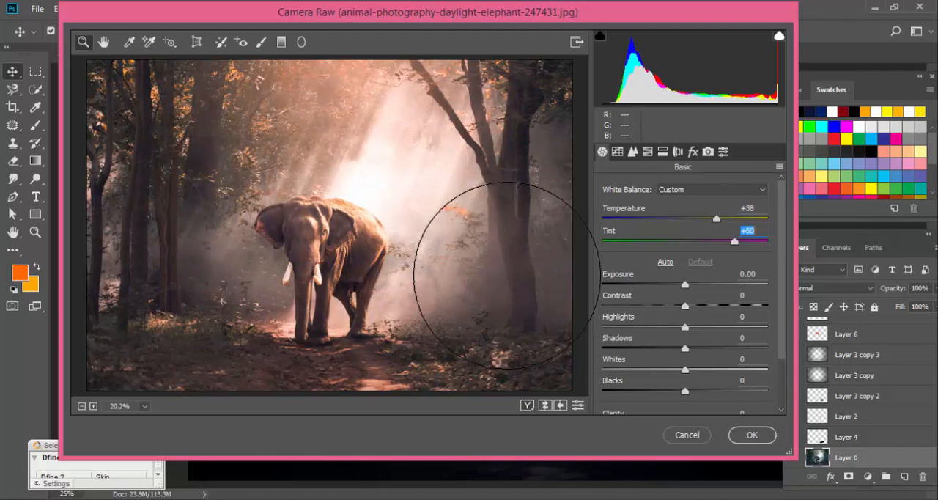
pyautogui.scroll(-1, 685, 294)
pyautogui.press('Return')
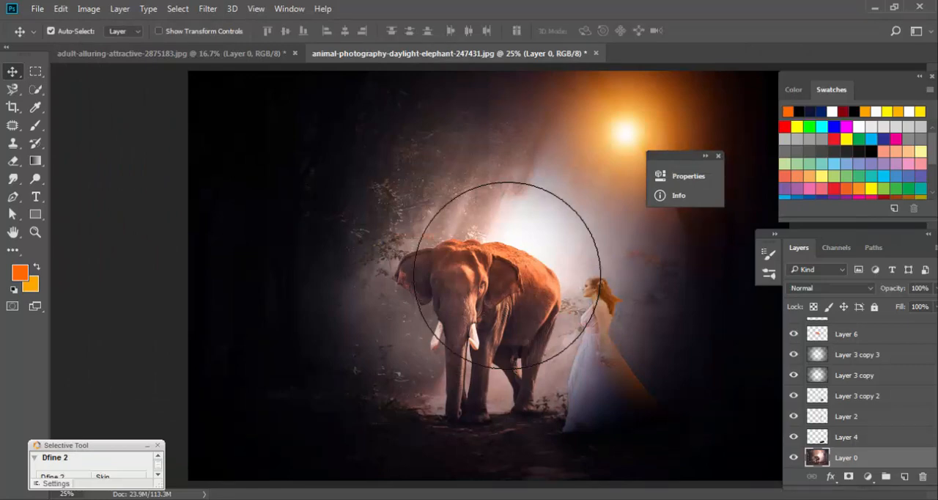
# Adjust the tones of the Layer 0 background slightly with Curves.
pyautogui.click(89, 9)
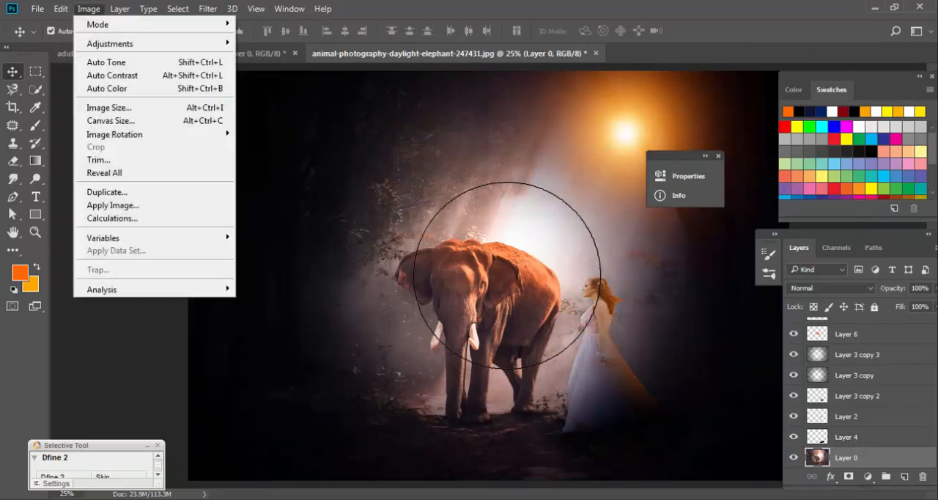
pyautogui.moveTo(110, 42)
pyautogui.click(271, 69)
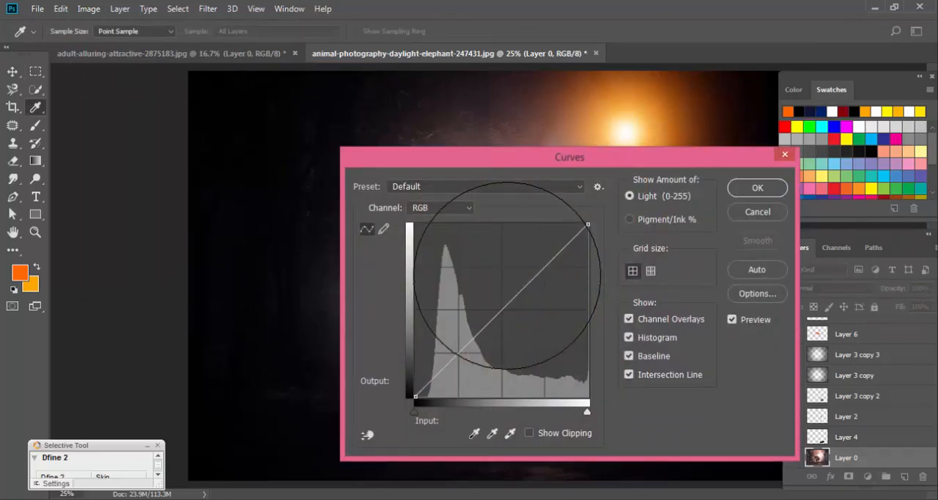
pyautogui.moveTo(440, 96); pyautogui.dragTo(809, 108)
pyautogui.moveTo(900, 238); pyautogui.dragTo(878, 256)
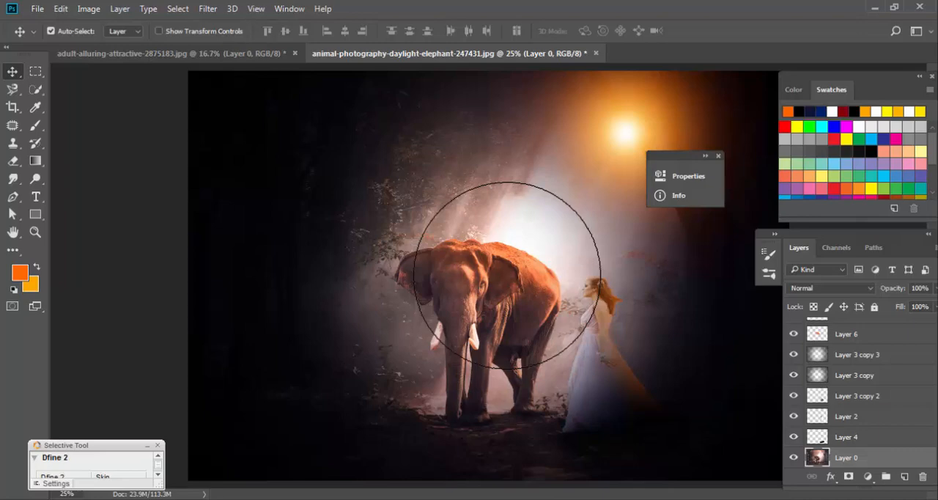
# Toggle the visibility of Layer 3 copy 3 to check its darkening effect, and delete that layer.
pyautogui.click(793, 354)
pyautogui.click(793, 354)
pyautogui.click(794, 355)
pyautogui.moveTo(856, 355); pyautogui.dragTo(923, 477)
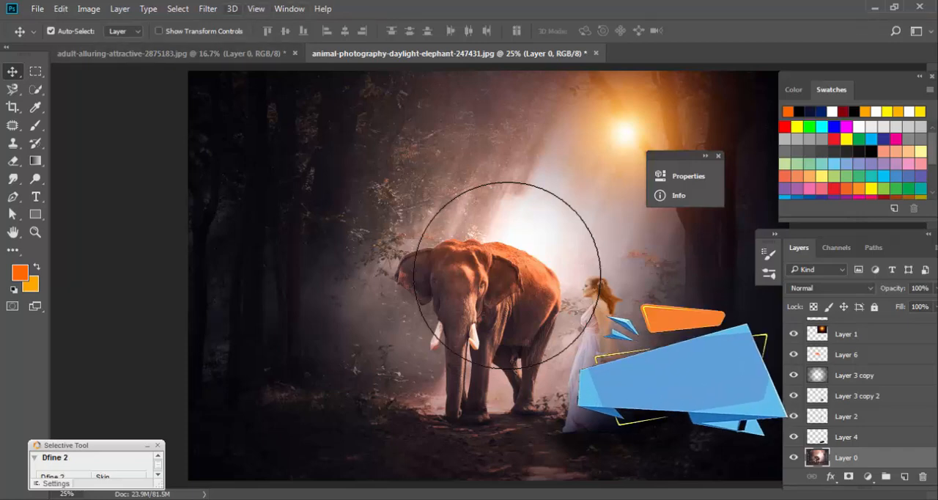
# Apply the Camera Raw Filter to Layer 0 again with temperature -38 and tint +8.
pyautogui.click(208, 9)
pyautogui.click(244, 89)
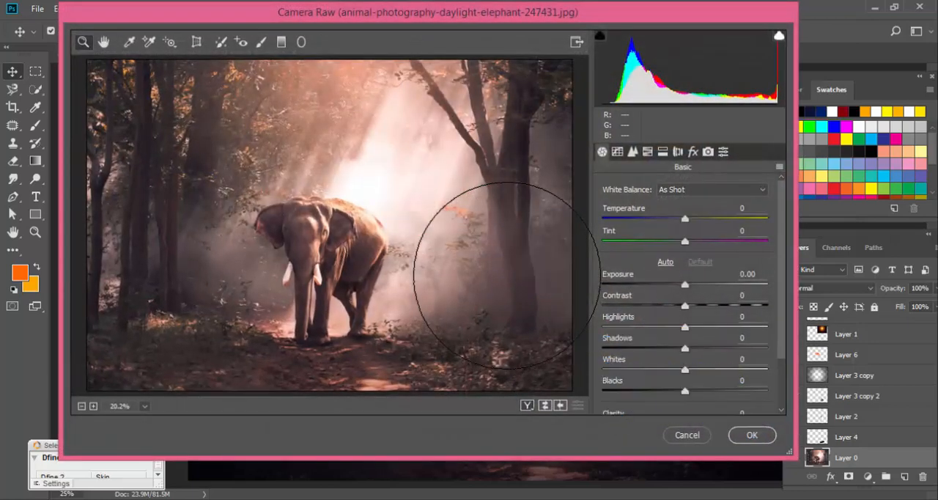
pyautogui.moveTo(684, 241)
pyautogui.mouseDown()
pyautogui.moveTo(720, 241)
pyautogui.moveTo(687, 241)
pyautogui.moveTo(686, 219)
pyautogui.moveTo(710, 219)
pyautogui.moveTo(697, 219)
pyautogui.moveTo(694, 242)
pyautogui.moveTo(715, 241)
pyautogui.moveTo(633, 241)
pyautogui.moveTo(729, 241)
pyautogui.moveTo(692, 241)
pyautogui.mouseUp()
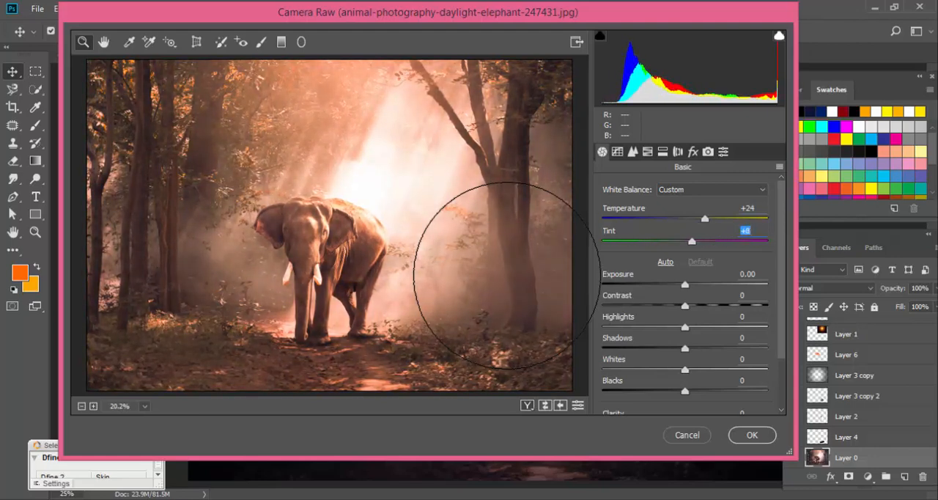
pyautogui.hotkey('shift', 'Tab')
pyautogui.write('-30')
pyautogui.press('Return')
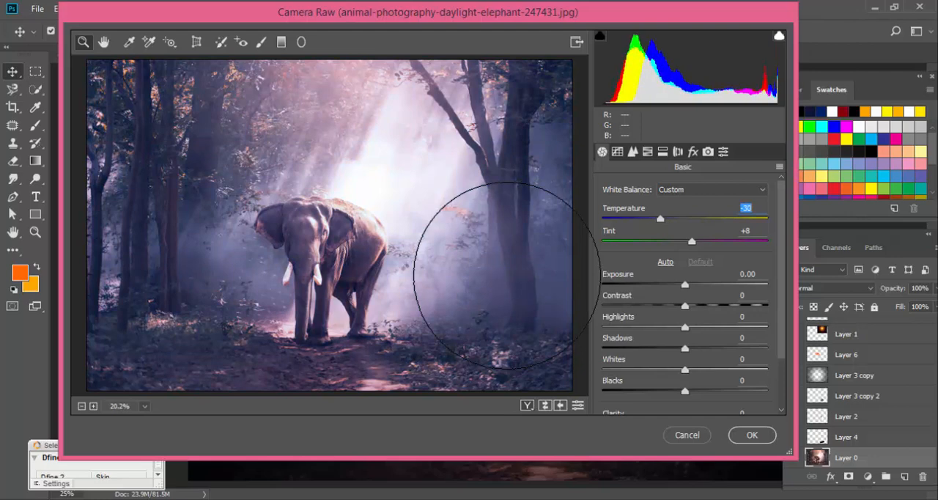
pyautogui.moveTo(661, 219)
pyautogui.mouseDown()
pyautogui.moveTo(642, 218)
pyautogui.moveTo(653, 218)
pyautogui.mouseUp()
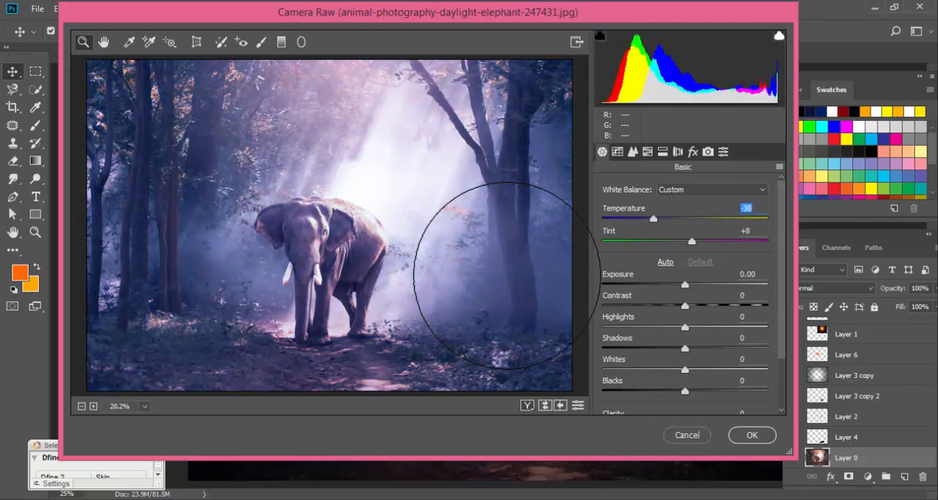
pyautogui.press('Return')
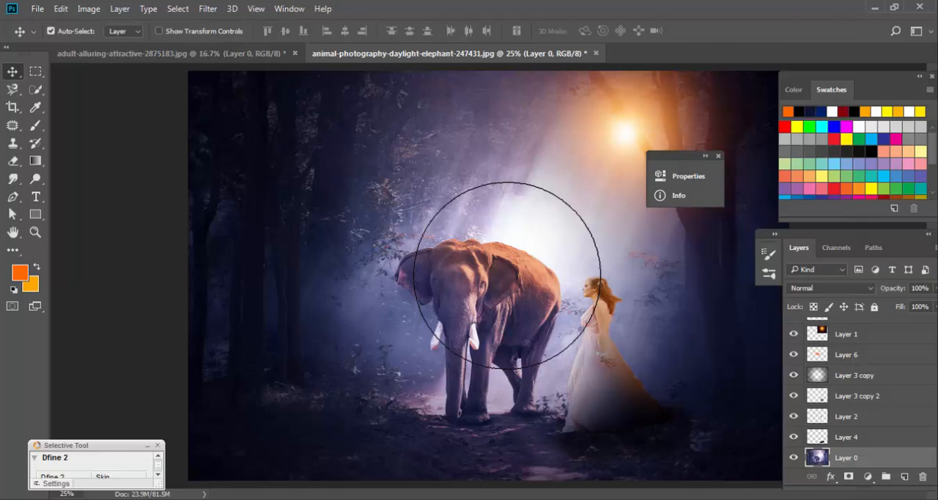
pyautogui.click(89, 8)
pyautogui.moveTo(110, 44)
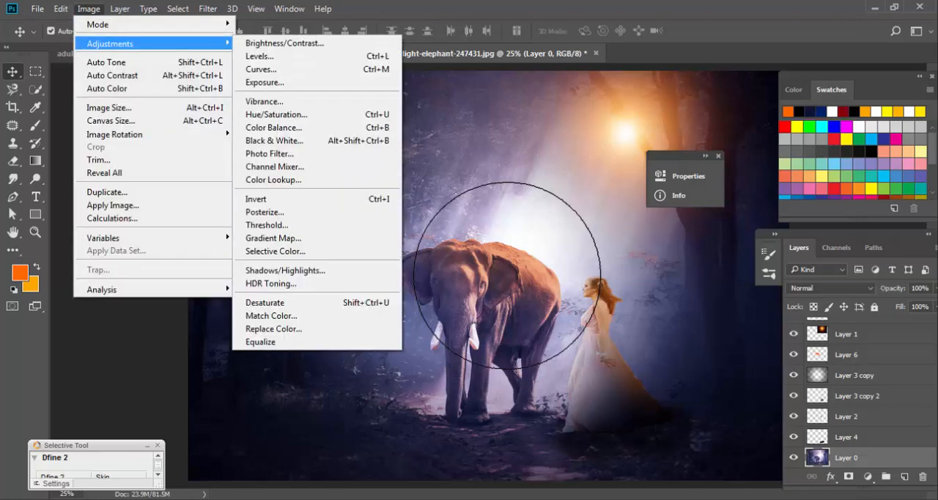
# Apply the Camera Raw Filter to the woman on Layer 2 with temperature +27 and tint +61.
pyautogui.click(847, 437)
pyautogui.click(794, 417)
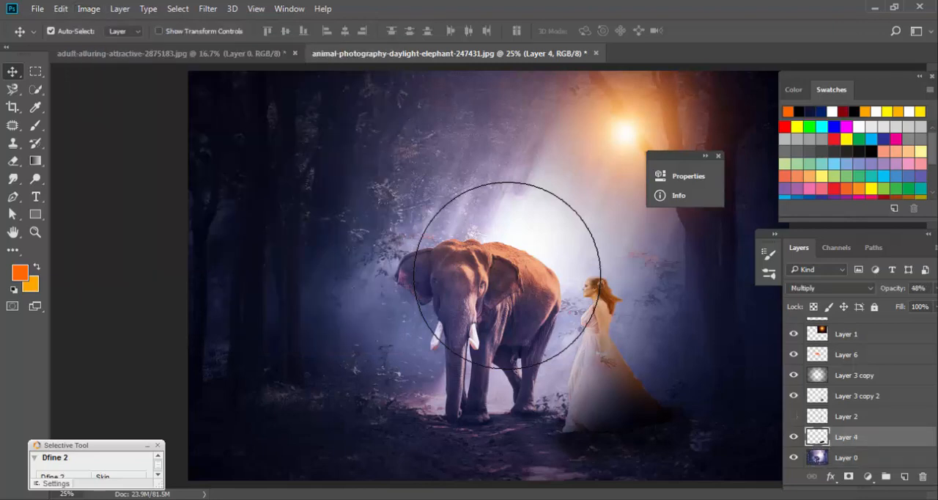
pyautogui.click(793, 416)
pyautogui.click(847, 416)
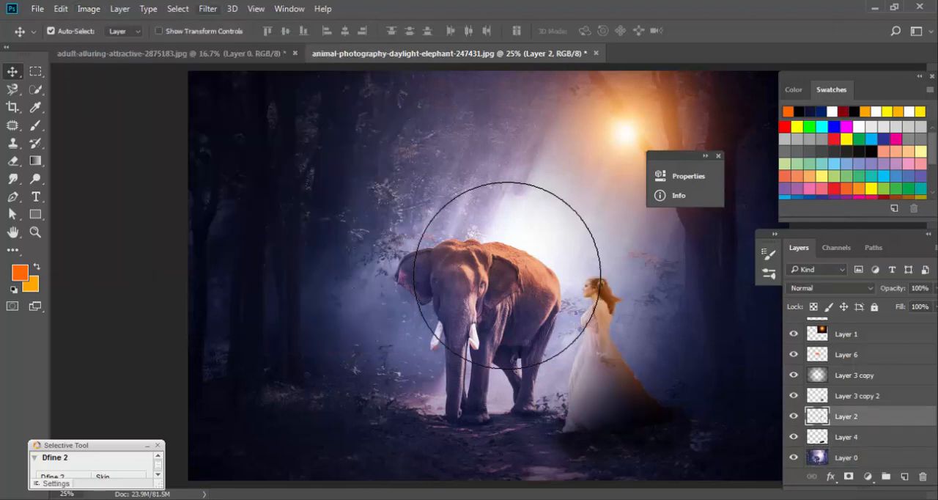
pyautogui.click(208, 8)
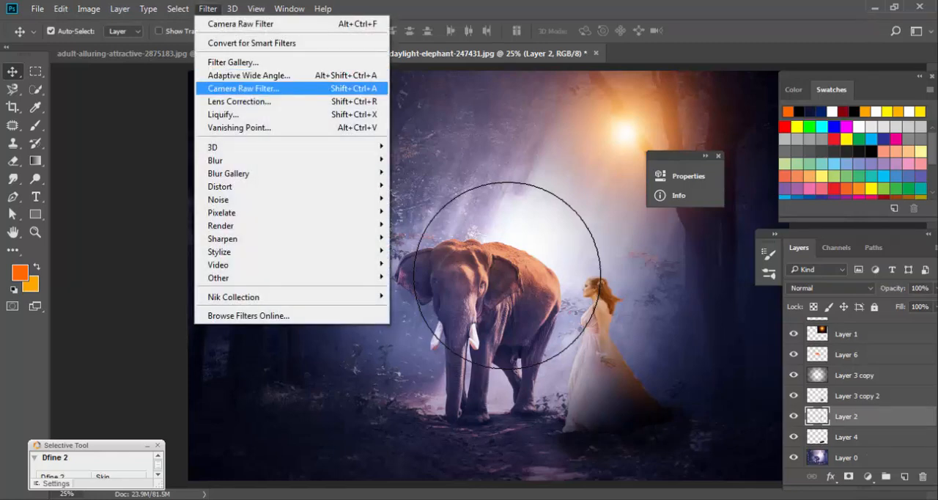
pyautogui.click(244, 88)
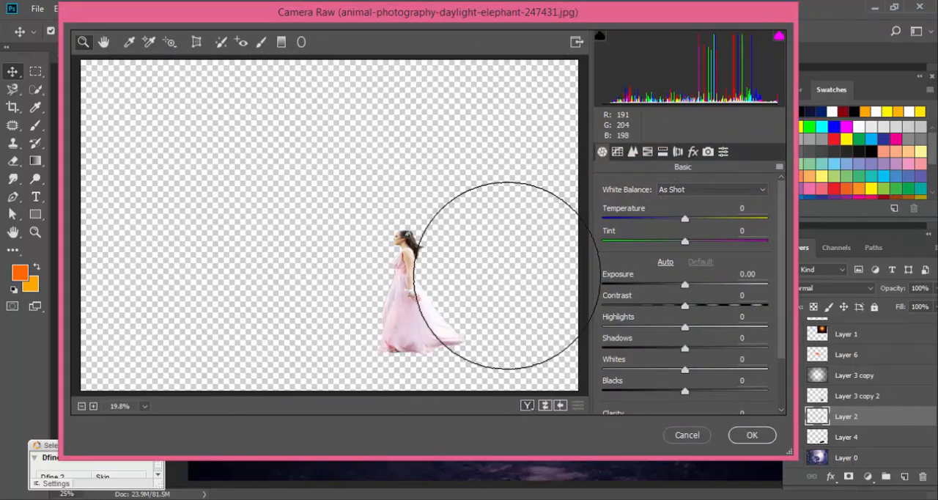
pyautogui.moveTo(469, 12)
pyautogui.mouseDown()
pyautogui.moveTo(197, 63)
pyautogui.moveTo(164, 54)
pyautogui.mouseUp()
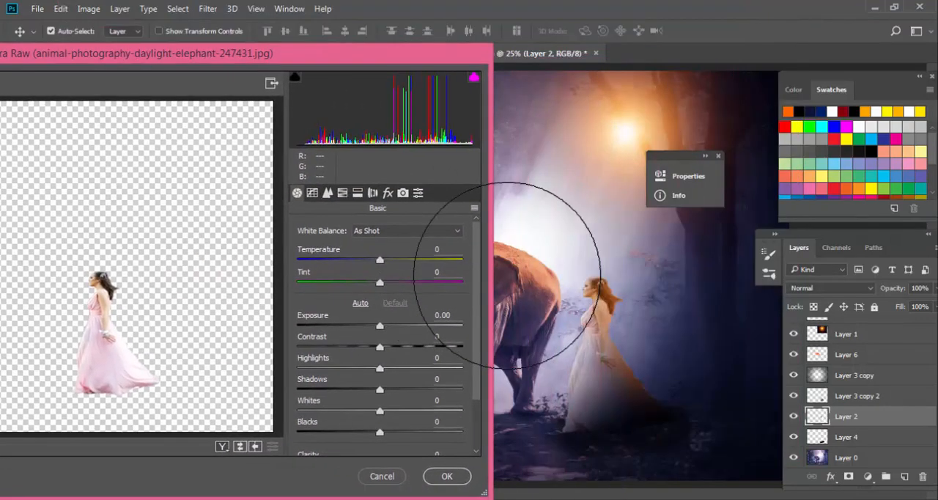
pyautogui.moveTo(379, 260)
pyautogui.mouseDown()
pyautogui.moveTo(353, 258)
pyautogui.moveTo(396, 252)
pyautogui.mouseUp()
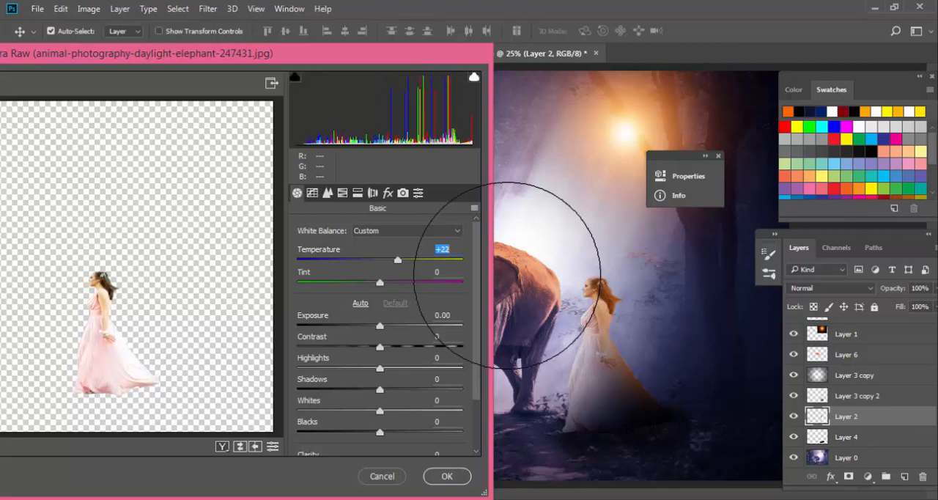
pyautogui.moveTo(380, 282)
pyautogui.mouseDown()
pyautogui.moveTo(430, 282)
pyautogui.moveTo(401, 259)
pyautogui.mouseUp()
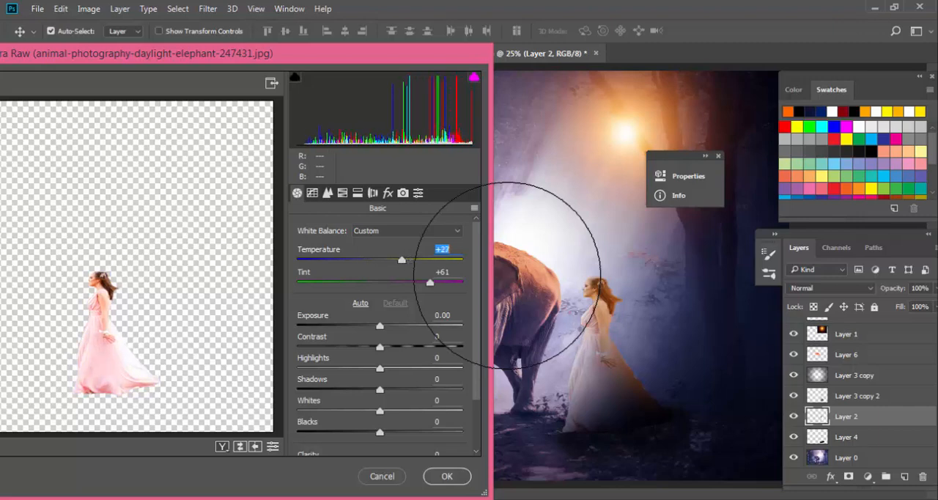
pyautogui.click(447, 475)
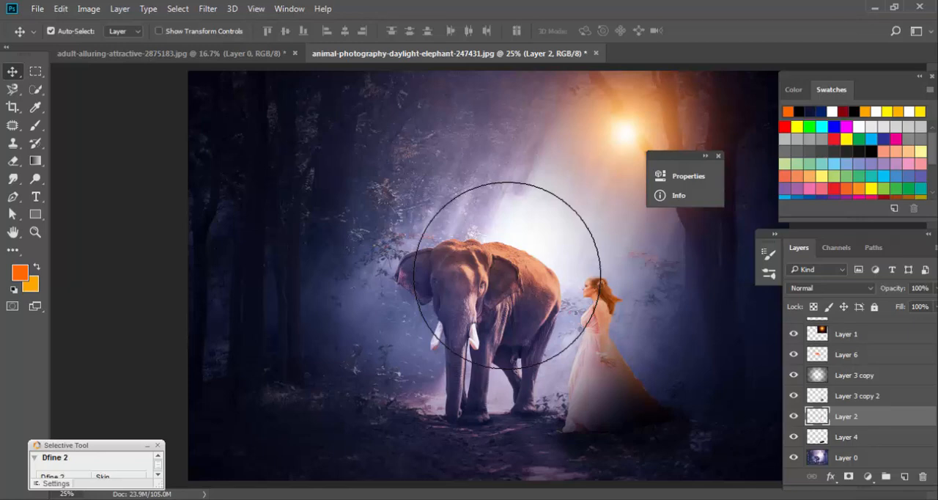
# Compare the woman on Layer 2 before and after the recent colour change, also hiding and showing her layer.
pyautogui.click(793, 416)
pyautogui.click(794, 416)
pyautogui.hotkey('ctrl', 'z')
pyautogui.hotkey('ctrl', 'z')
pyautogui.hotkey('ctrl', 'z')
pyautogui.hotkey('ctrl', 'z')
pyautogui.hotkey('ctrl', 'z')
pyautogui.hotkey('ctrl', 'z')
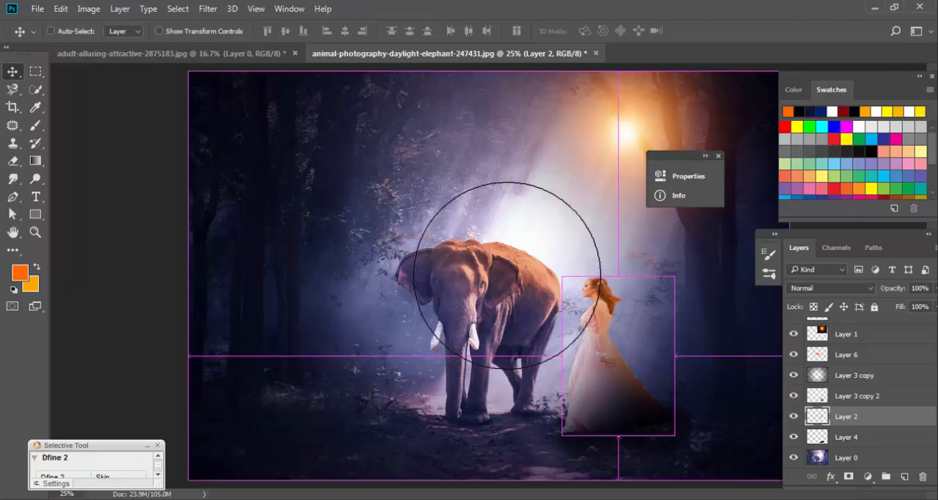
# Open black-background-burning-close-up-943150.jpg from the Material for video folder inside Video Make.
pyautogui.hotkey('ctrl', 'o')
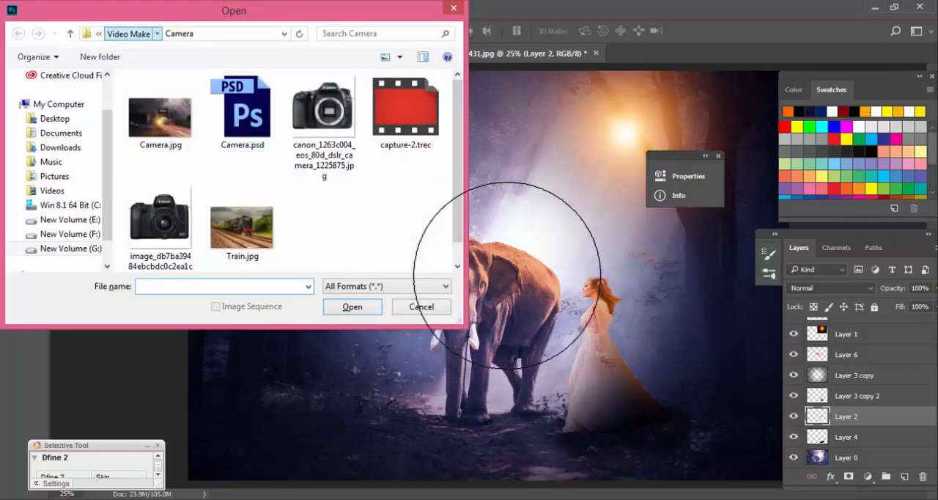
pyautogui.click(128, 33)
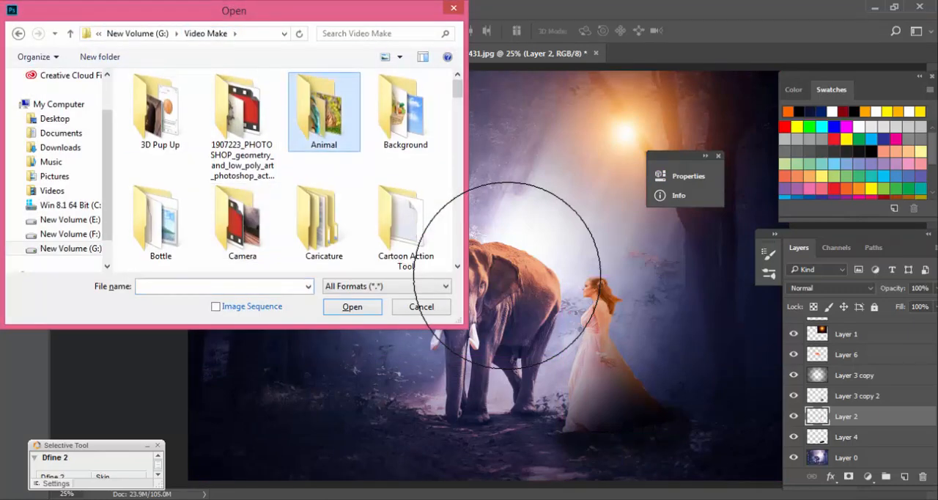
pyautogui.scroll(-10, 324, 110)
pyautogui.press('Return')
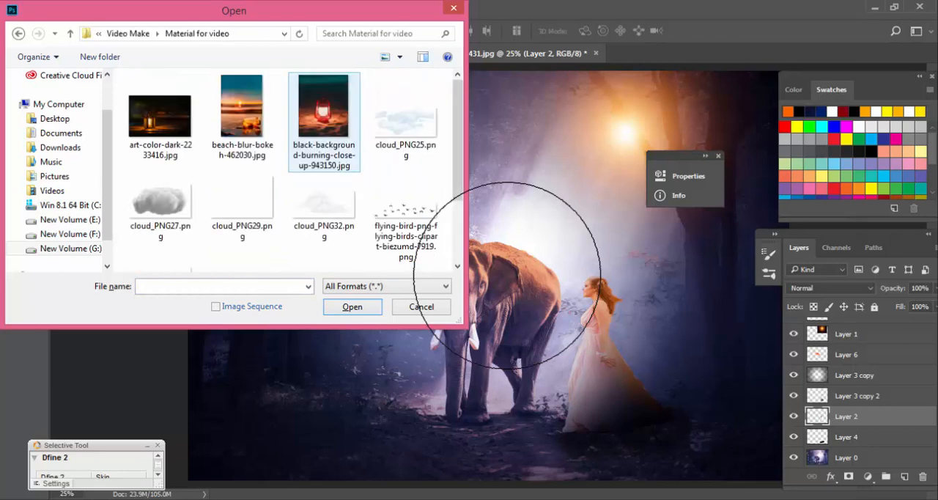
pyautogui.click(322, 120)
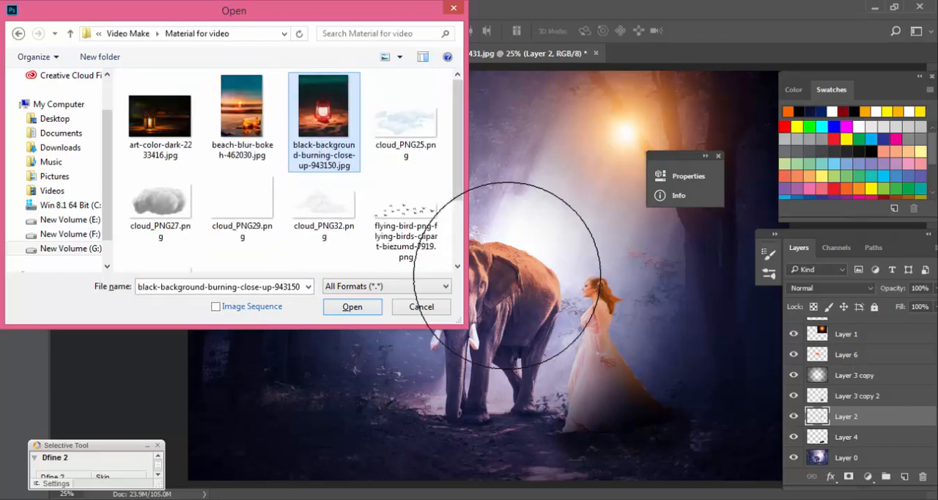
pyautogui.press('Return')
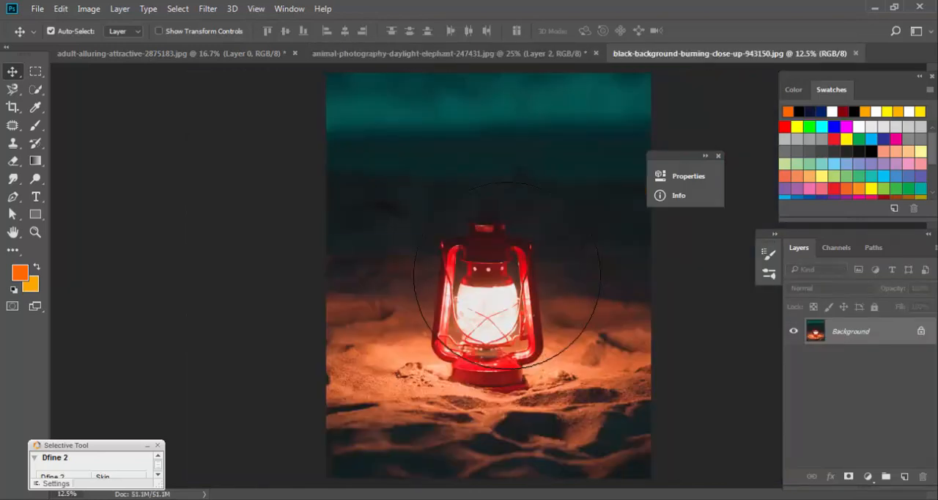
# Unlock and copy the whole lantern photo, close its file without saving, and paste it onto a new layer above Layer 2.
pyautogui.doubleClick(851, 331)
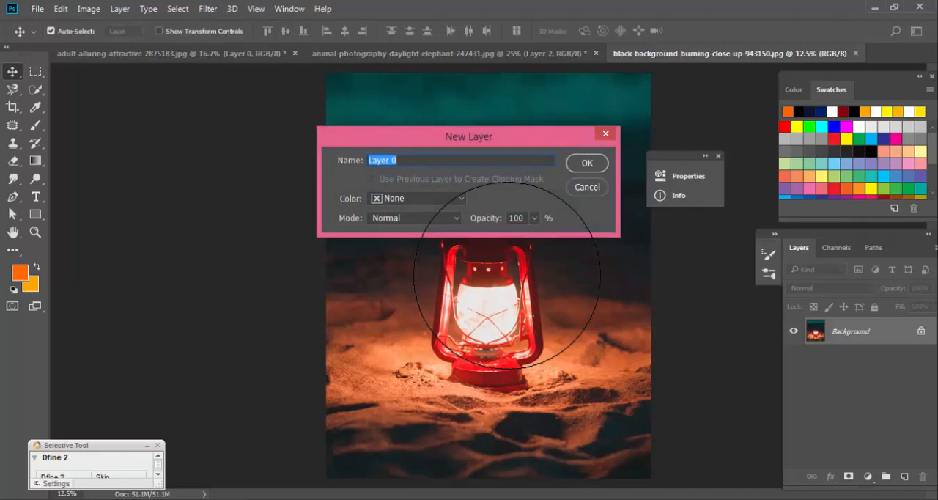
pyautogui.press('Return')
pyautogui.hotkey('ctrl', 'a')
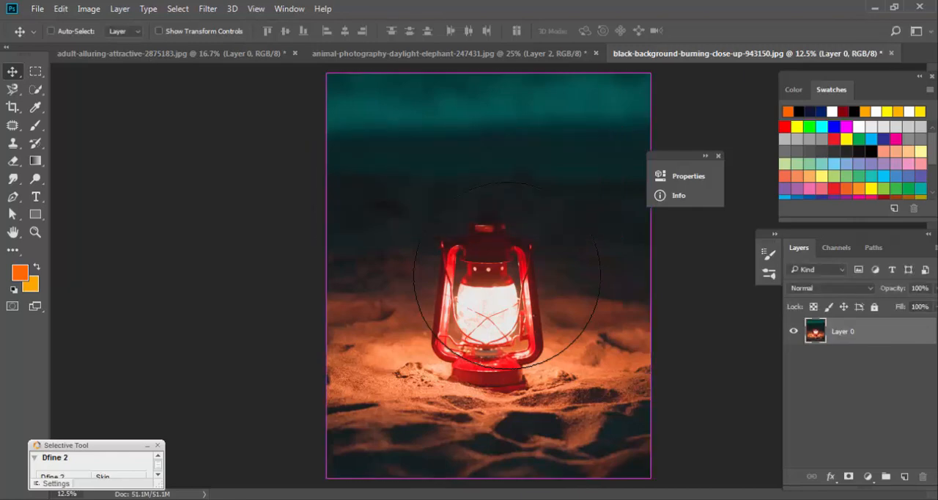
pyautogui.press('Delete')
pyautogui.hotkey('ctrl', 'w')
pyautogui.press('n')
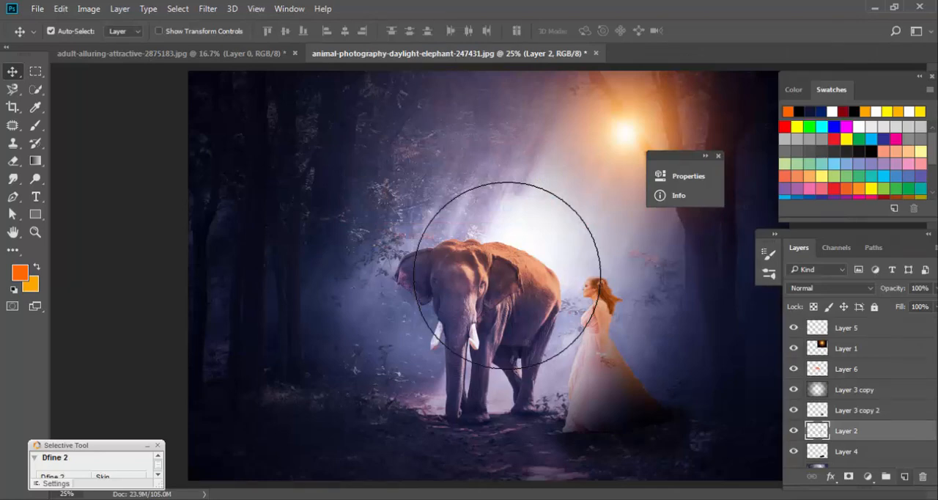
pyautogui.hotkey('ctrl', 'shift', 'alt', 'n')
pyautogui.hotkey('ctrl', 'v')
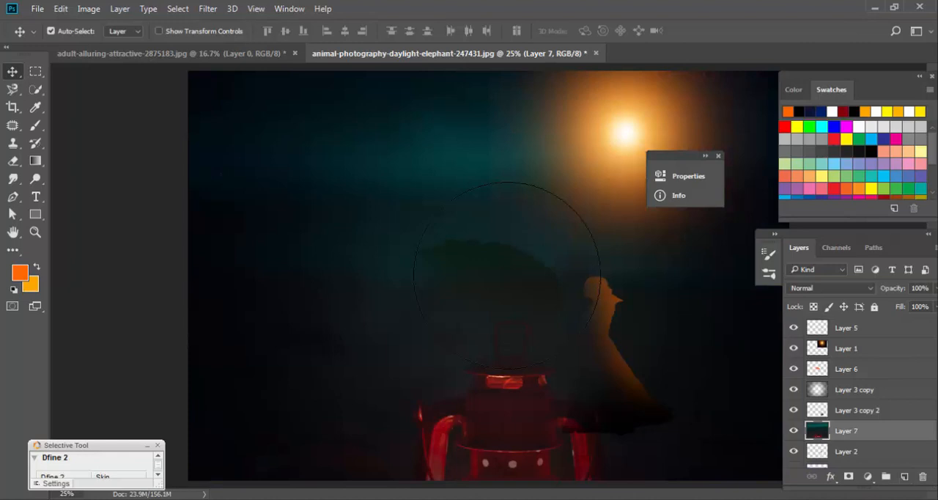
# Scale the pasted lantern photo on Layer 7 to about 33% and place it in front of the elephant's side of the forest.
pyautogui.moveTo(451, 406); pyautogui.dragTo(251, 280)
pyautogui.hotkey('ctrl', 'z')
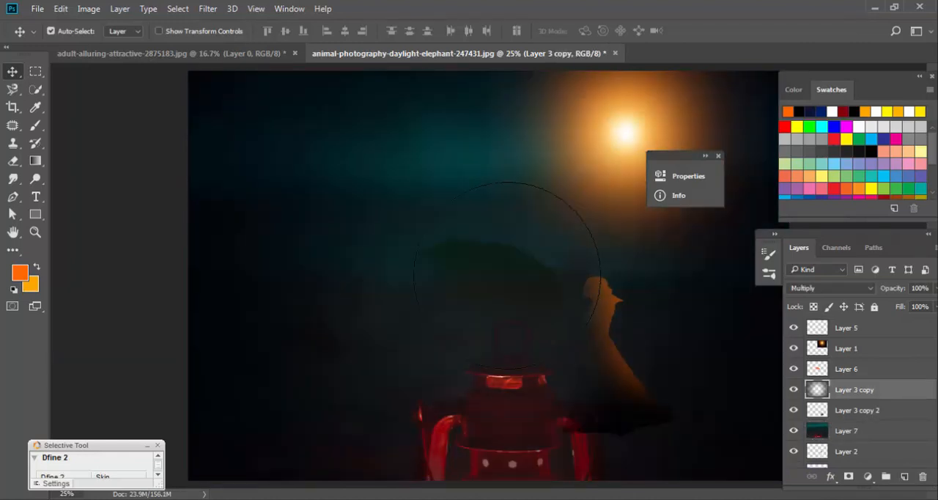
pyautogui.click(846, 431)
pyautogui.hotkey('ctrl', 't')
pyautogui.hotkey('ctrl', '-')
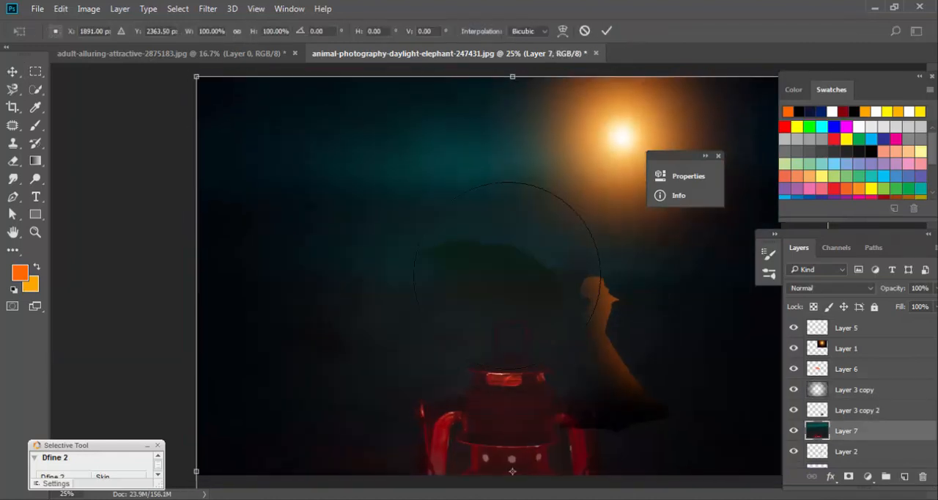
pyautogui.hotkey('ctrl', '-')
pyautogui.hotkey('ctrl', '-')
pyautogui.hotkey('ctrl', '-')
pyautogui.hotkey('ctrl', '-')
pyautogui.moveTo(558, 397); pyautogui.dragTo(472, 286)
pyautogui.hotkey('ctrl', '+')
pyautogui.hotkey('ctrl', '+')
pyautogui.hotkey('ctrl', '+')
pyautogui.hotkey('ctrl', '+')
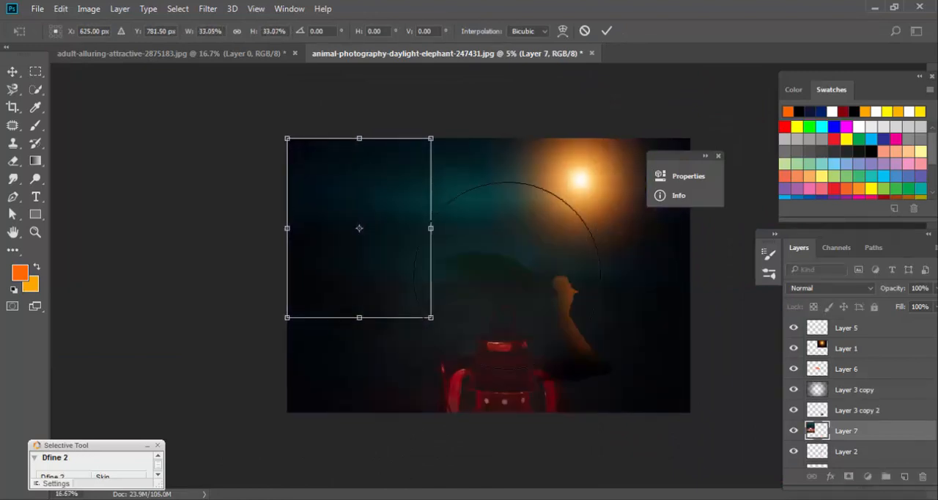
pyautogui.hotkey('ctrl', '+')
pyautogui.moveTo(319, 254); pyautogui.dragTo(422, 297)
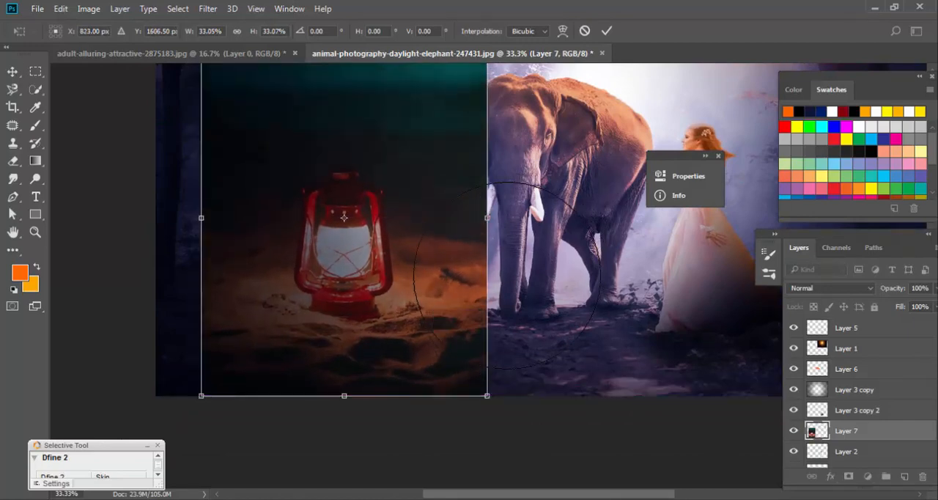
pyautogui.press('Return')
# Try out a different blend mode on the lantern photo on Layer 7.
pyautogui.click(830, 288)
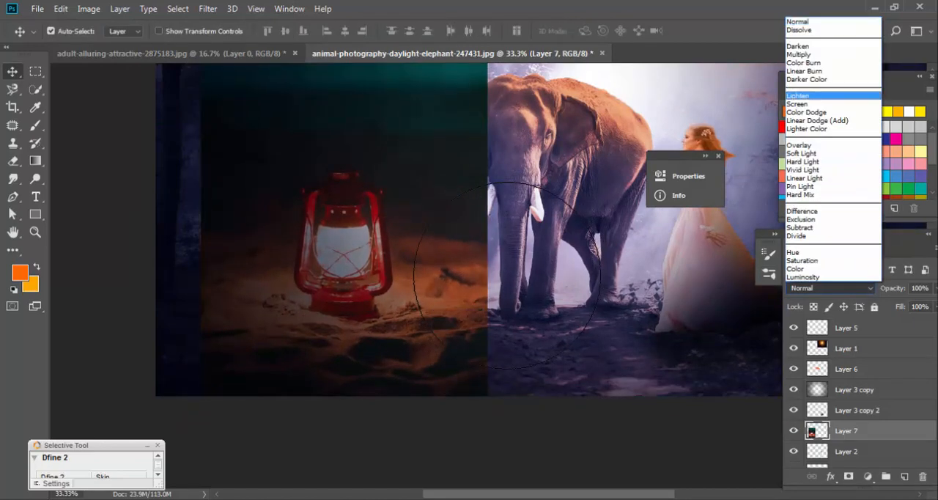
pyautogui.click(831, 72)
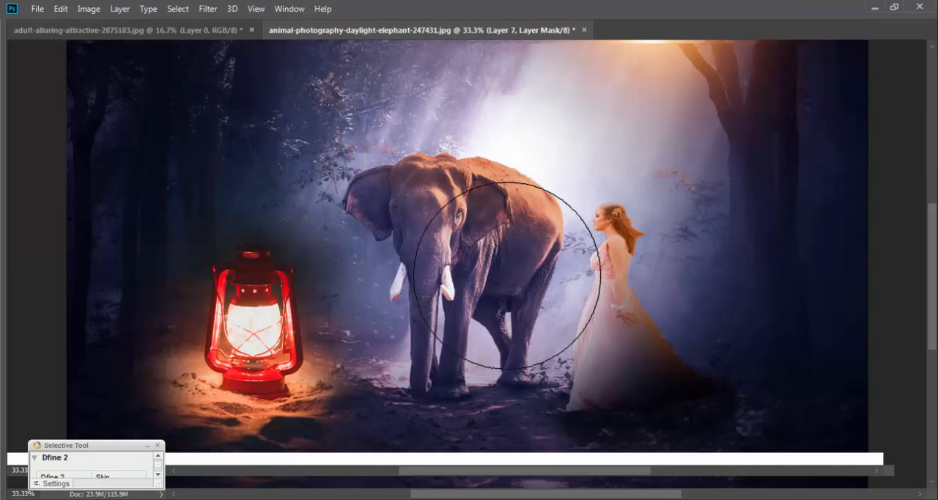
pyautogui.press('Tab')
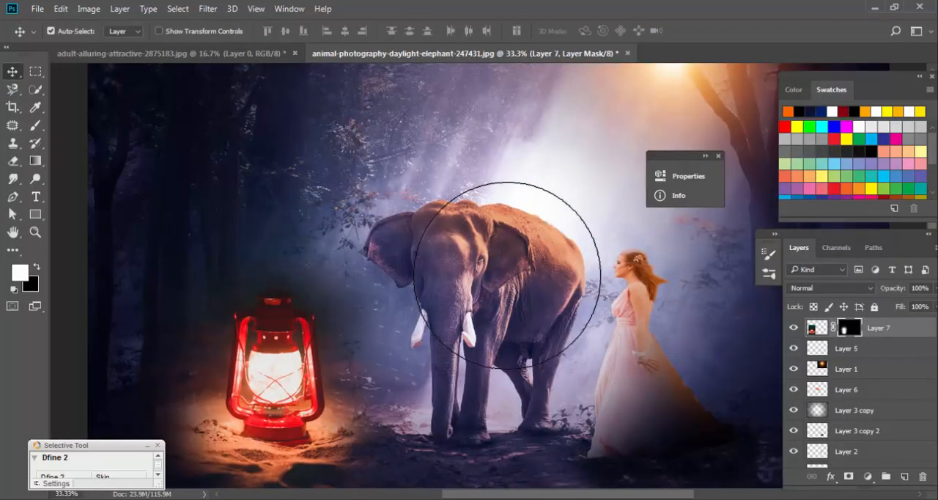
# Move the masked lantern on Layer 7 onto the ground in the lower-left corner of the forest image.
pyautogui.hotkey('ctrl', 't')
pyautogui.moveTo(276, 340); pyautogui.dragTo(275, 374)
pyautogui.press('Tab')
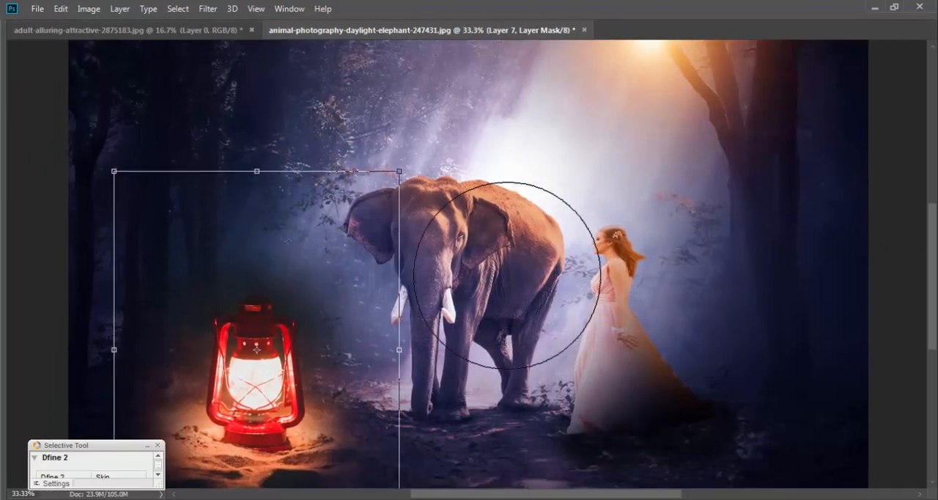
pyautogui.hotkey('ctrl', '-')
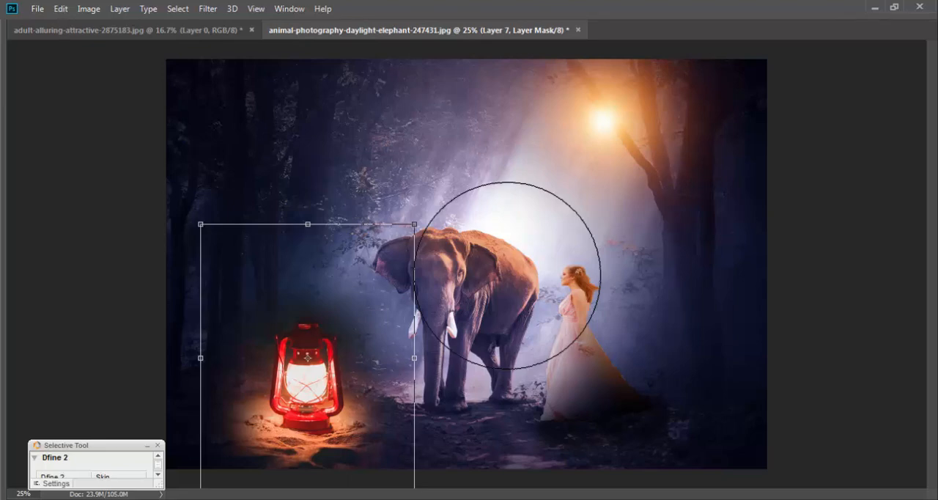
pyautogui.moveTo(307, 358); pyautogui.dragTo(262, 378)
pyautogui.moveTo(229, 377); pyautogui.dragTo(267, 357)
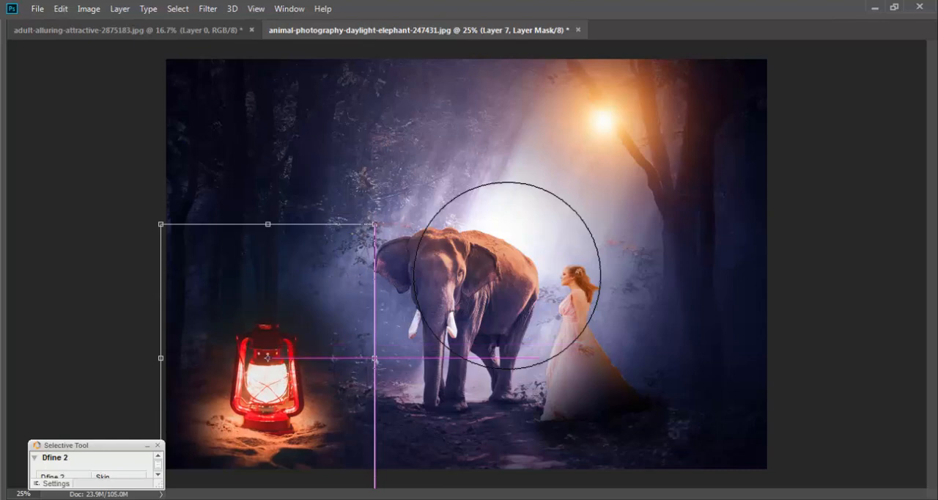
pyautogui.press('Return')
pyautogui.press('Tab')
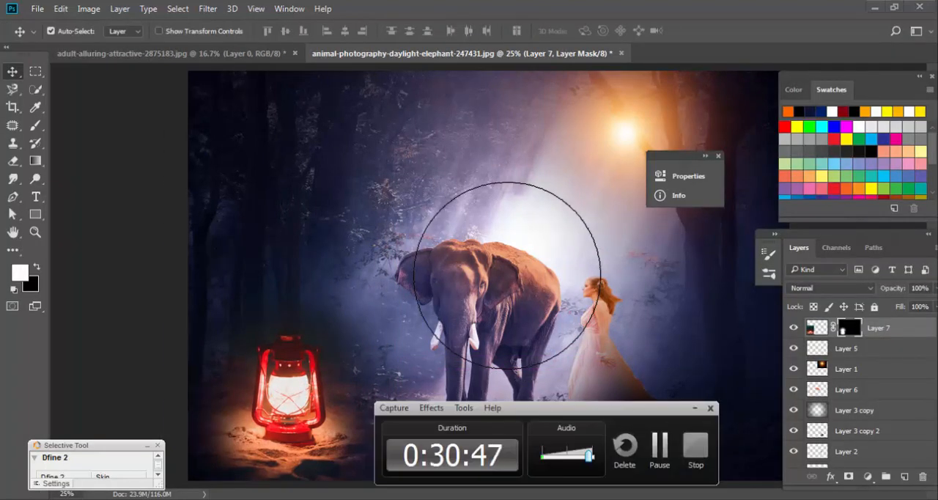
pyautogui.click(663, 447)
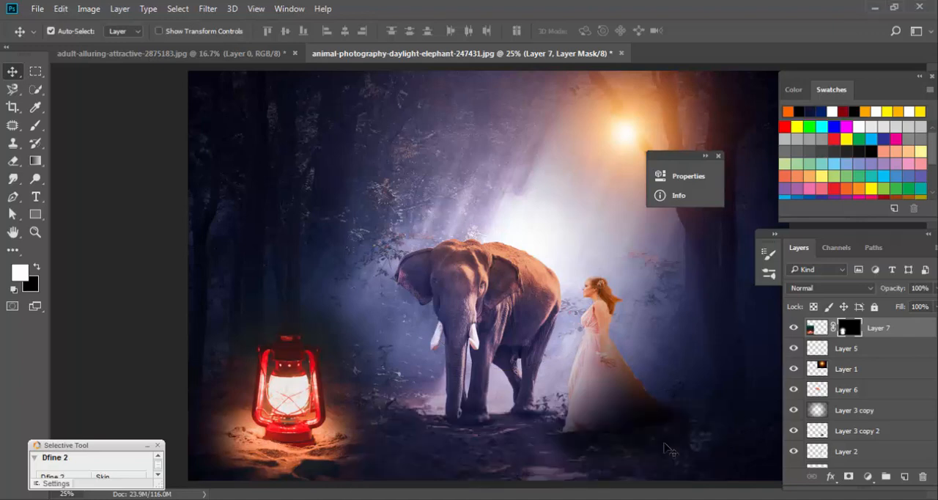
# Duplicate the Layer 3 copy vignette to darken the edges further, and move Layer 7 directly beneath the duplicate.
pyautogui.click(854, 414)
pyautogui.moveTo(865, 416); pyautogui.dragTo(901, 475)
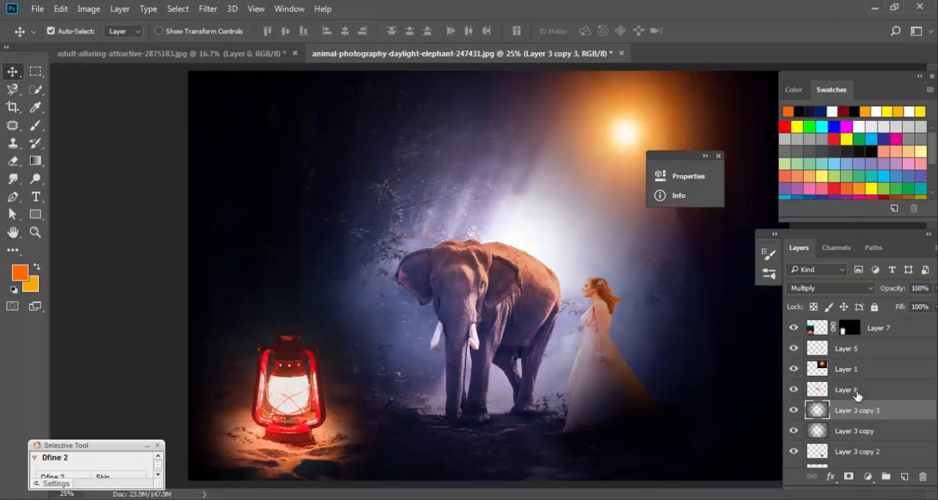
pyautogui.moveTo(885, 329); pyautogui.dragTo(890, 402)
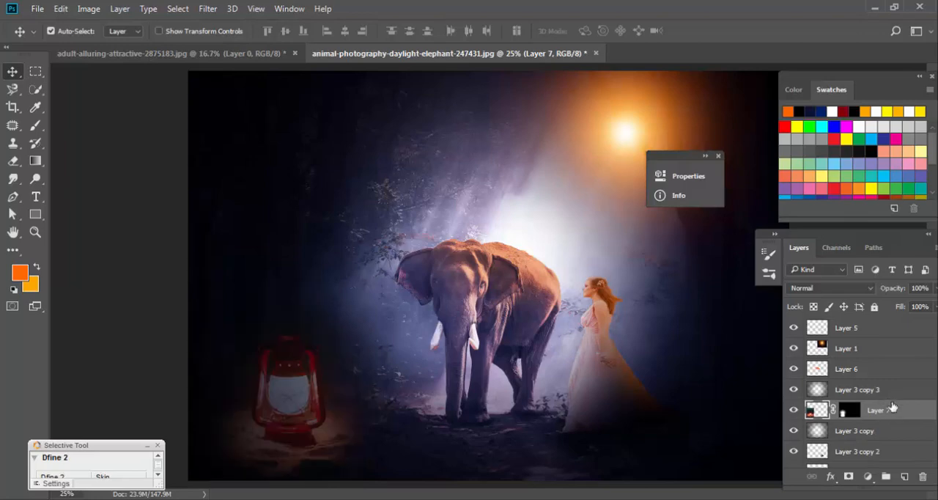
# Duplicate the orange flare on Layer 1, scale the copy to about 35% and place it inside the lantern glass.
pyautogui.rightClick(625, 124)
pyautogui.click(631, 129)
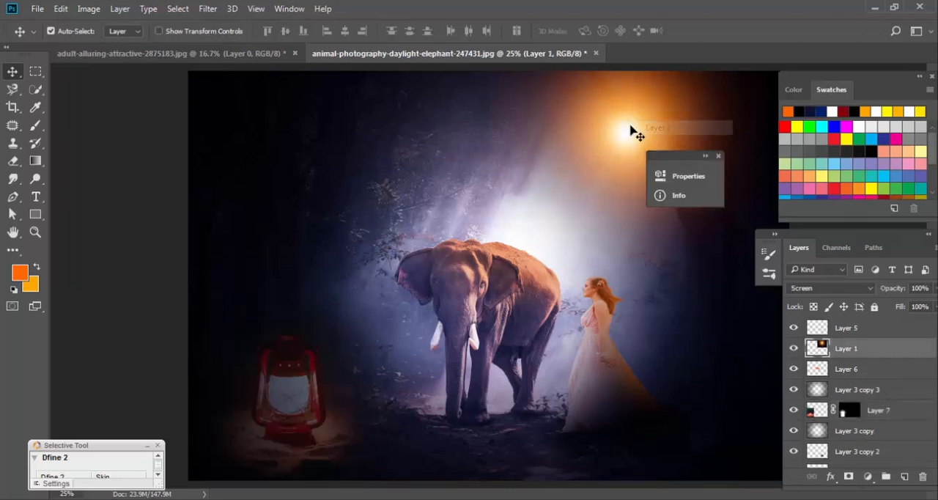
pyautogui.moveTo(631, 129); pyautogui.dragTo(294, 385)
pyautogui.hotkey('ctrl', 'j')
pyautogui.hotkey('ctrl', 't')
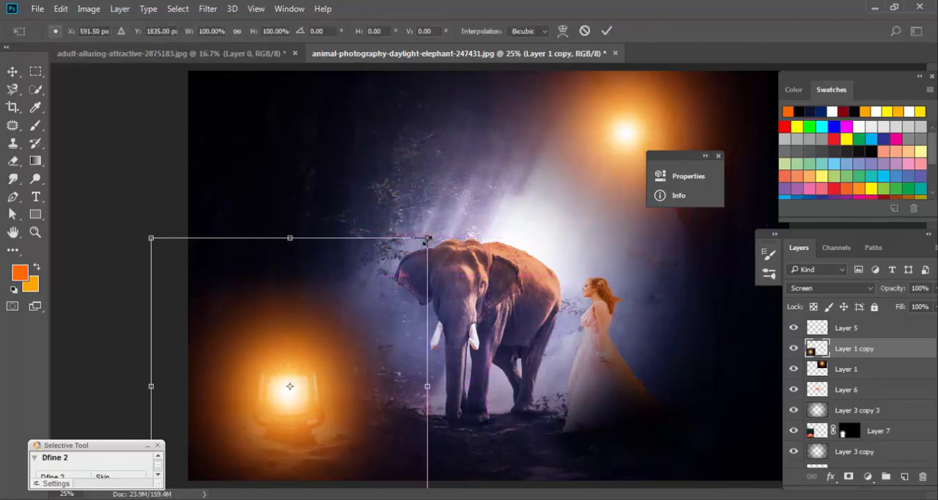
pyautogui.moveTo(429, 240); pyautogui.dragTo(339, 333)
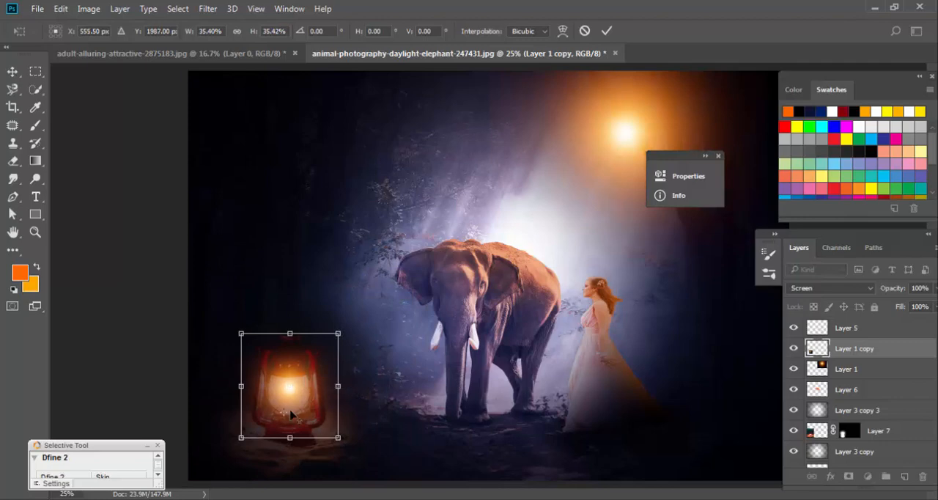
pyautogui.moveTo(290, 398); pyautogui.dragTo(290, 414)
pyautogui.press('Return')
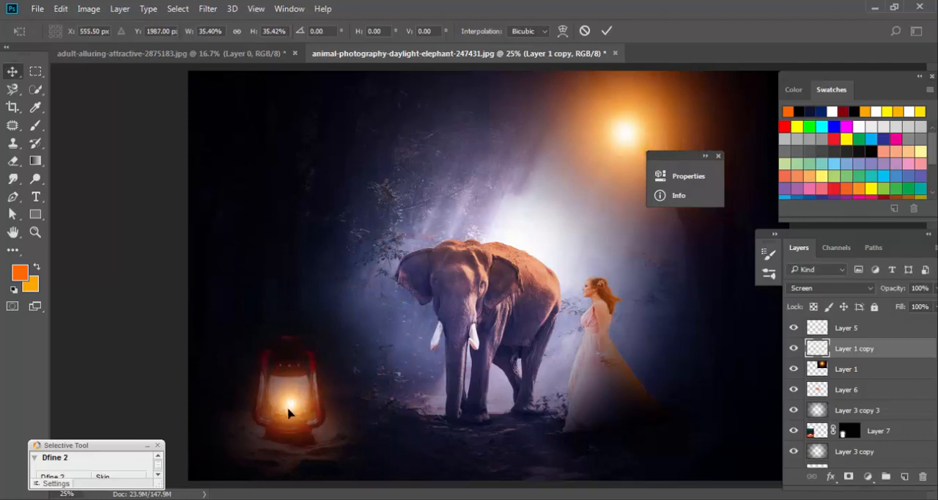
# Duplicate the small lantern flare, enlarge the copy to about 296% and centre it over the lantern.
pyautogui.moveTo(289, 411); pyautogui.dragTo(288, 378)
pyautogui.hotkey('ctrl', 't')
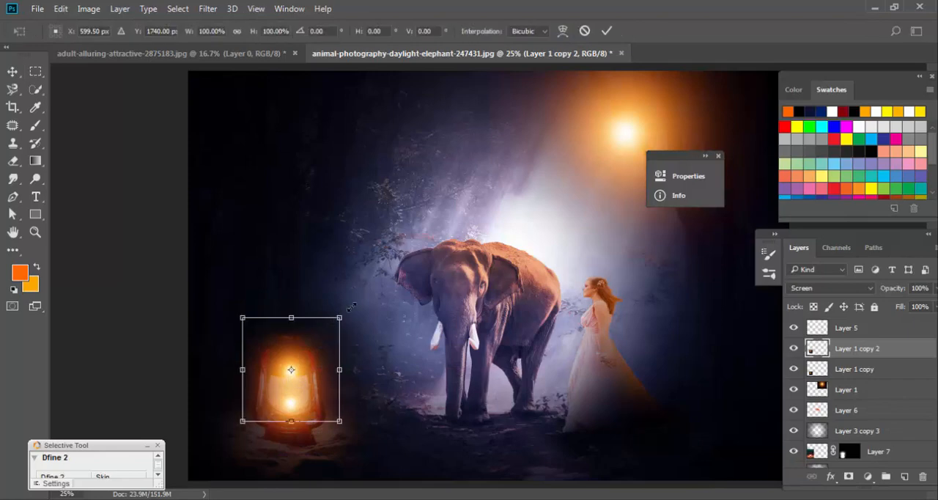
pyautogui.moveTo(351, 306); pyautogui.dragTo(432, 212)
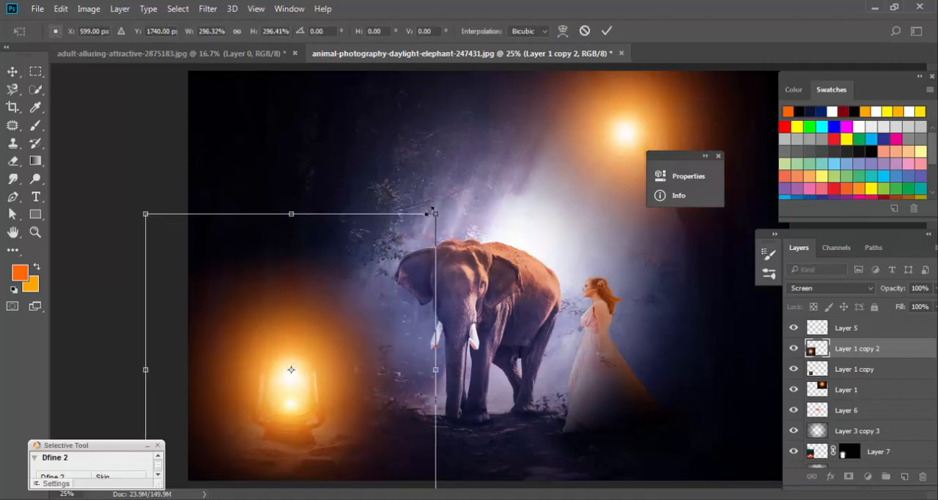
pyautogui.press('Return')
pyautogui.moveTo(295, 369); pyautogui.dragTo(293, 396)
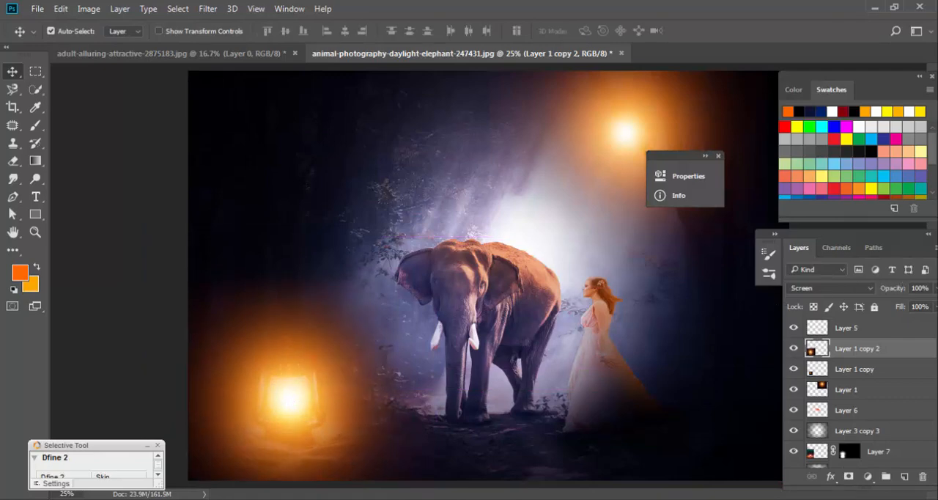
# Set the opacity of the enlarged lantern flare on Layer 1 copy 2 to 9% and review the whole composite.
pyautogui.click(934, 288)
pyautogui.moveTo(928, 306); pyautogui.dragTo(872, 310)
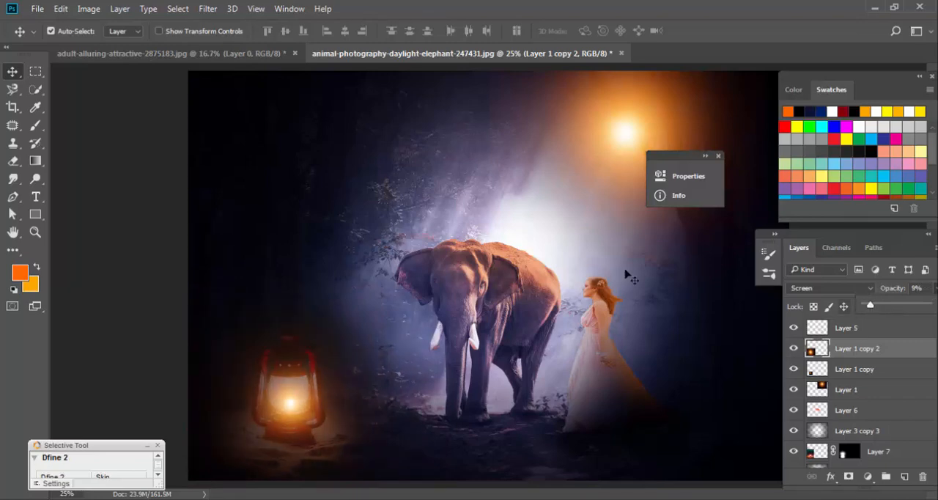
pyautogui.press('Tab')
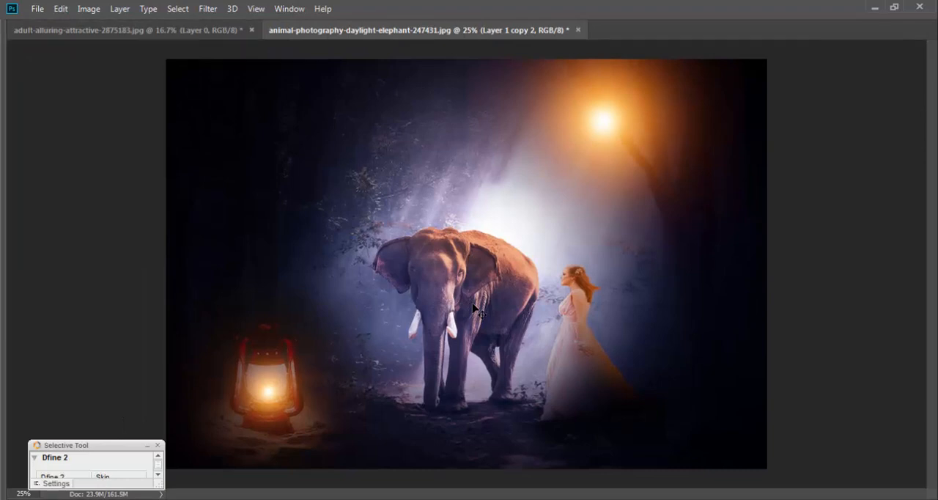
pyautogui.hotkey('ctrl', '-')
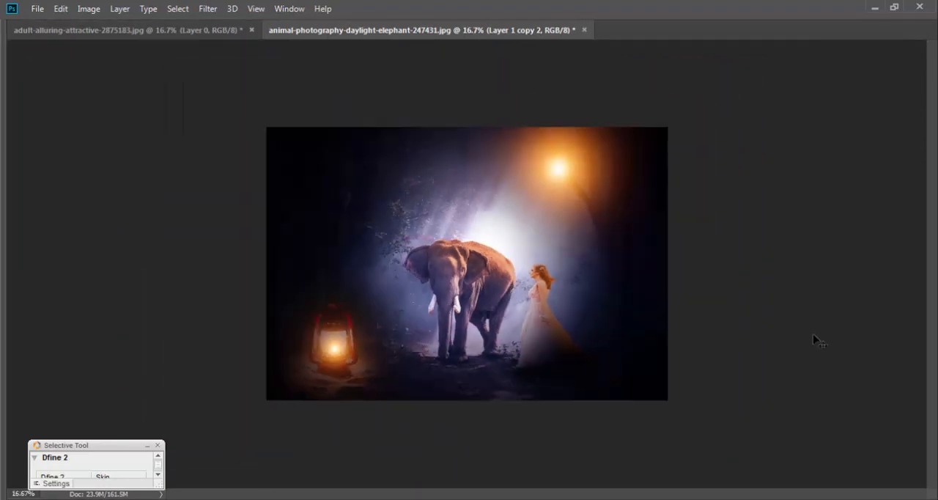
pyautogui.press('Tab')
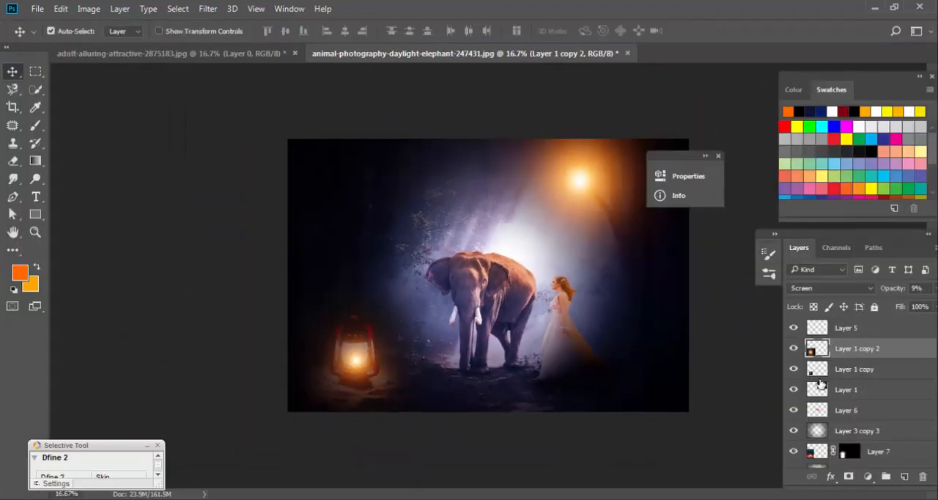
# Toggle the visibility of Layer 3 copy 3 to check its darkening effect, and look through the lower layers.
pyautogui.click(798, 436)
pyautogui.click(797, 435)
pyautogui.scroll(-3, 797, 435)
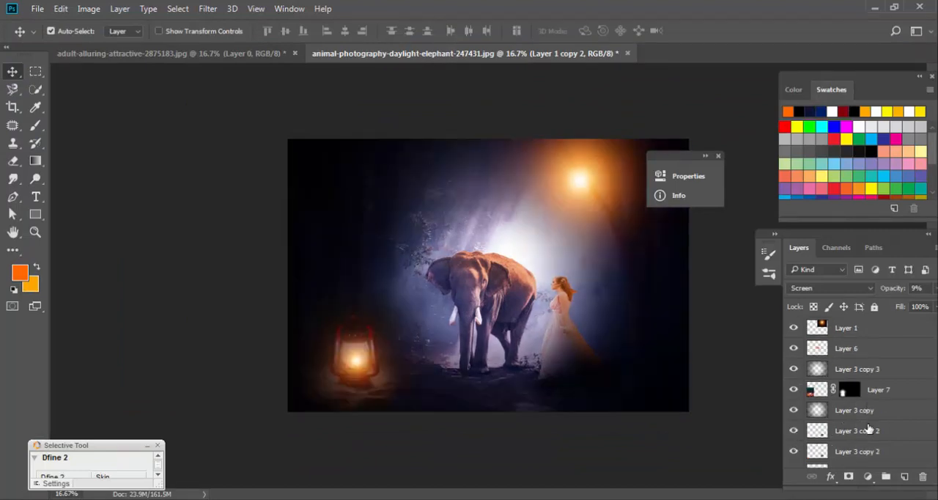
# Toggle the visibility of Layer 3 copy 3 and Layer 3 copy to compare their darkening effect on the scene.
pyautogui.click(795, 375)
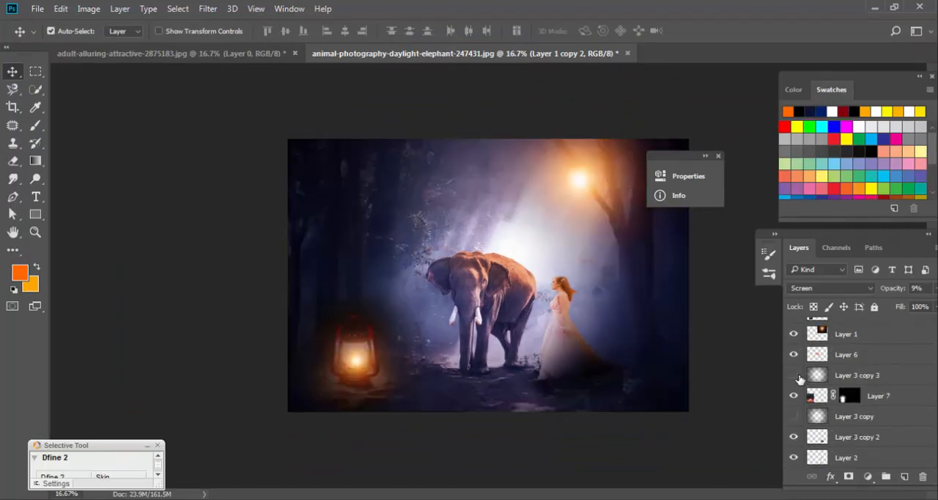
pyautogui.click(794, 376)
pyautogui.click(793, 417)
pyautogui.click(794, 418)
pyautogui.click(795, 418)
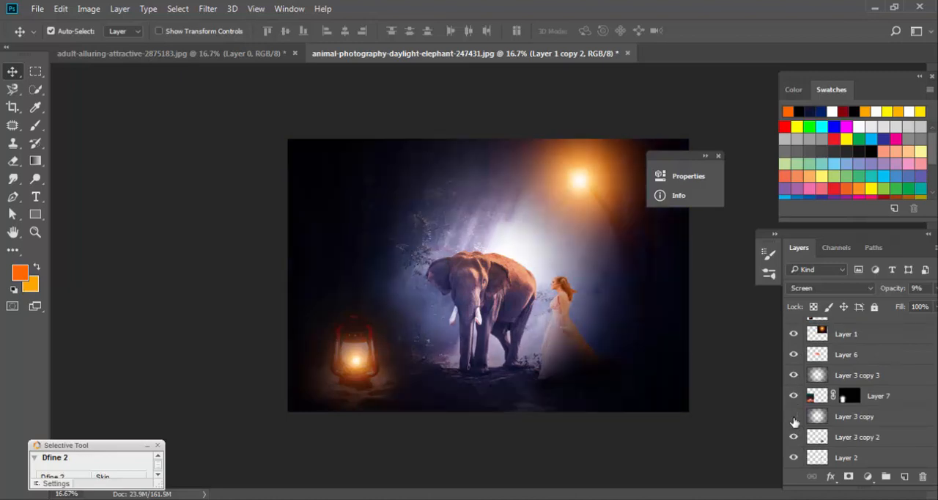
pyautogui.click(795, 418)
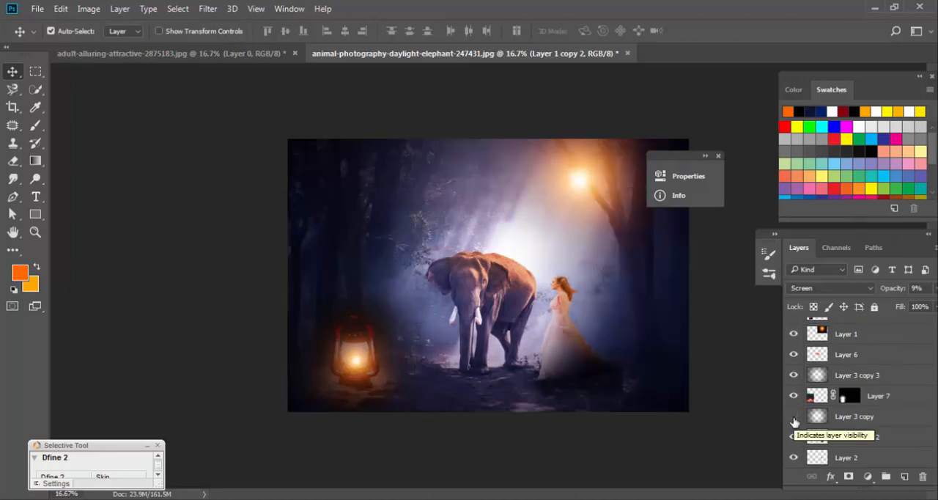
pyautogui.click(794, 418)
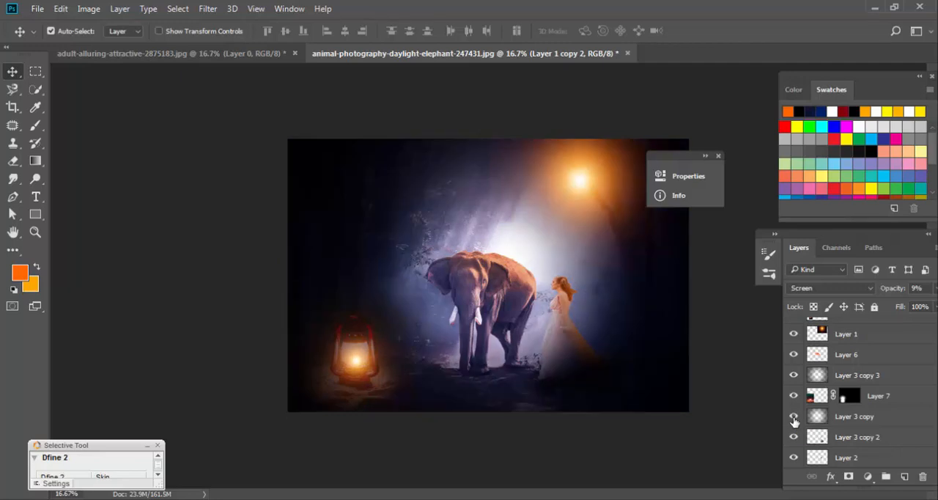
# Set the opacity of Layer 3 copy 3 and Layer 3 copy together to 72%, leaving Layer 7 out of the selection.
pyautogui.click(880, 373)
pyautogui.keyDown('ctrl'); pyautogui.click(894, 416); pyautogui.keyUp('ctrl')
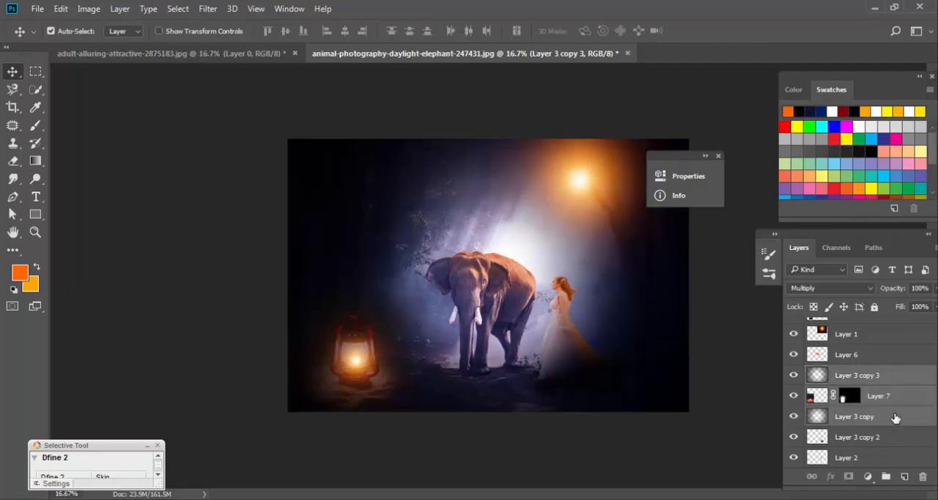
pyautogui.click(896, 377)
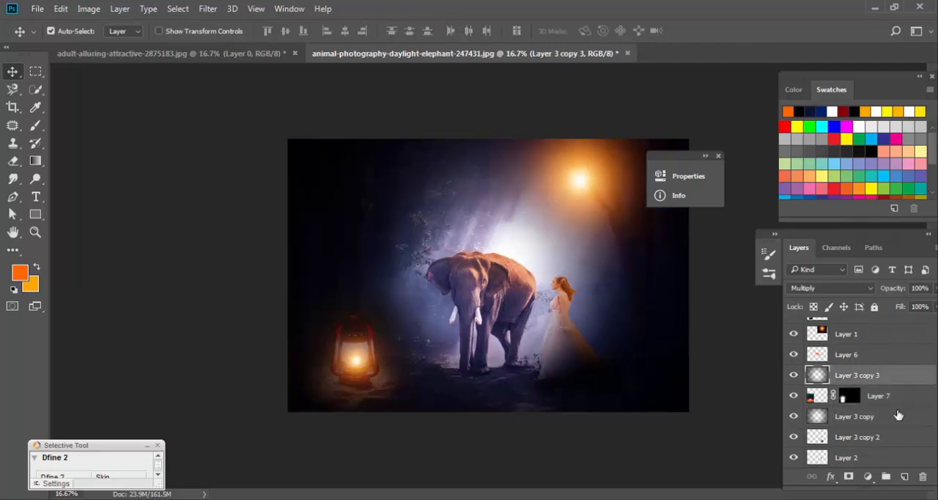
pyautogui.keyDown('ctrl'); pyautogui.click(900, 423); pyautogui.keyUp('ctrl')
pyautogui.click(933, 288)
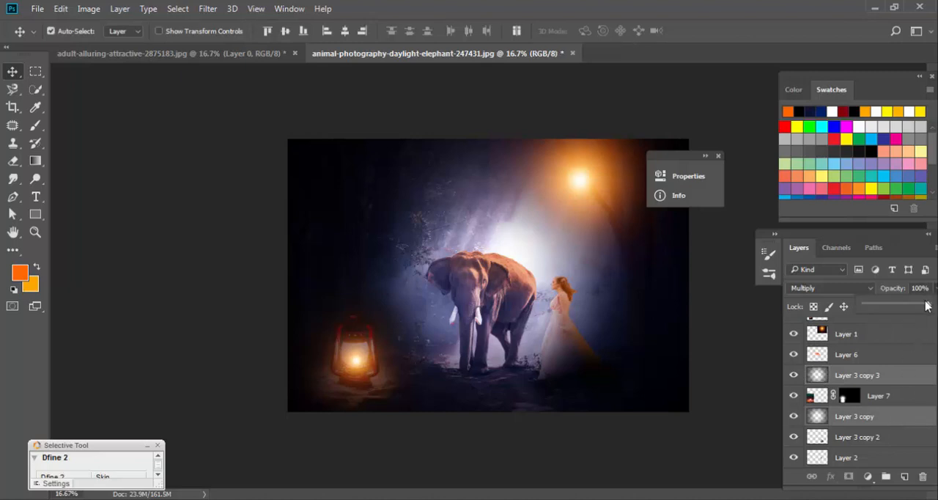
pyautogui.moveTo(926, 306); pyautogui.dragTo(911, 308)
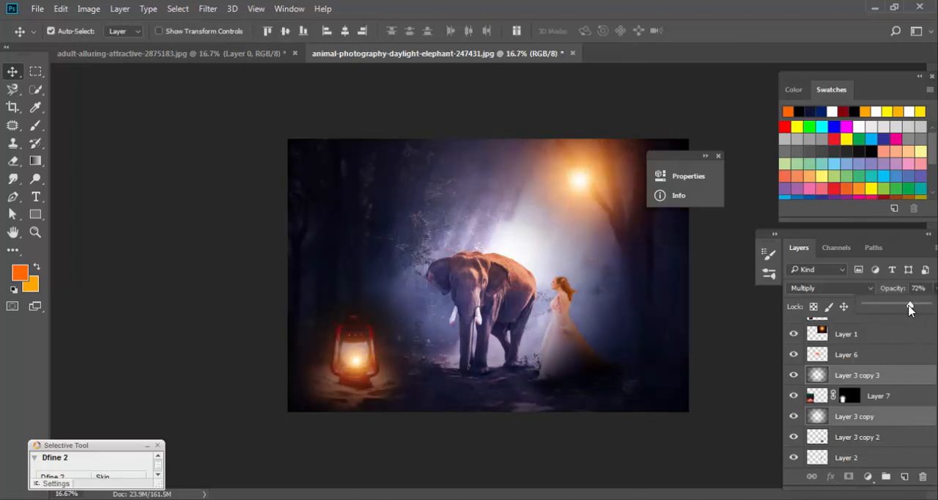
pyautogui.click(745, 369)
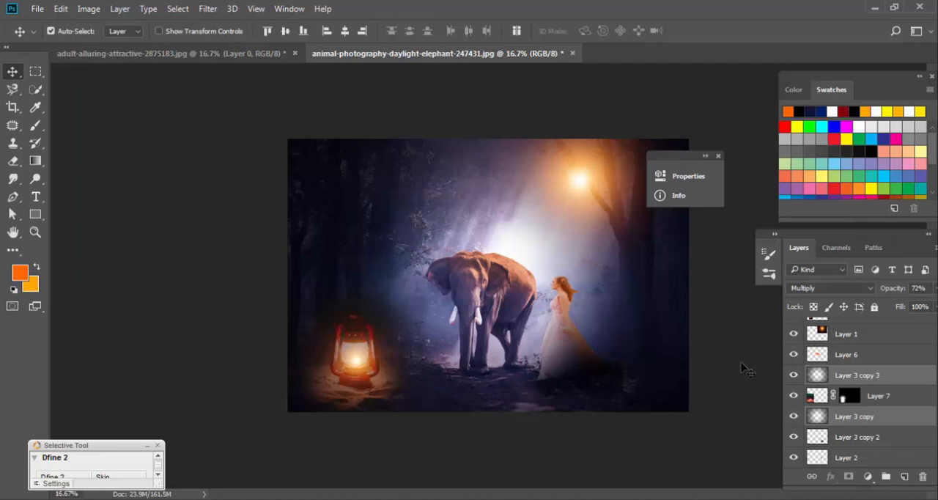
# Examine the composite without the surrounding panels, checking the woman, elephant and lantern up close and the whole image at 25% zoom.
pyautogui.press('Tab')
pyautogui.press('Tab')
pyautogui.press('Tab')
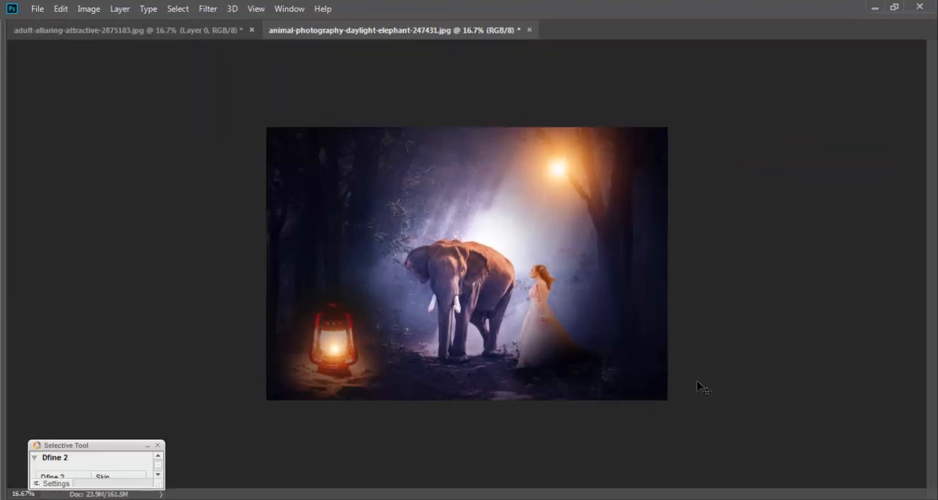
pyautogui.press('z')
pyautogui.click(609, 316)
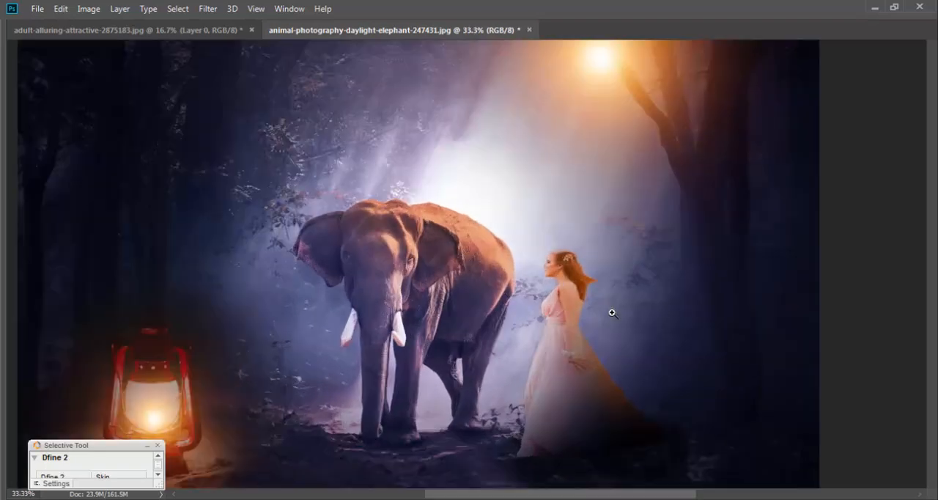
pyautogui.press('Tab')
pyautogui.press('Tab')
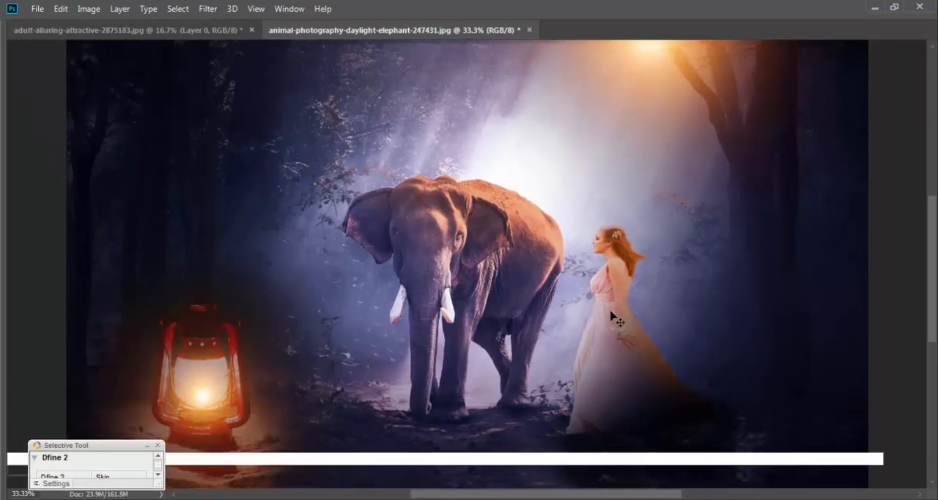
pyautogui.press('Tab')
pyautogui.press('Tab')
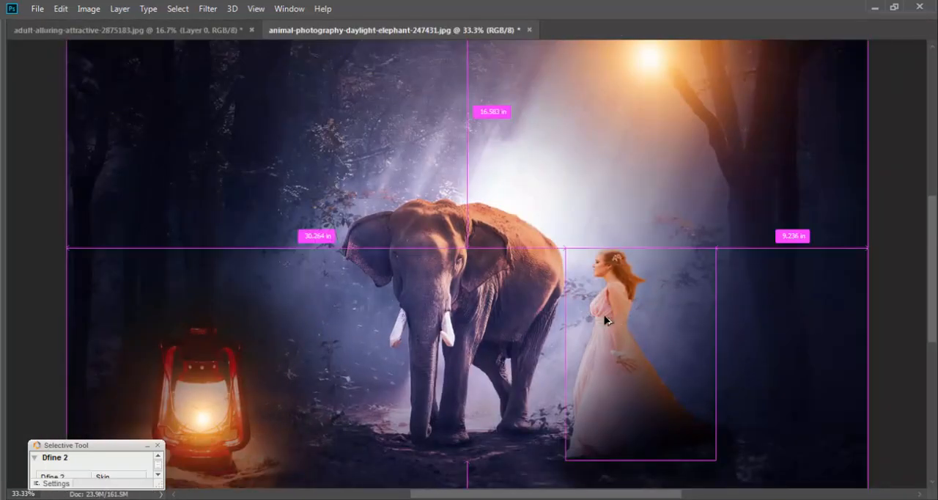
pyautogui.hotkey('ctrl', '-')
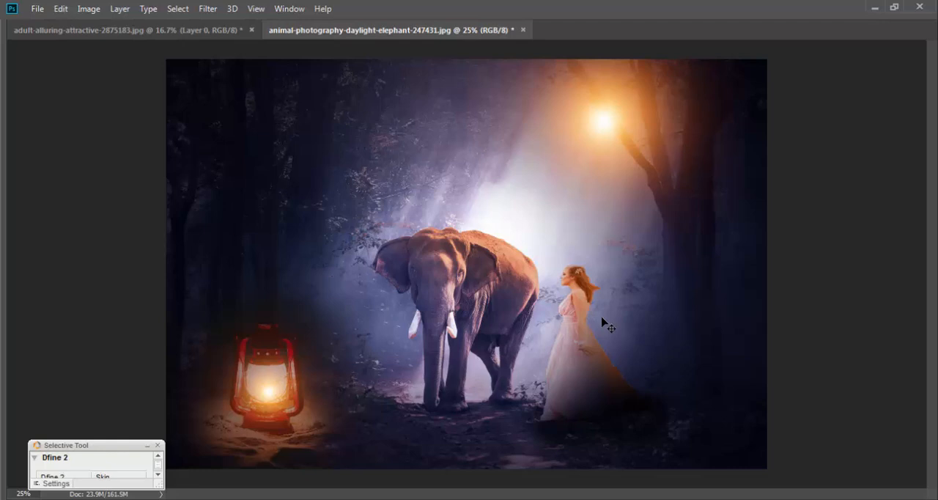
# Open flying-bird-png-flying-birds-clipart-biezumd-7919.png from the Material for video folder.
pyautogui.hotkey('ctrl', '-')
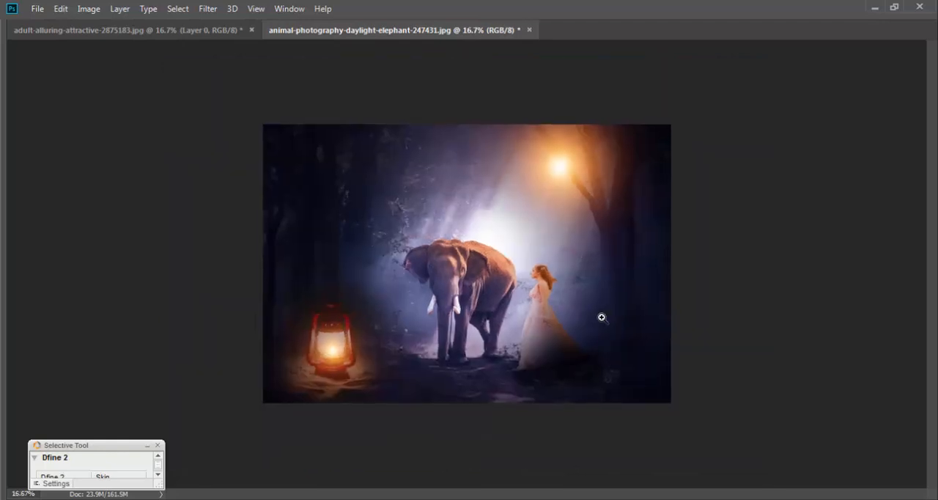
pyautogui.click(602, 318)
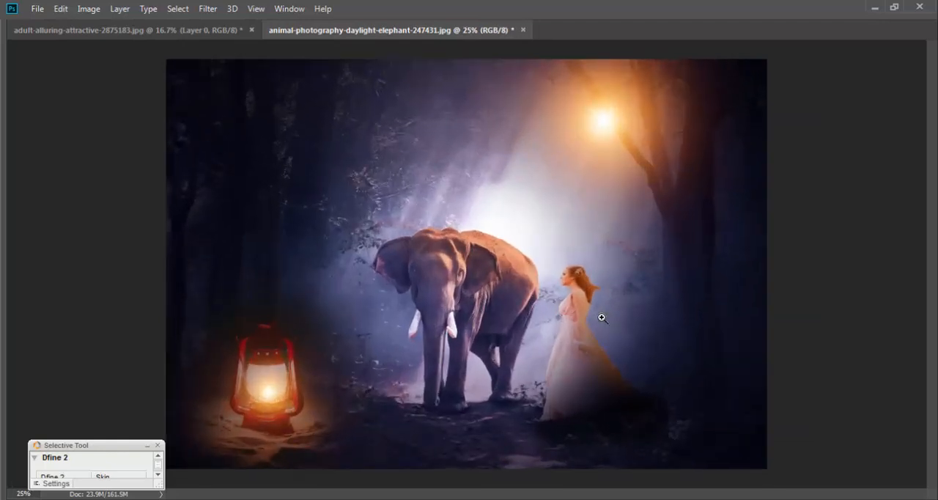
pyautogui.press('ctrl')
pyautogui.hotkey('ctrl', 'o')
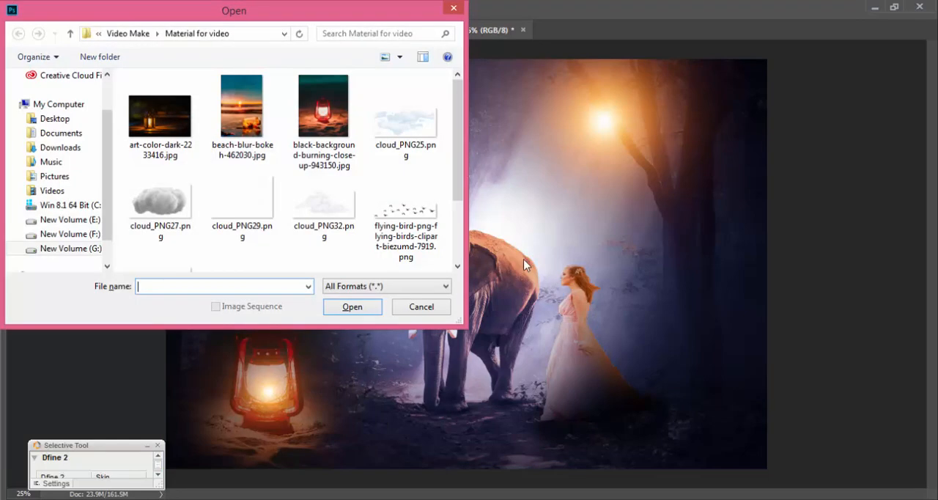
pyautogui.click(407, 206)
pyautogui.scroll(-1, 398, 209)
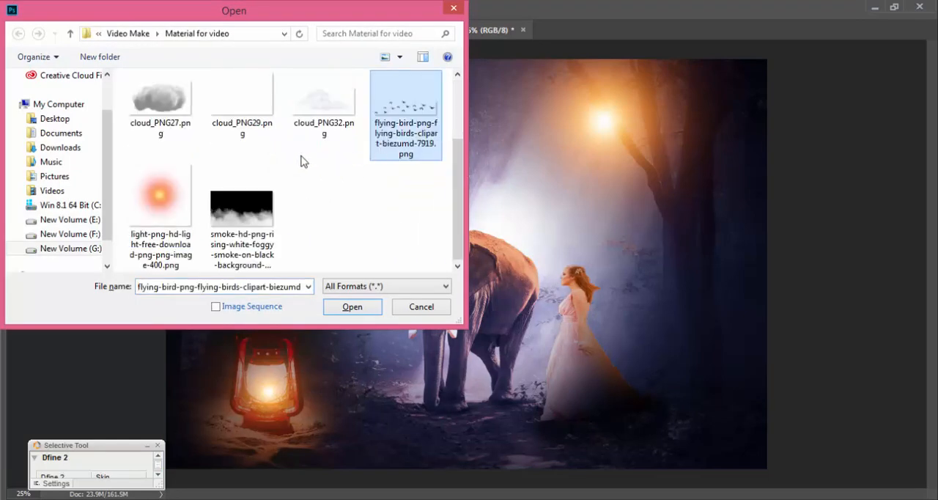
pyautogui.doubleClick(423, 135)
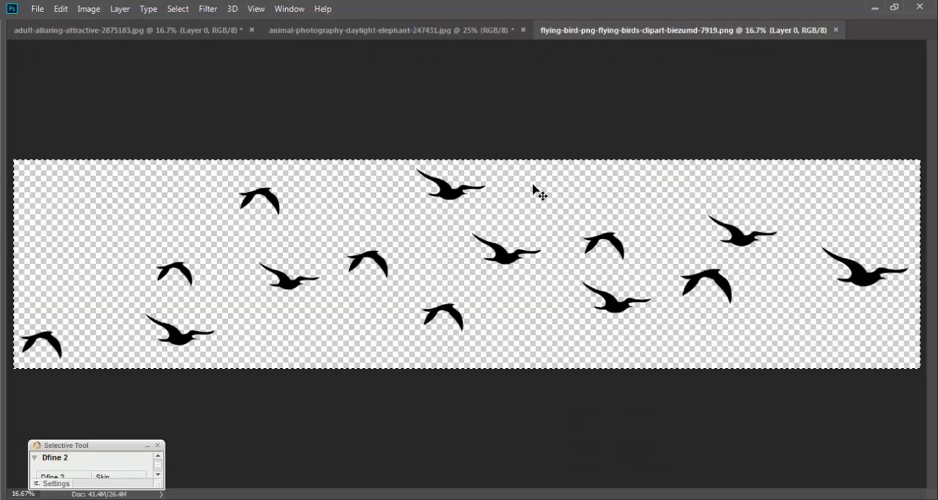
# Close the bird image and paste its copied birds into the elephant composite as a new layer.
pyautogui.hotkey('ctrl', 'w')
pyautogui.click(480, 211)
pyautogui.hotkey('ctrl', 'v')
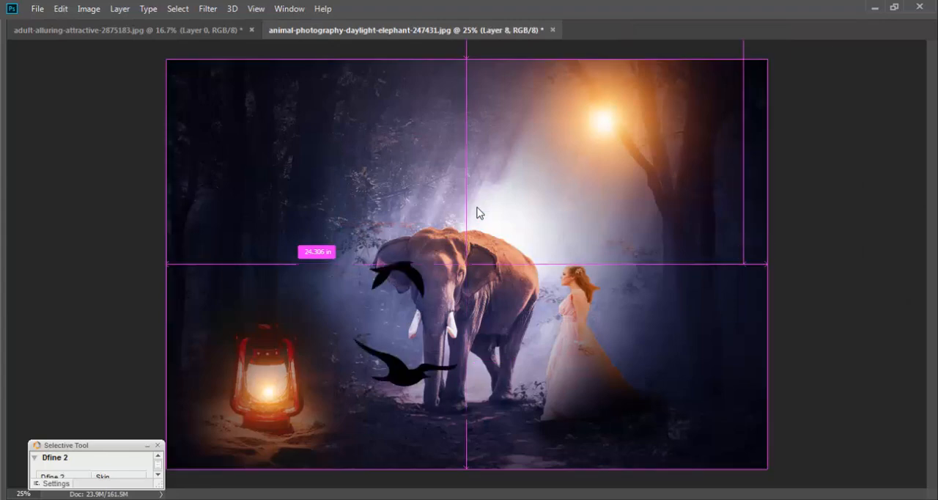
# Scale the pasted birds down with Free Transform and place the flock in the dark upper-left part of the forest.
pyautogui.hotkey('ctrl', 't')
pyautogui.hotkey('ctrl', '-')
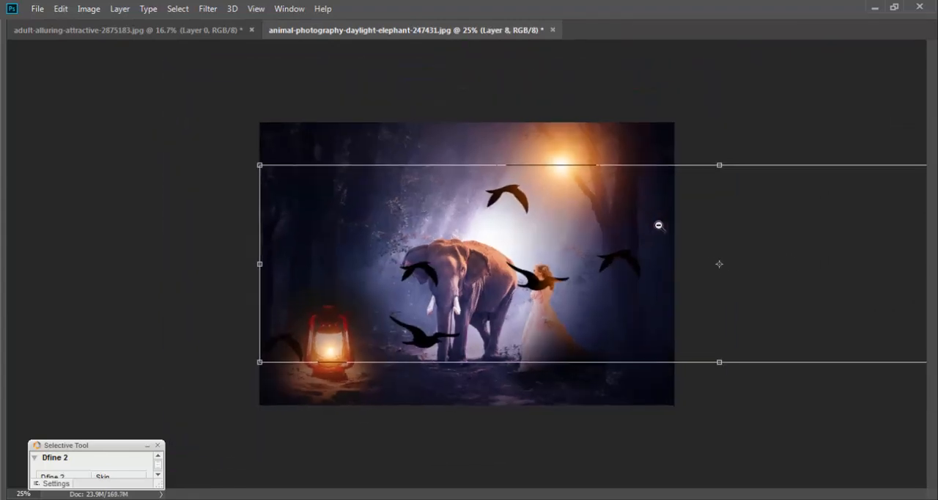
pyautogui.hotkey('ctrl', '-')
pyautogui.hotkey('ctrl', '-')
pyautogui.moveTo(815, 214); pyautogui.dragTo(461, 223)
pyautogui.press('Return')
# Scale the flock of birds down further to about three quarters of its size, keeping it in the forest's upper-left area.
pyautogui.hotkey('ctrl', '+')
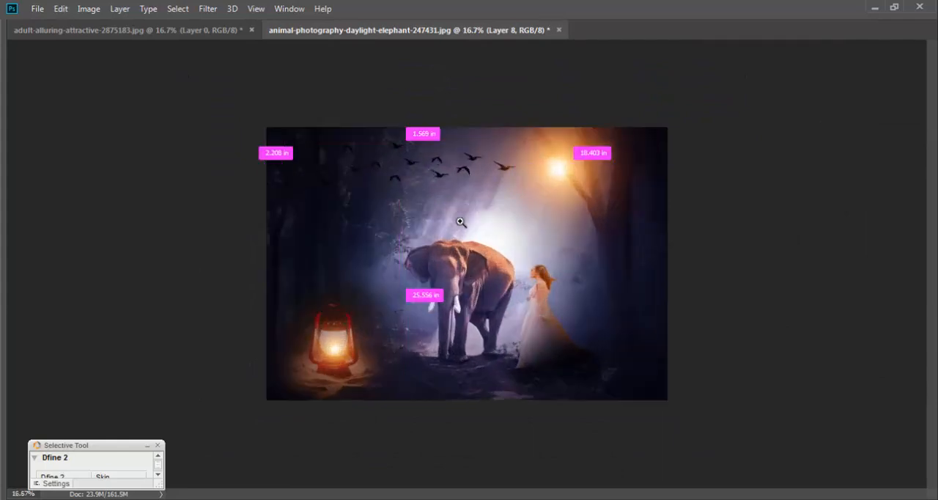
pyautogui.hotkey('ctrl', '+')
pyautogui.hotkey('ctrl', 't')
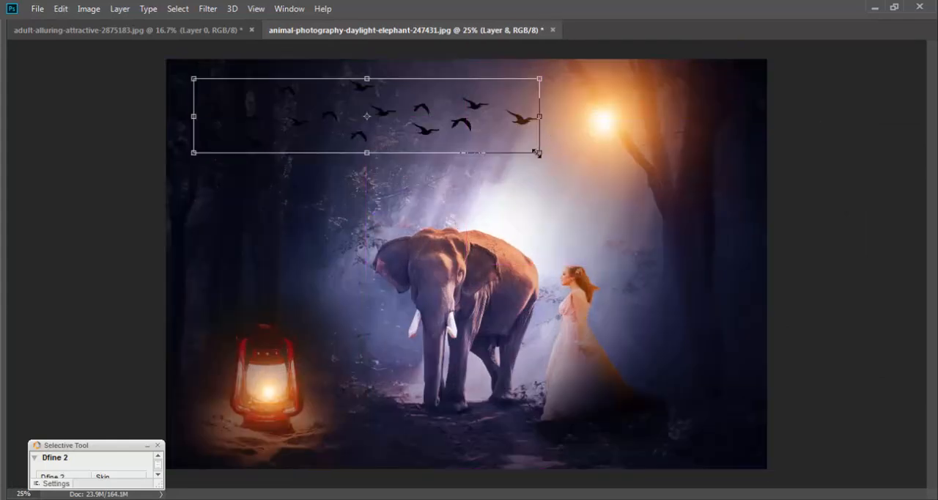
pyautogui.moveTo(537, 152); pyautogui.dragTo(442, 148)
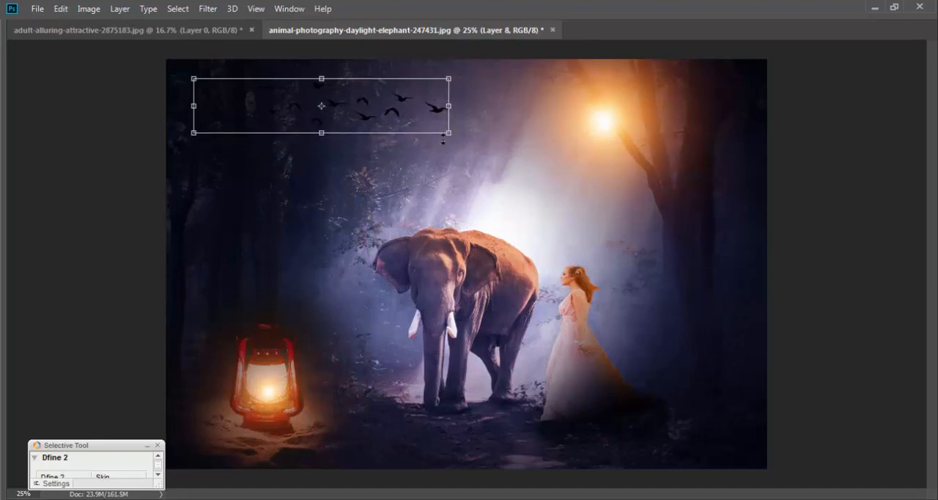
pyautogui.press('Return')
# Open the layer style settings of Layer 8 and enable Color Overlay for the birds.
pyautogui.press('Tab')
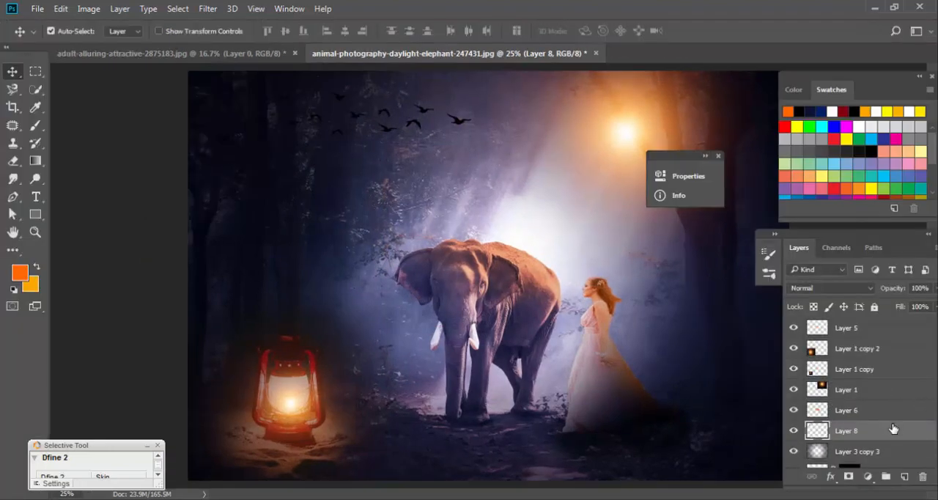
pyautogui.rightClick(886, 422)
pyautogui.click(921, 425)
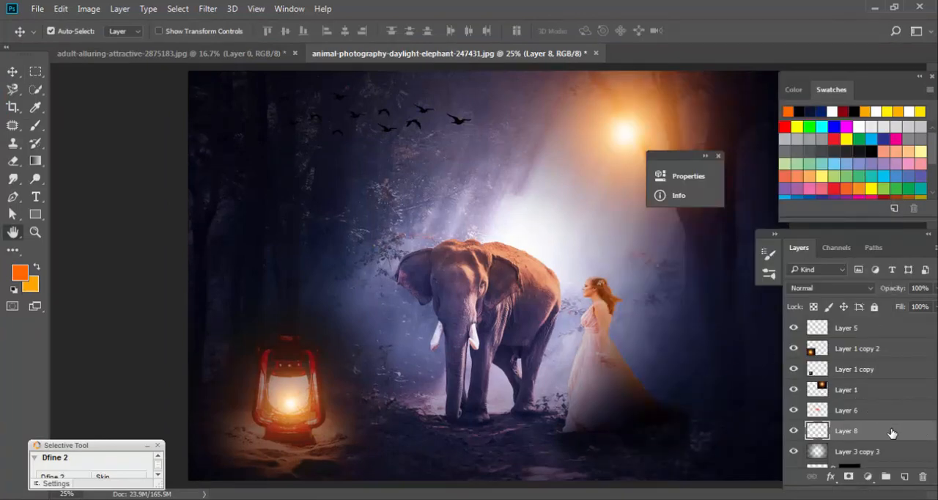
pyautogui.doubleClick(895, 433)
pyautogui.moveTo(349, 69); pyautogui.dragTo(680, 114)
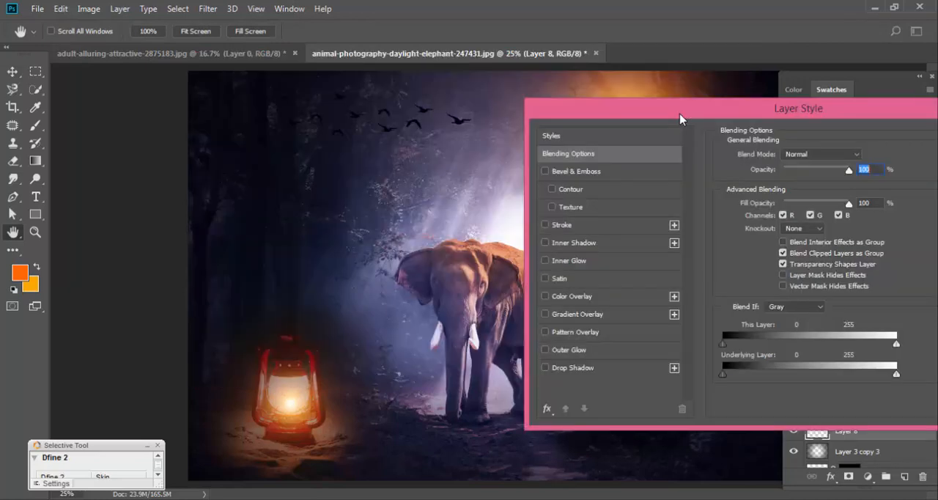
pyautogui.scroll(-1, 679, 114)
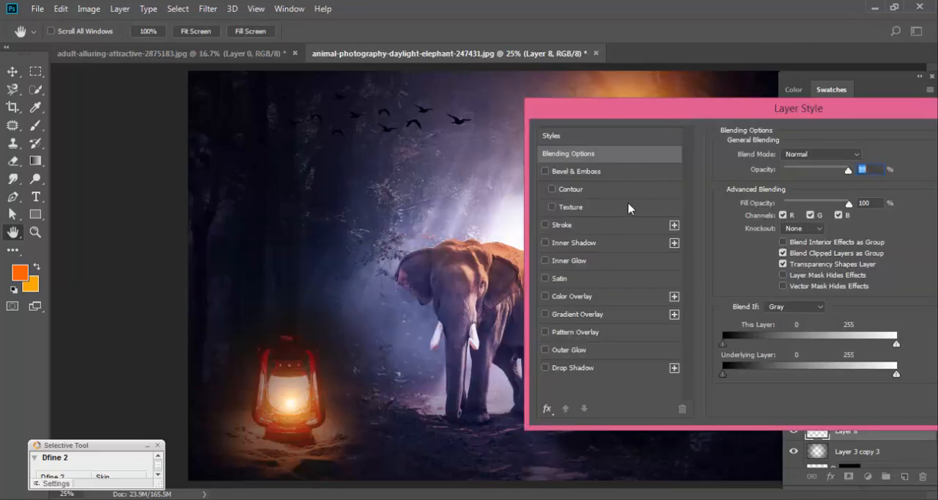
pyautogui.click(545, 296)
pyautogui.click(571, 297)
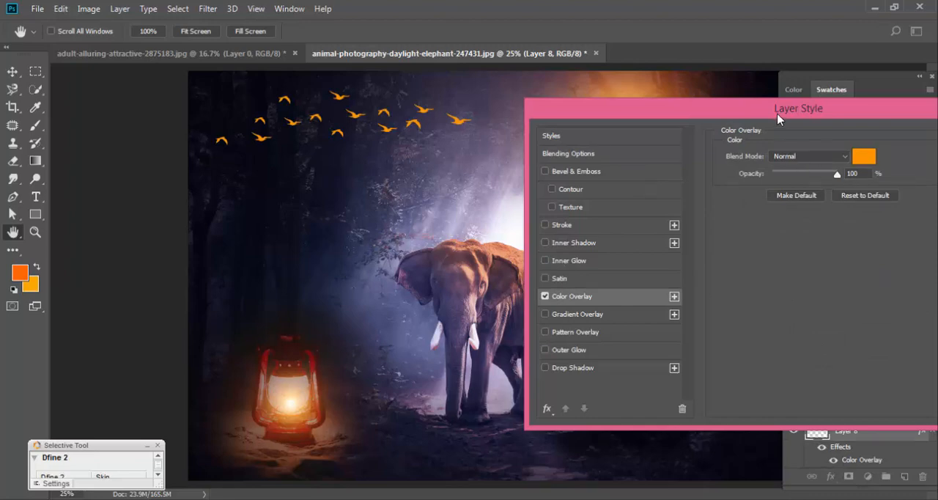
# Set the birds' overlay color to white (ffffff).
pyautogui.moveTo(778, 119); pyautogui.dragTo(787, 434)
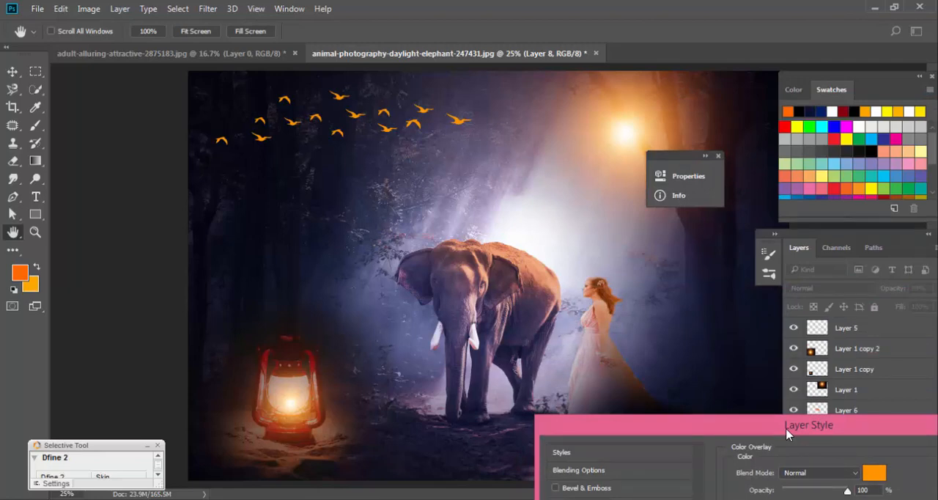
pyautogui.moveTo(787, 434); pyautogui.dragTo(729, 205)
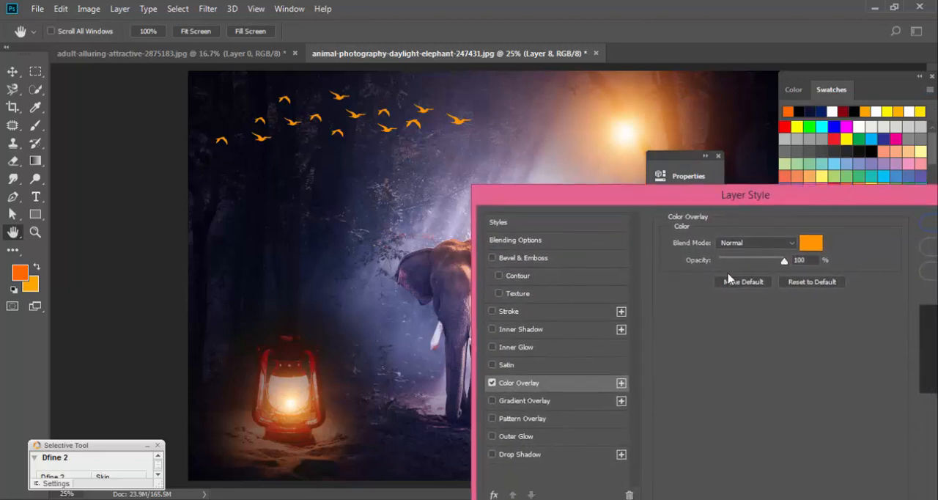
pyautogui.click(812, 245)
pyautogui.write('ffffff')
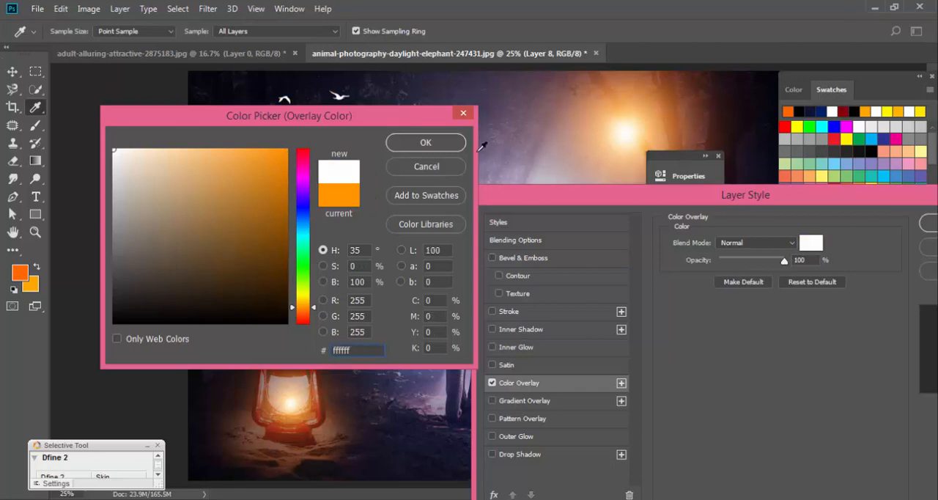
pyautogui.click(448, 145)
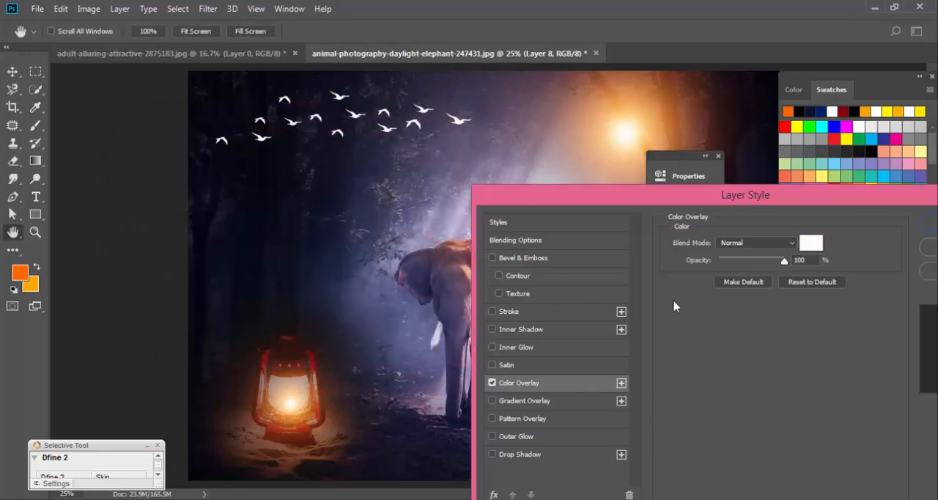
# Set the birds' overlay color to a muted golden orange, RGB 178, 129, 60, and apply the layer style.
pyautogui.click(811, 243)
pyautogui.click(251, 168)
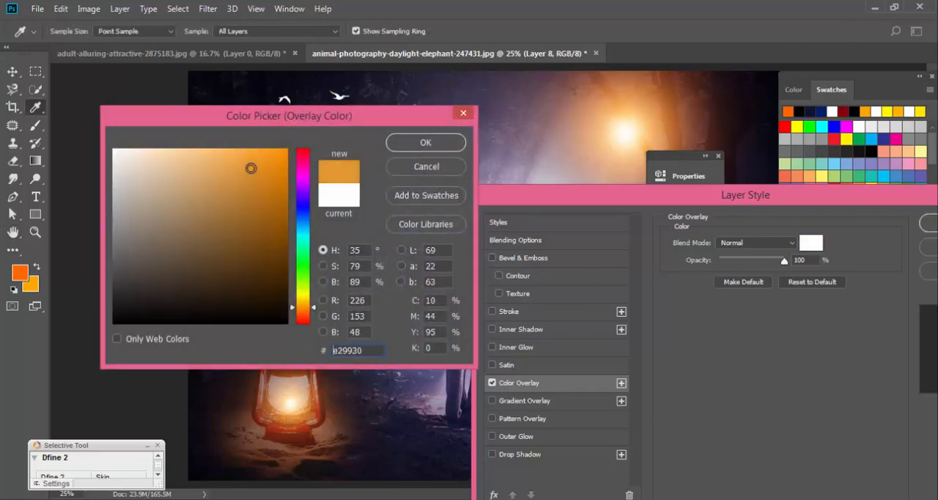
pyautogui.moveTo(306, 128); pyautogui.dragTo(710, 281)
pyautogui.moveTo(657, 322)
pyautogui.mouseDown()
pyautogui.moveTo(643, 327)
pyautogui.moveTo(633, 355)
pyautogui.mouseUp()
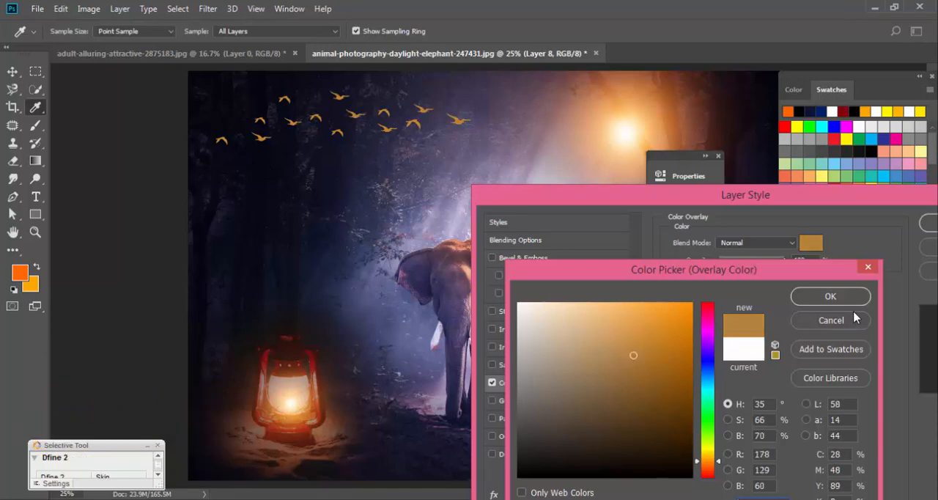
pyautogui.click(830, 296)
pyautogui.click(927, 222)
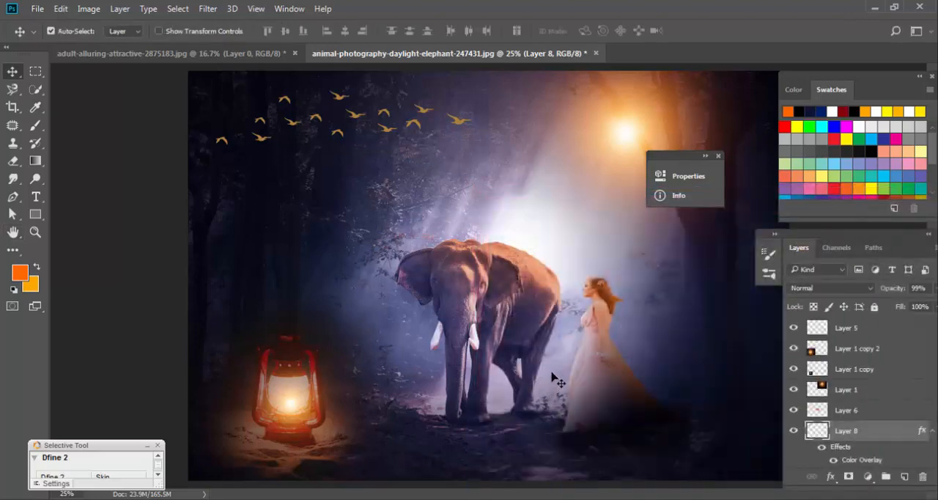
# Examine the composite with the tinted birds without the surrounding panels, at 16.7% and 25% zoom.
pyautogui.hotkey('ctrl', '-')
pyautogui.press('f')
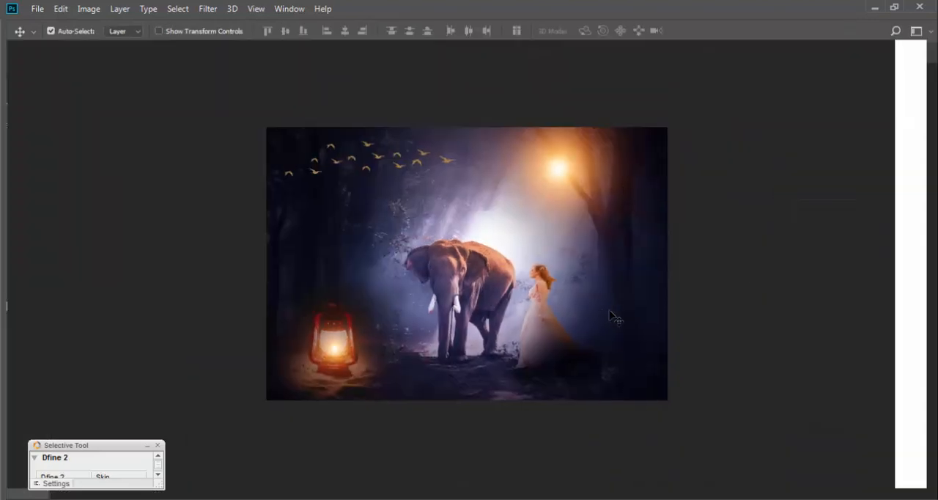
pyautogui.press('Tab')
pyautogui.press('Tab')
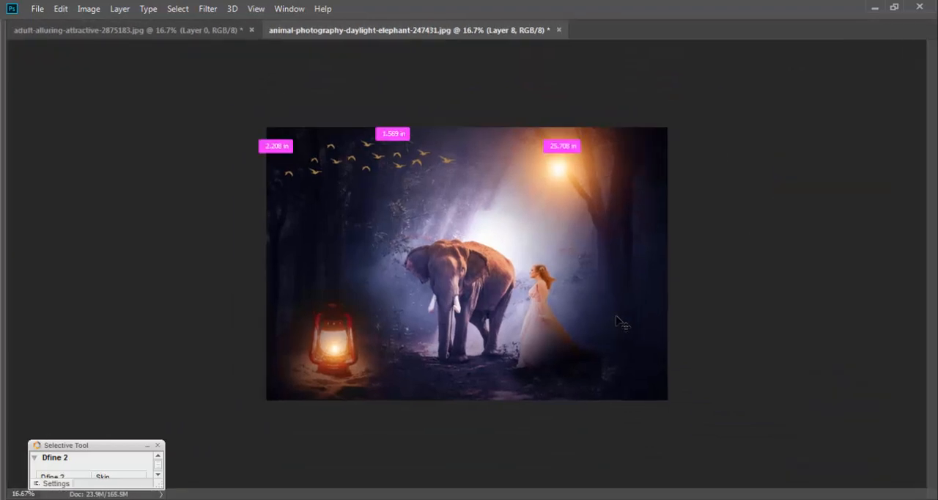
pyautogui.hotkey('ctrl', '+')
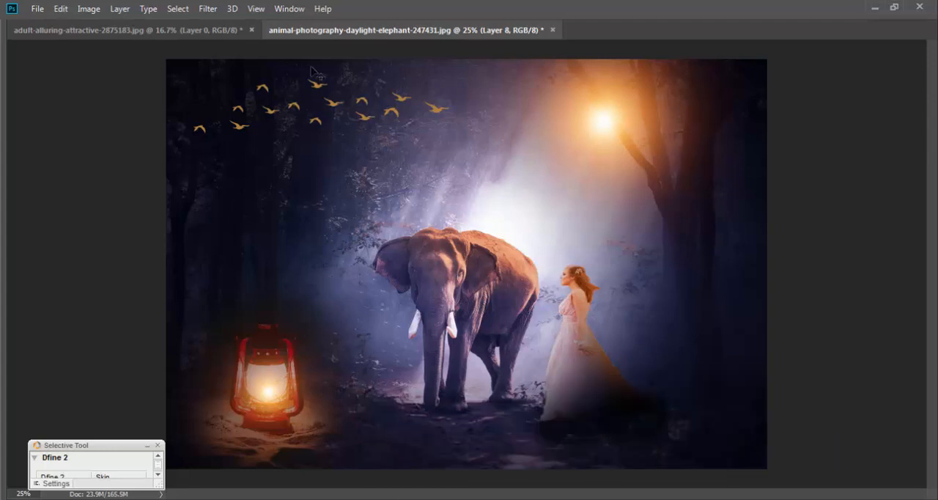
pyautogui.press('Tab')
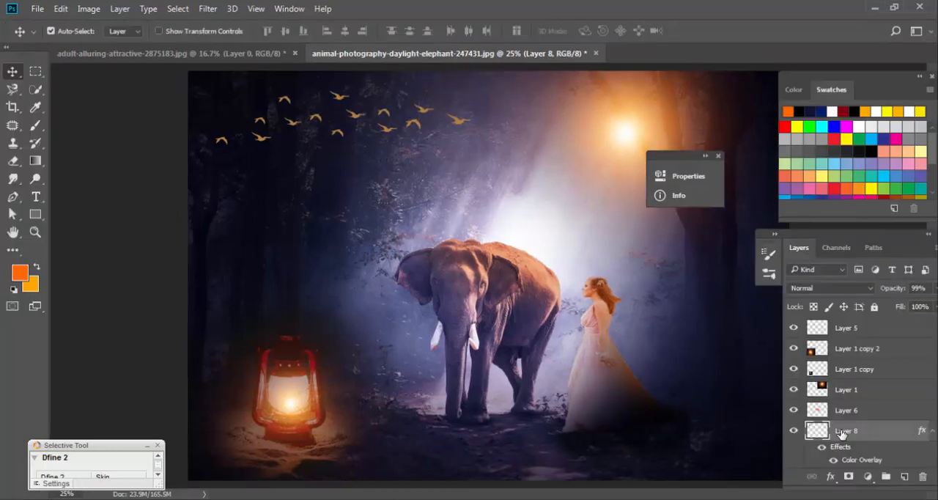
pyautogui.click(911, 331)
pyautogui.click(867, 477)
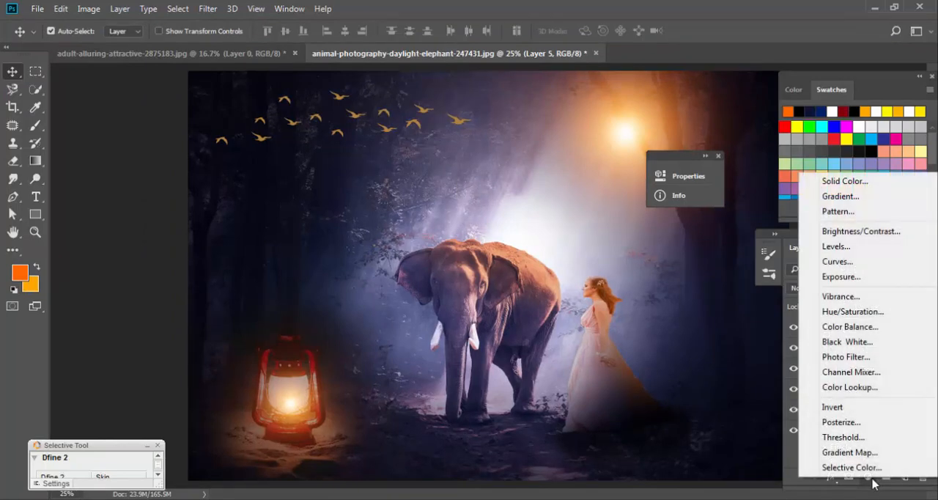
pyautogui.click(870, 328)
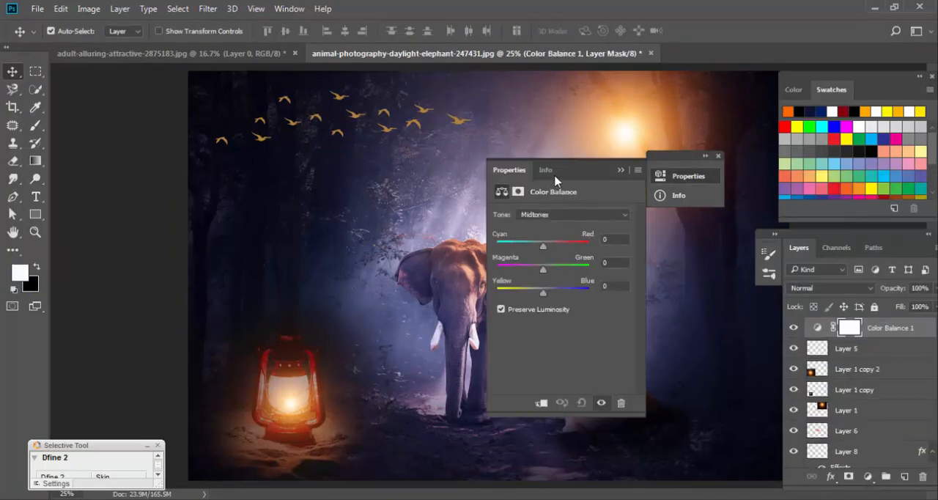
pyautogui.moveTo(523, 174); pyautogui.dragTo(808, 173)
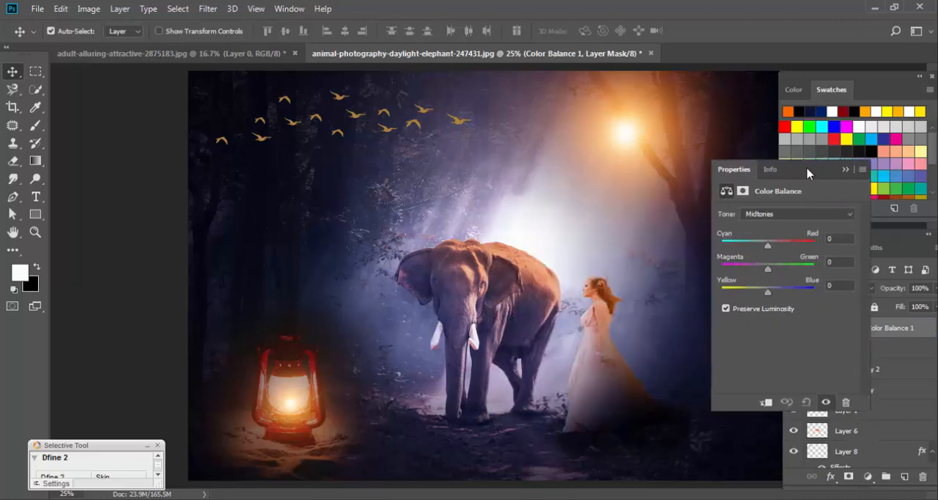
pyautogui.click(784, 214)
pyautogui.click(781, 212)
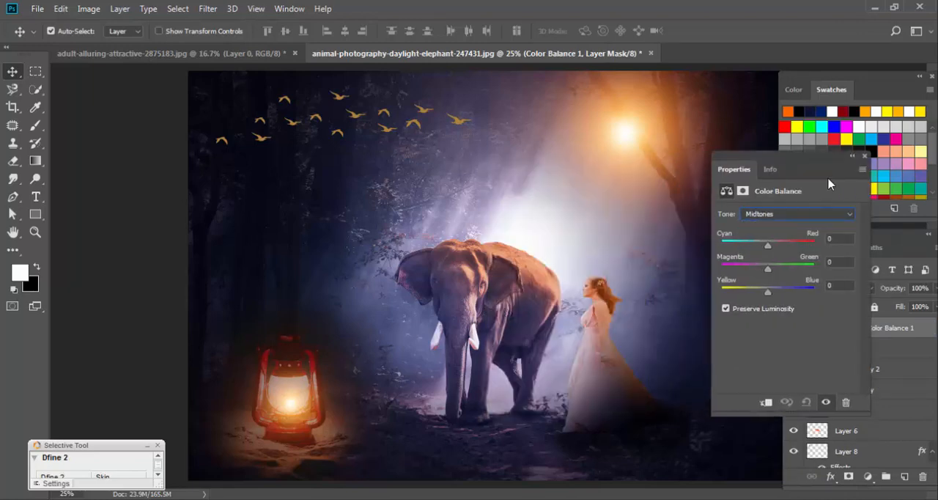
pyautogui.click(866, 156)
pyautogui.moveTo(889, 329); pyautogui.dragTo(922, 477)
# Add a Photo Filter adjustment layer above Layer 5, using Warming Filter (85) at 30% density.
pyautogui.click(867, 477)
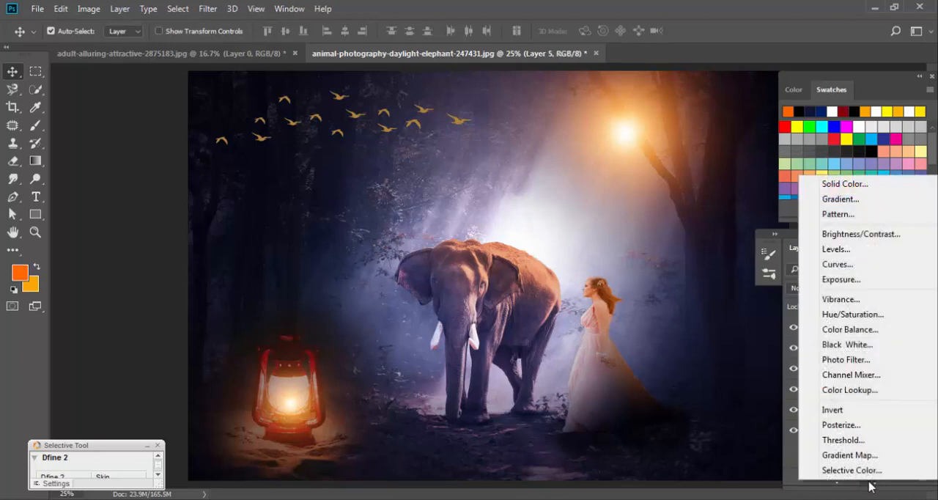
pyautogui.click(870, 359)
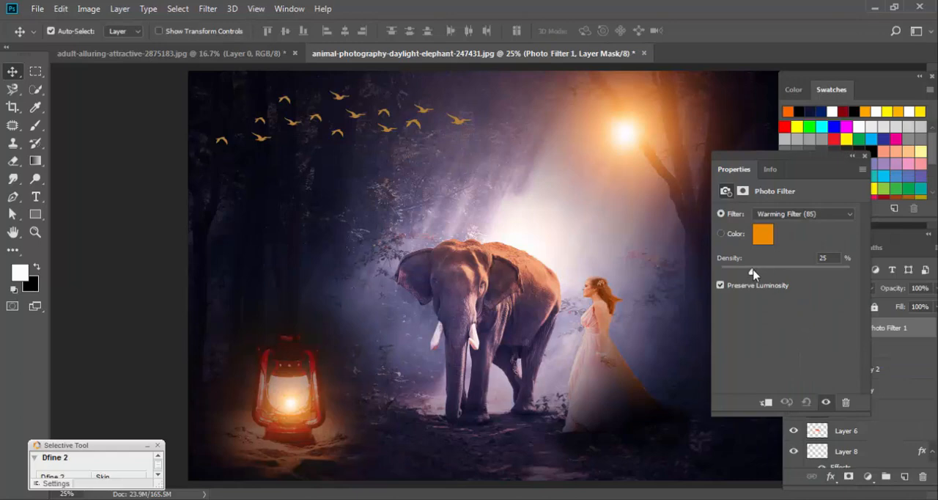
pyautogui.moveTo(753, 273); pyautogui.dragTo(812, 285)
pyautogui.moveTo(806, 286); pyautogui.dragTo(760, 287)
# Try the Sepia preset on the Photo Filter layer with a higher density.
pyautogui.click(794, 217)
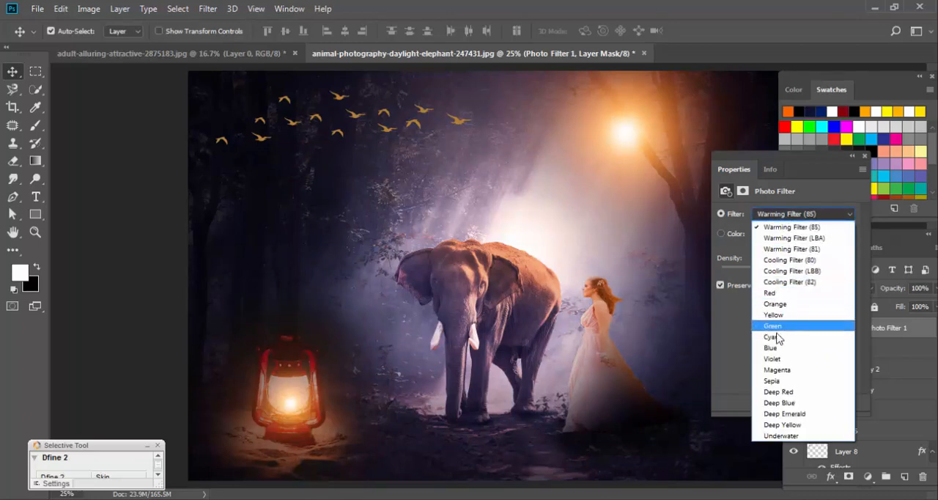
pyautogui.click(773, 380)
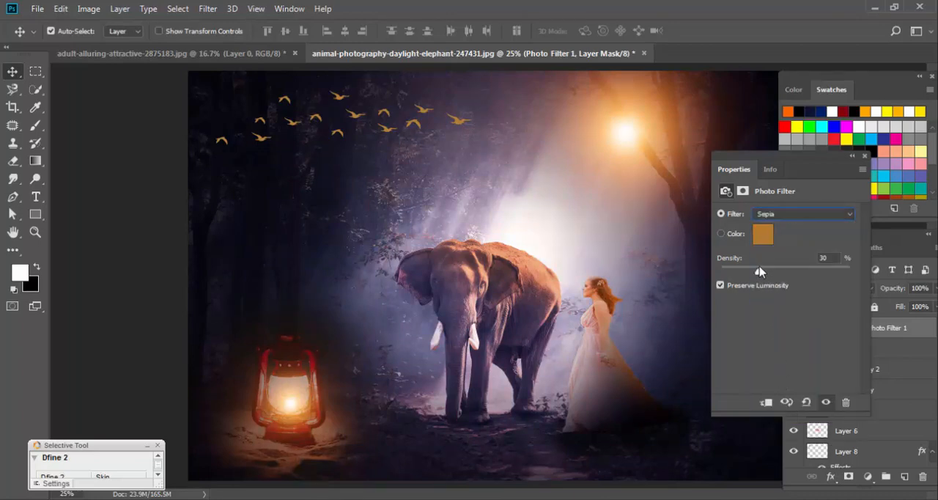
pyautogui.moveTo(759, 272)
pyautogui.mouseDown()
pyautogui.moveTo(861, 283)
pyautogui.moveTo(777, 276)
pyautogui.mouseUp()
# Try the Red preset on the Photo Filter layer at 43% density.
pyautogui.click(789, 218)
pyautogui.click(796, 298)
pyautogui.moveTo(776, 272)
pyautogui.mouseDown()
pyautogui.moveTo(806, 283)
pyautogui.moveTo(741, 285)
pyautogui.moveTo(780, 285)
pyautogui.mouseUp()
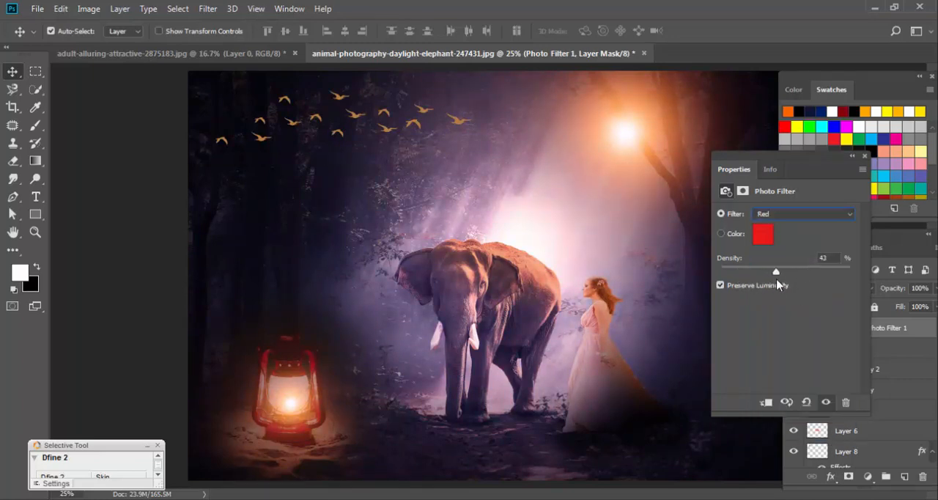
# Set the Photo Filter layer to the Orange preset at 32% density and close its properties.
pyautogui.click(799, 213)
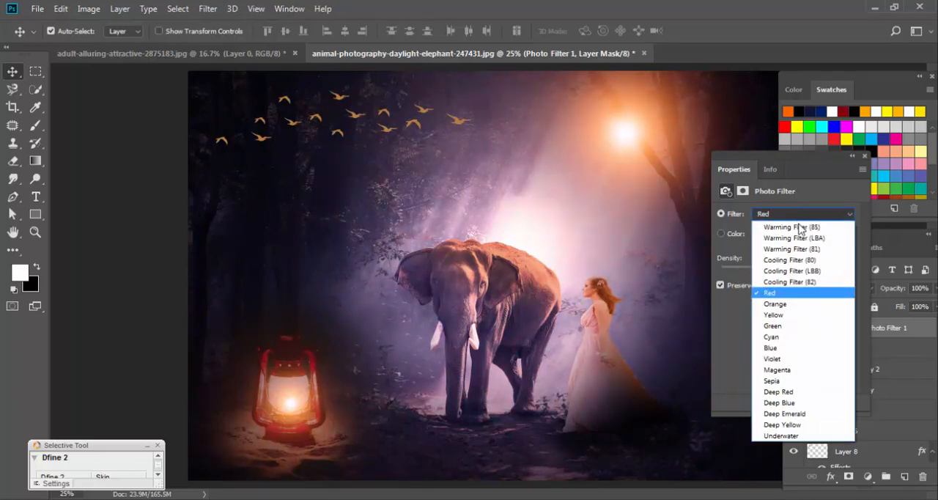
pyautogui.click(775, 304)
pyautogui.moveTo(779, 272); pyautogui.dragTo(761, 282)
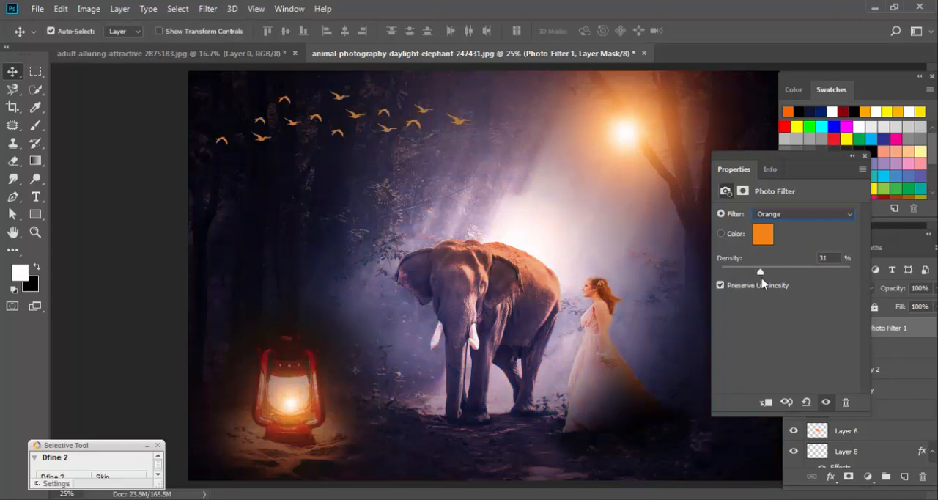
pyautogui.click(865, 157)
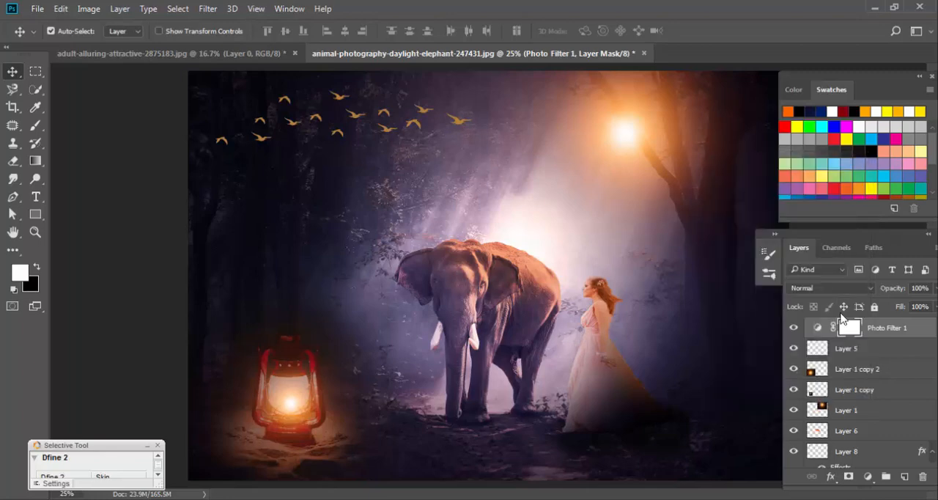
# Select all layers in the stack, from Layer 0 up to Photo Filter 1.
pyautogui.scroll(-1, 901, 358)
pyautogui.scroll(1, 902, 341)
pyautogui.click(904, 336)
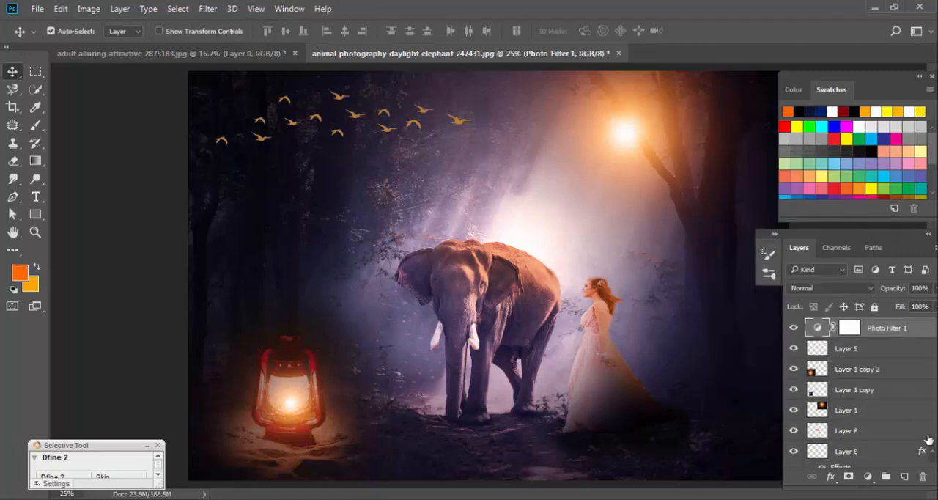
pyautogui.scroll(-2, 885, 434)
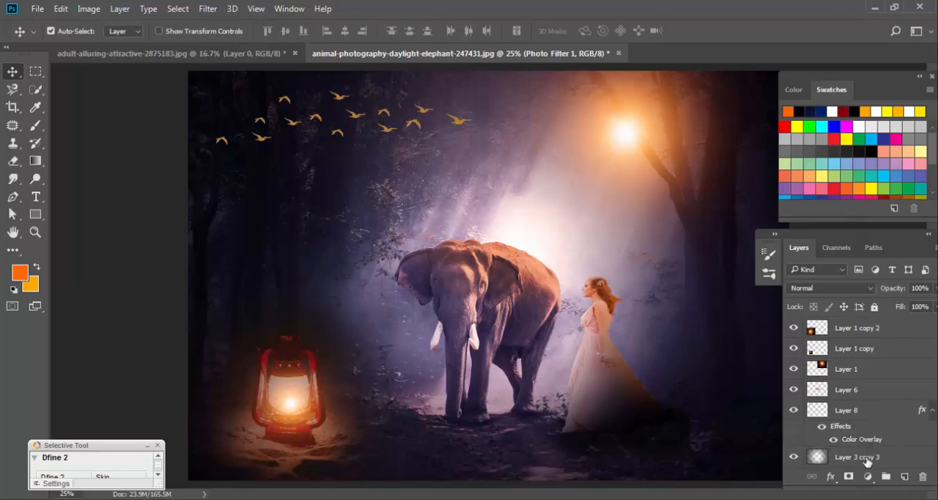
pyautogui.click(867, 459)
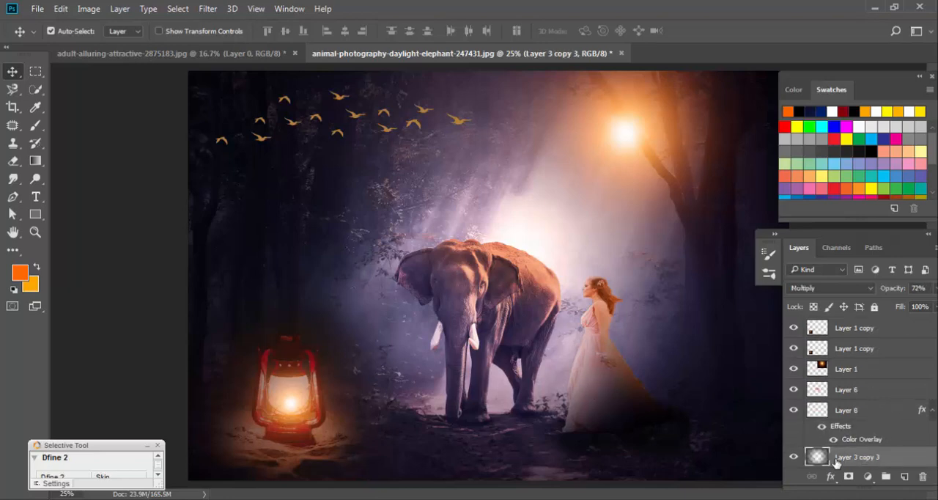
pyautogui.scroll(-3, 858, 454)
pyautogui.click(857, 456)
pyautogui.scroll(-1, 861, 460)
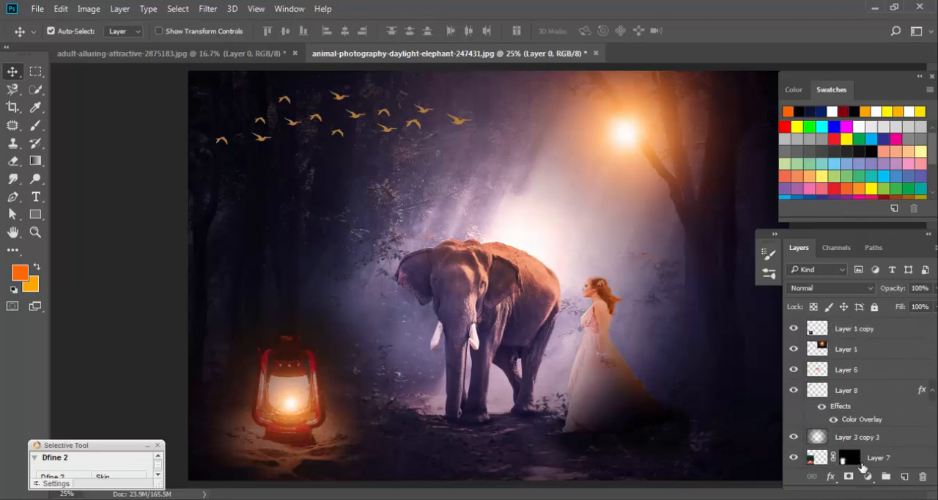
pyautogui.scroll(1, 872, 461)
pyautogui.scroll(5, 880, 417)
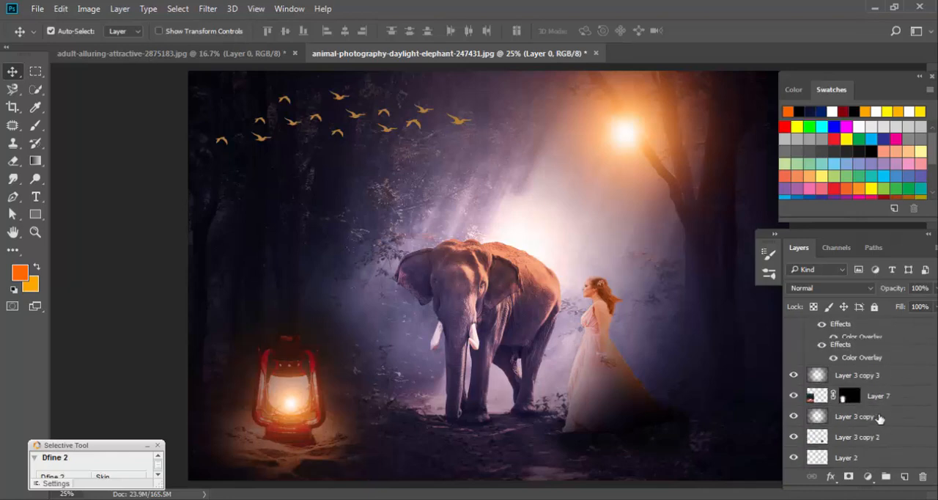
pyautogui.click(898, 328)
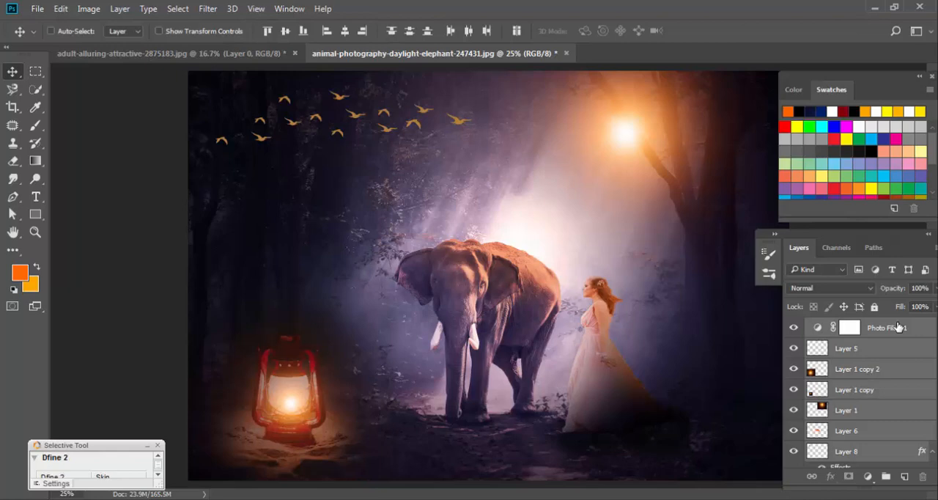
# Delete the Photo Filter 1 layer and return from the red channel to the full-color RGB view.
pyautogui.hotkey('ctrl', '3')
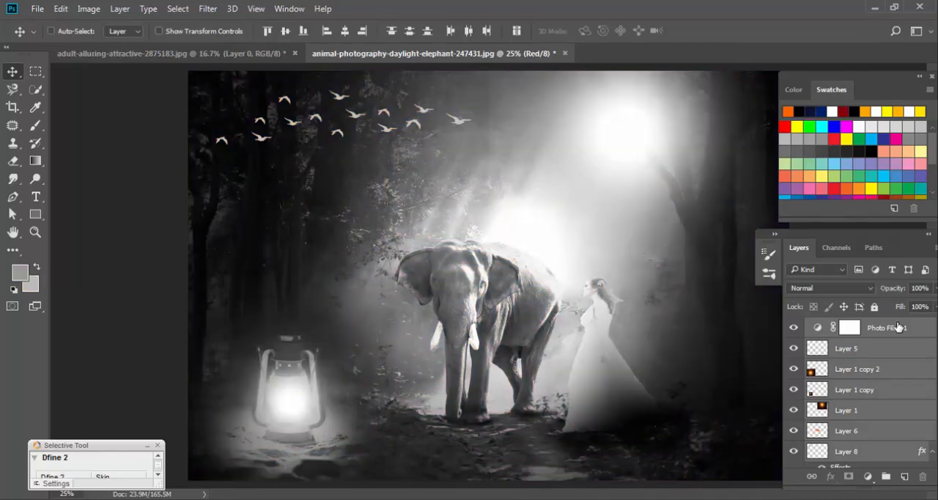
pyautogui.press('Delete')
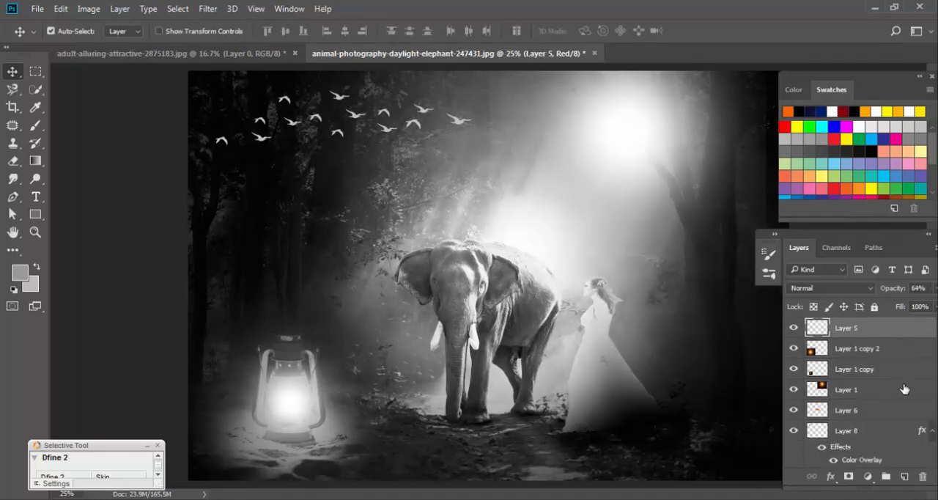
pyautogui.scroll(-5, 905, 396)
pyautogui.hotkey('ctrl', 'z')
pyautogui.hotkey('ctrl', 'z')
pyautogui.hotkey('ctrl', '2')
# Examine the composite at 100% and fitted to the window, including its green and red channels, ending at 25% zoom.
pyautogui.hotkey('ctrl', '1')
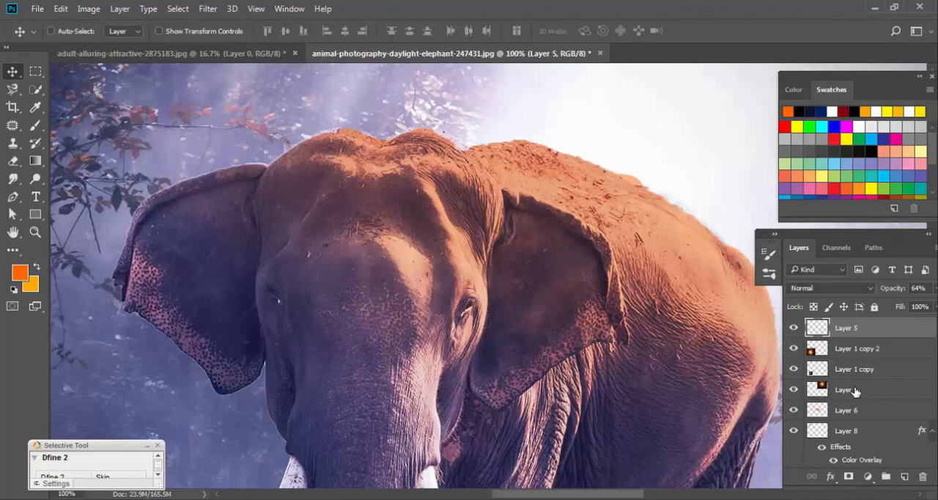
pyautogui.hotkey('ctrl', '0')
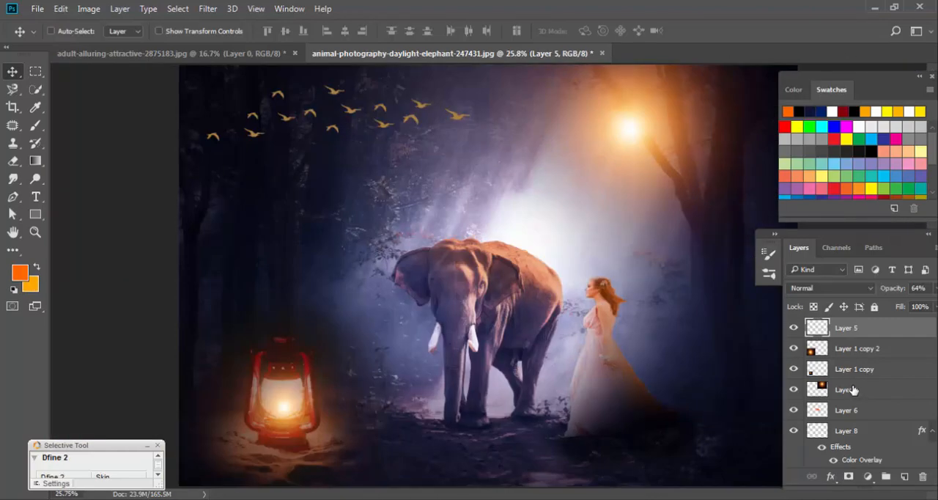
pyautogui.press('ctrl')
pyautogui.hotkey('ctrl', '1')
pyautogui.hotkey('ctrl', '0')
pyautogui.hotkey('ctrl', '1')
pyautogui.hotkey('ctrl', '4')
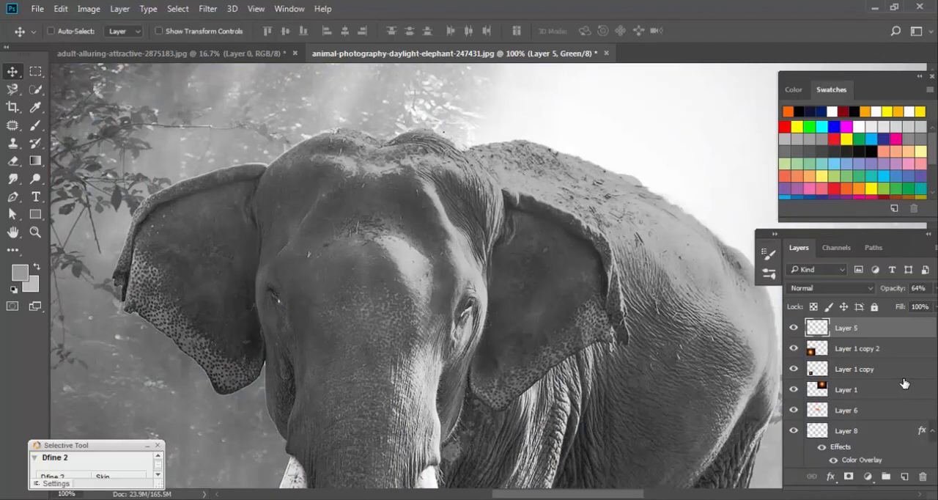
pyautogui.hotkey('ctrl', '2')
pyautogui.hotkey('ctrl', '3')
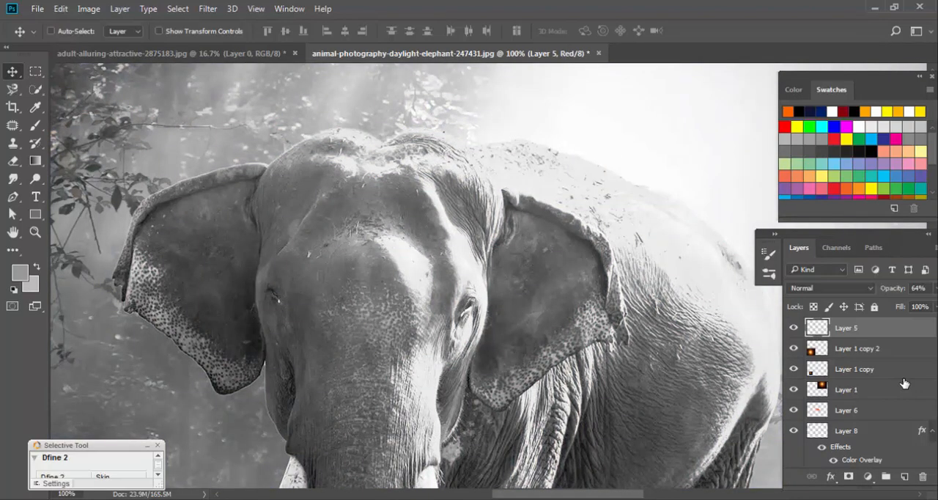
pyautogui.hotkey('ctrl', '2')
pyautogui.keyDown('alt'); pyautogui.click(627, 328); pyautogui.keyUp('alt')
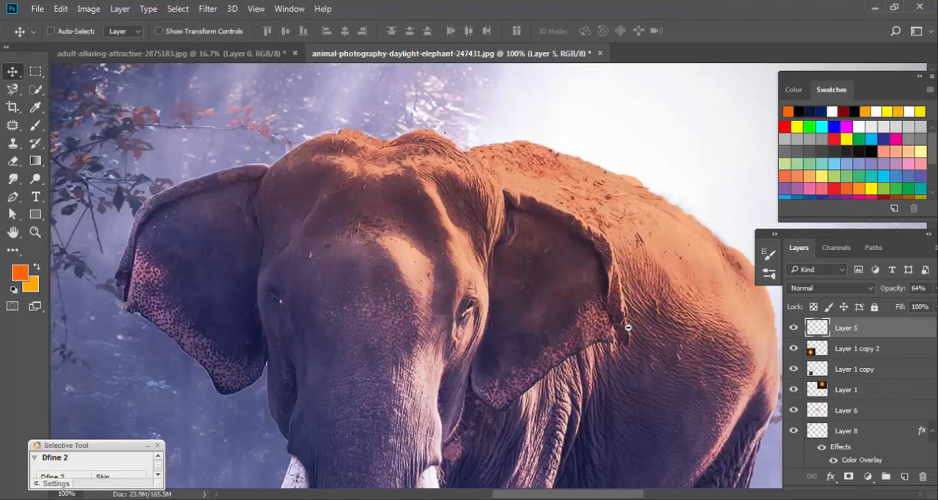
pyautogui.keyDown('alt'); pyautogui.click(627, 327); pyautogui.keyUp('alt')
pyautogui.keyDown('alt'); pyautogui.click(628, 328); pyautogui.keyUp('alt')
pyautogui.keyDown('alt'); pyautogui.click(628, 327); pyautogui.keyUp('alt')
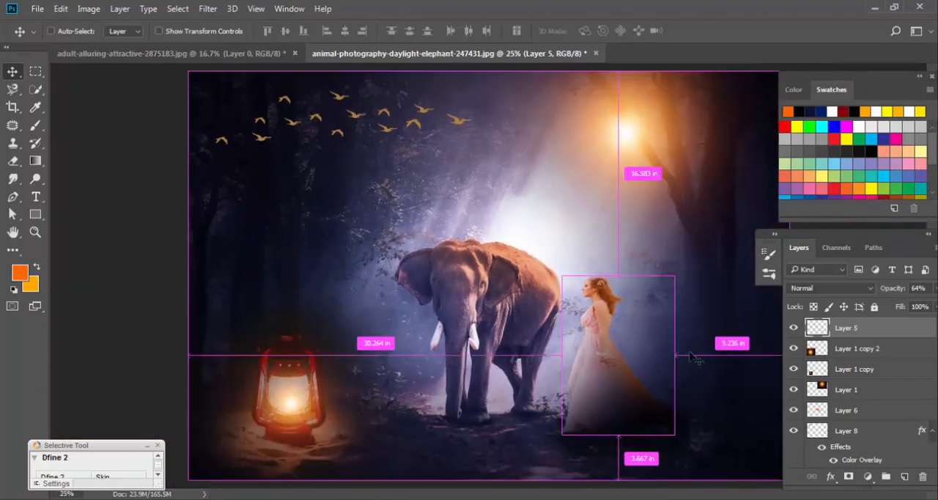
# Select all layers, including Layer 0, and merge them into a single layer.
pyautogui.scroll(-5, 911, 440)
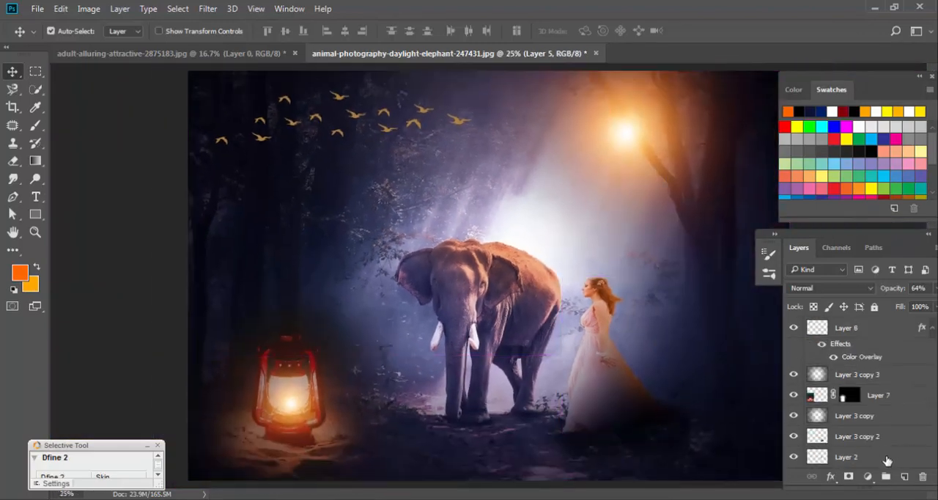
pyautogui.hotkey('ctrl', 'alt', 'a')
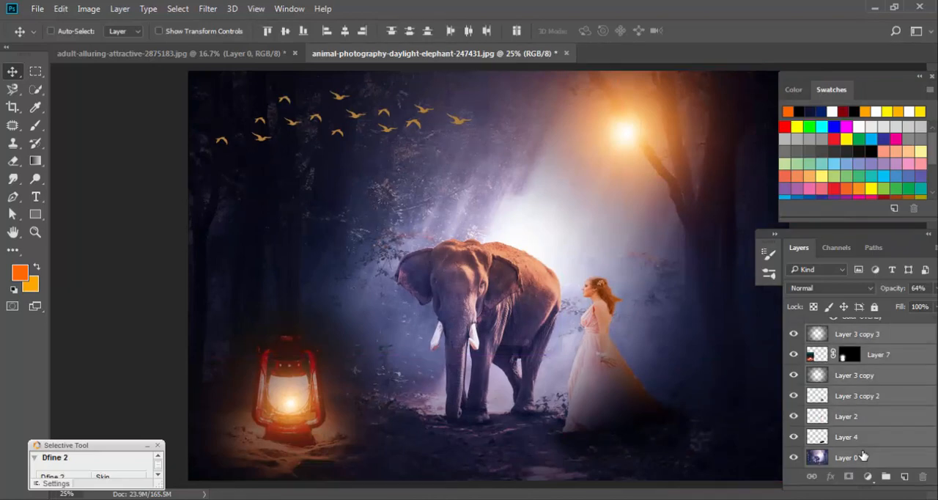
pyautogui.hotkey('ctrl', 'e')
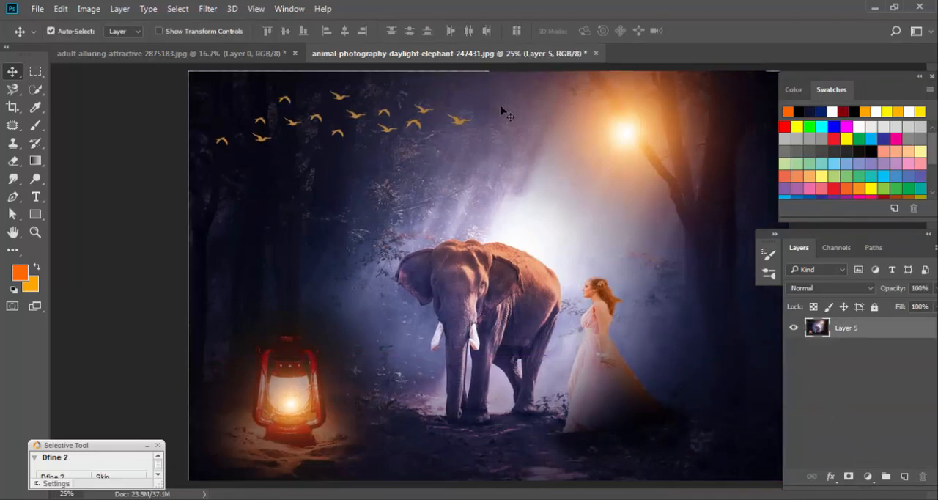
# Launch a Nik Collection filter on the merged layer.
pyautogui.click(208, 10)
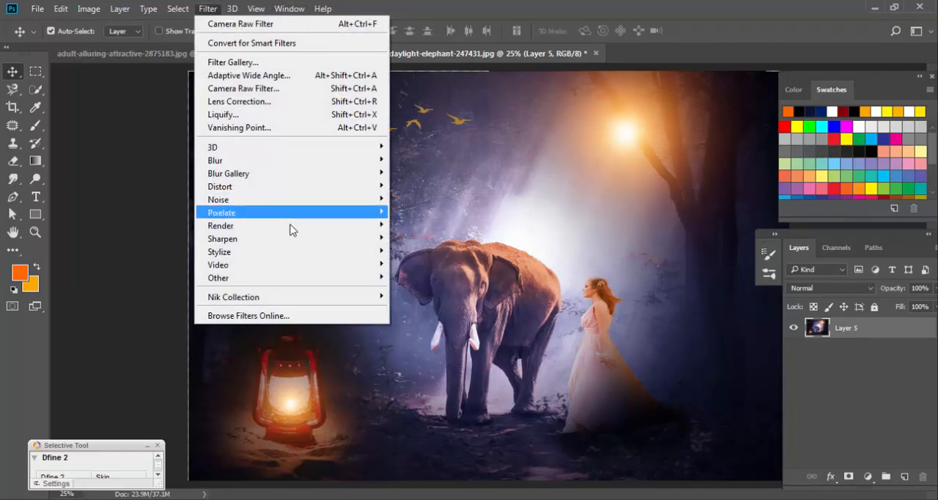
pyautogui.moveTo(308, 301)
pyautogui.click(457, 310)
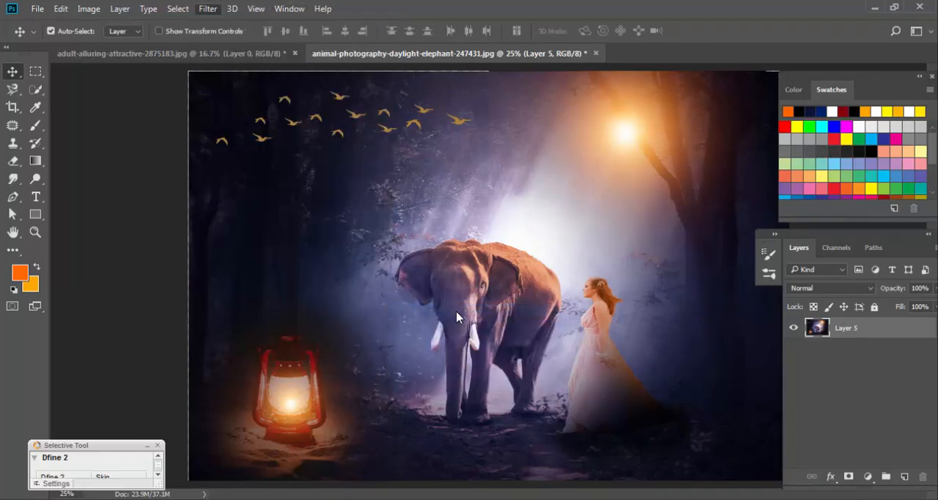